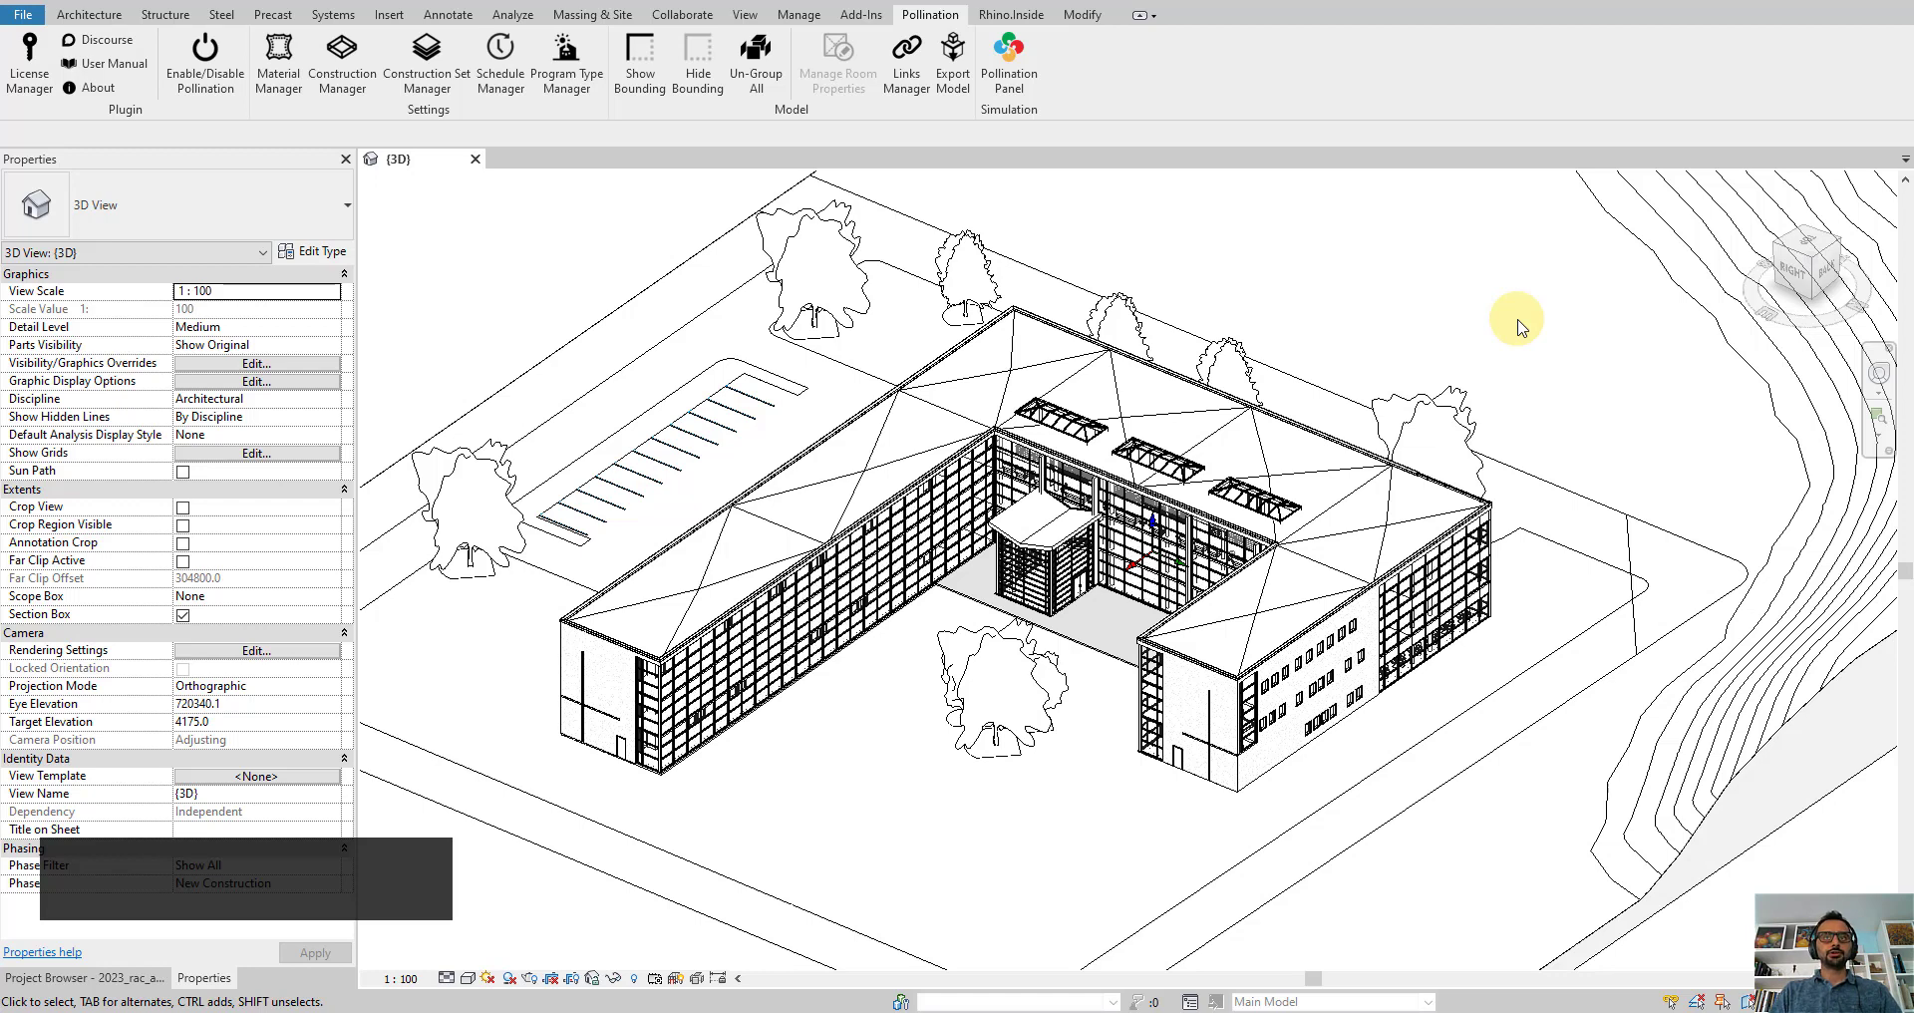
Step: In Pollination's Room Manager, set Boundary Location to At Wall Center and move the dialog aside
{"action": "left_click", "coordinate": [963, 92]}
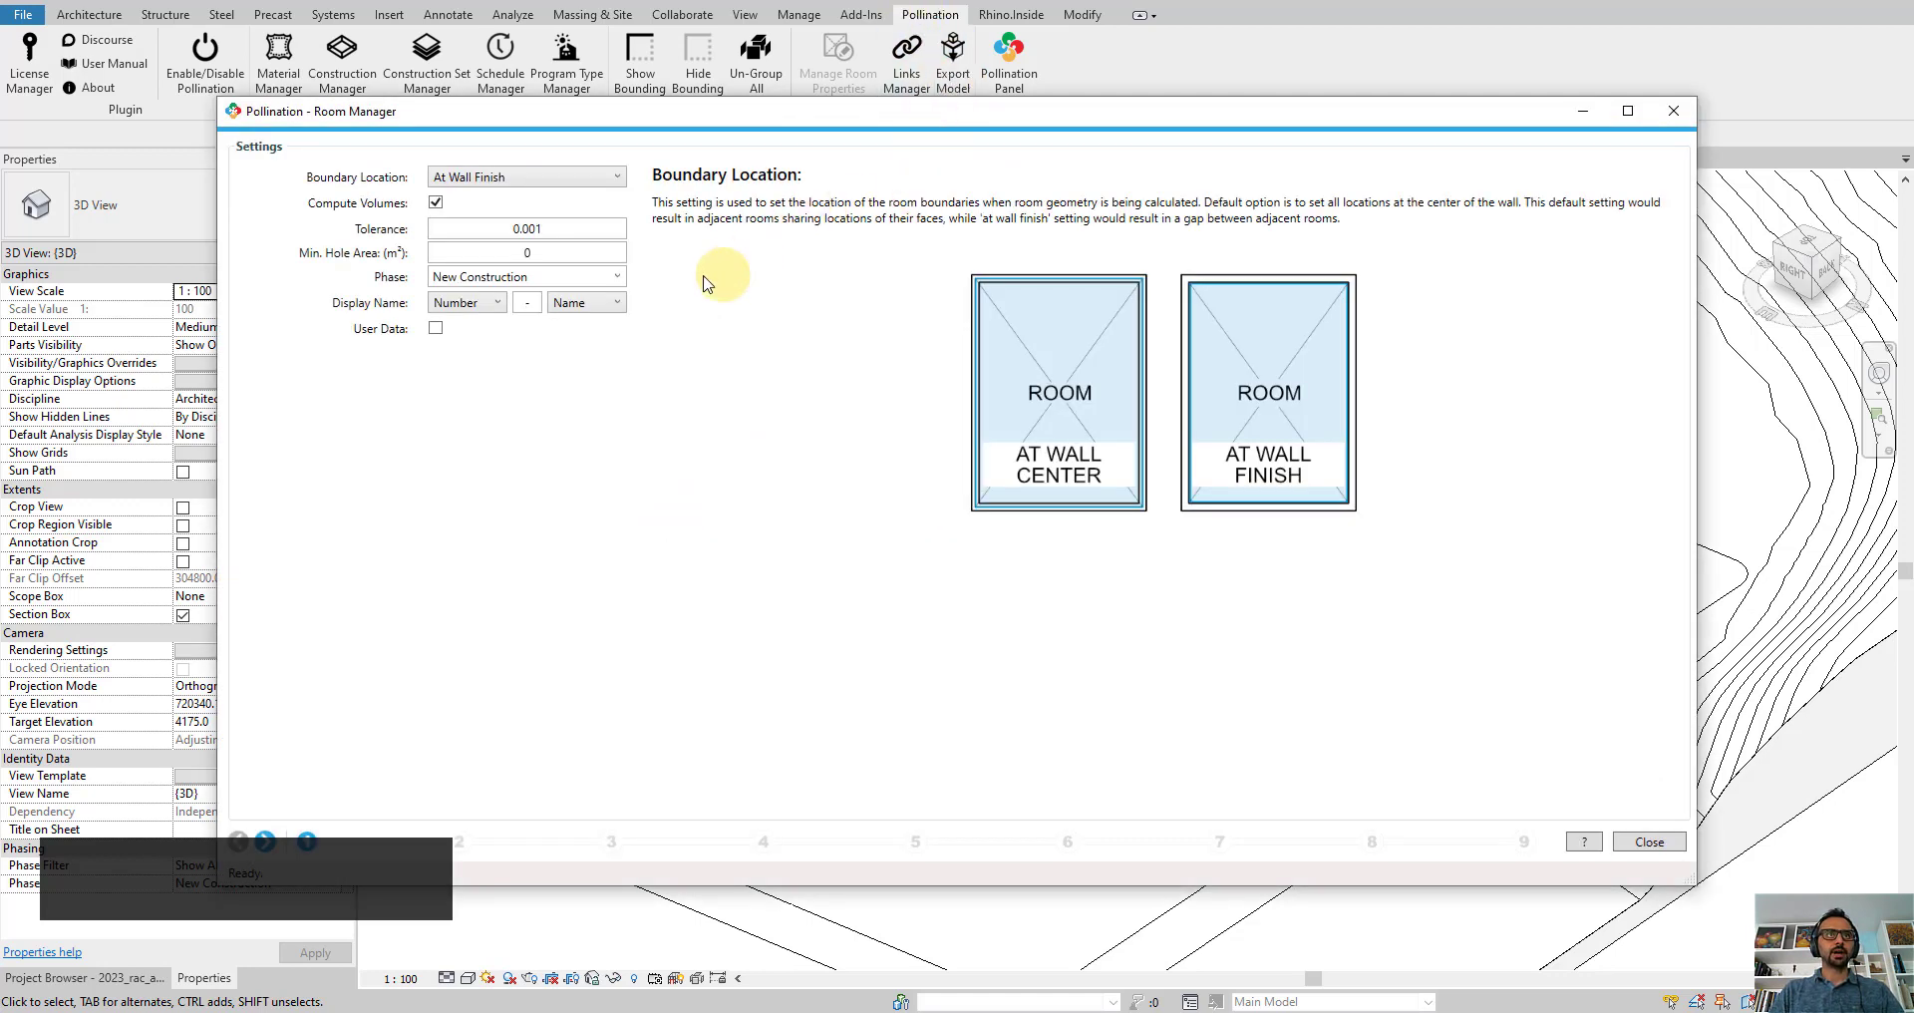
{"action": "left_click", "coordinate": [528, 179]}
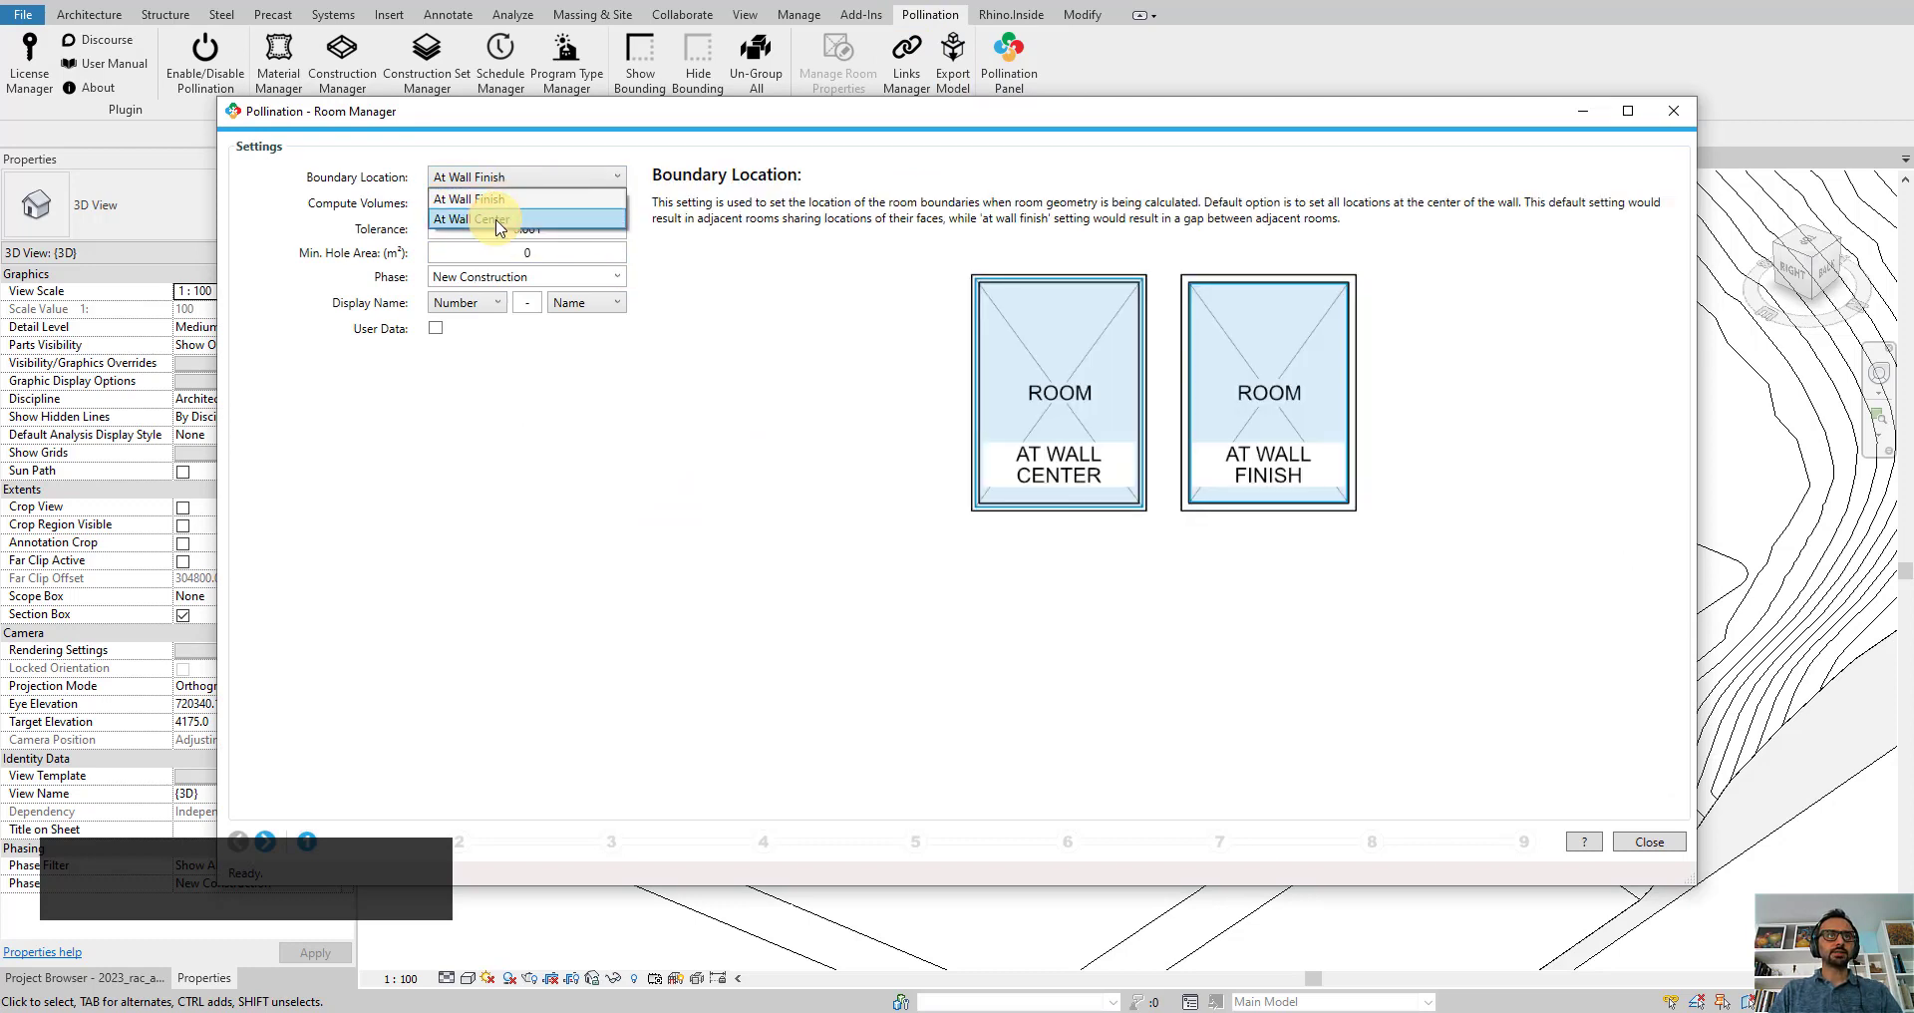
{"action": "left_click", "coordinate": [497, 220]}
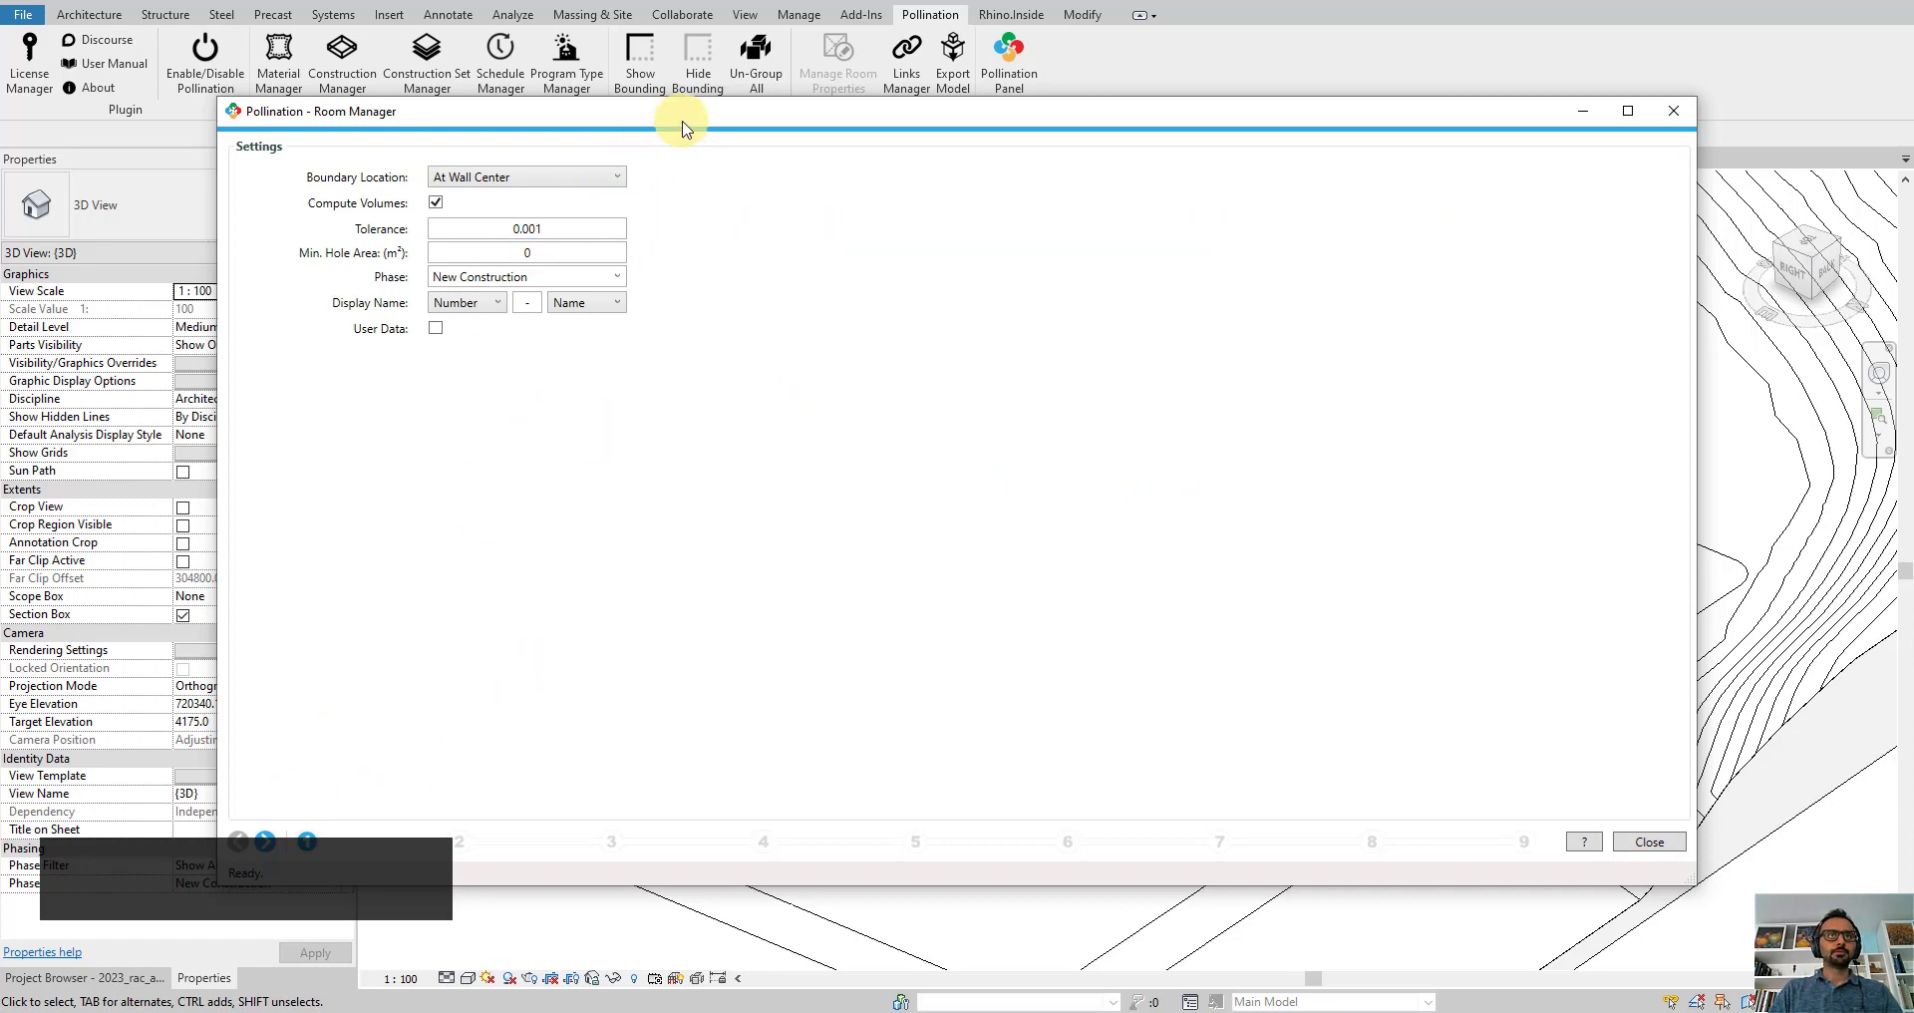
{"action": "left_click_drag", "start_coordinate": [683, 125], "coordinate": [729, 82]}
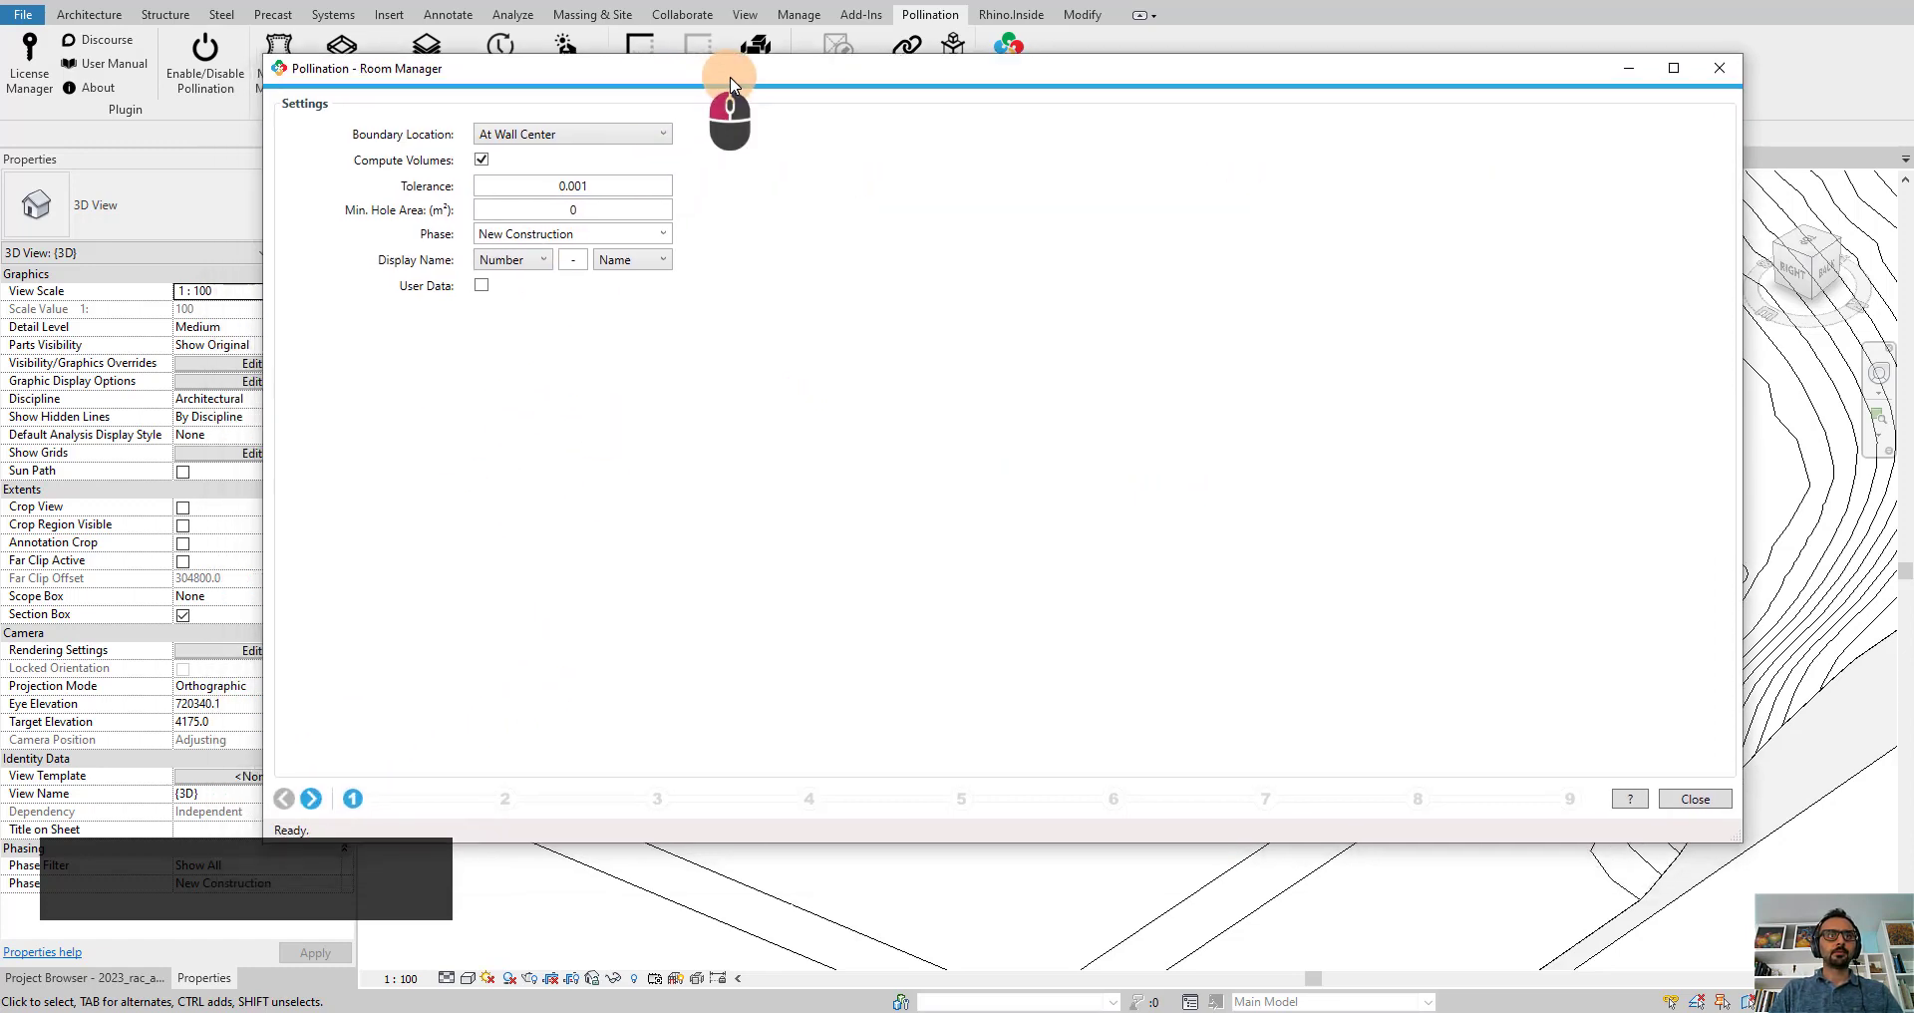
Step: Go to the Doors step and mark both MCurtain Wall door types as Is Glass
{"action": "left_click", "coordinate": [310, 799]}
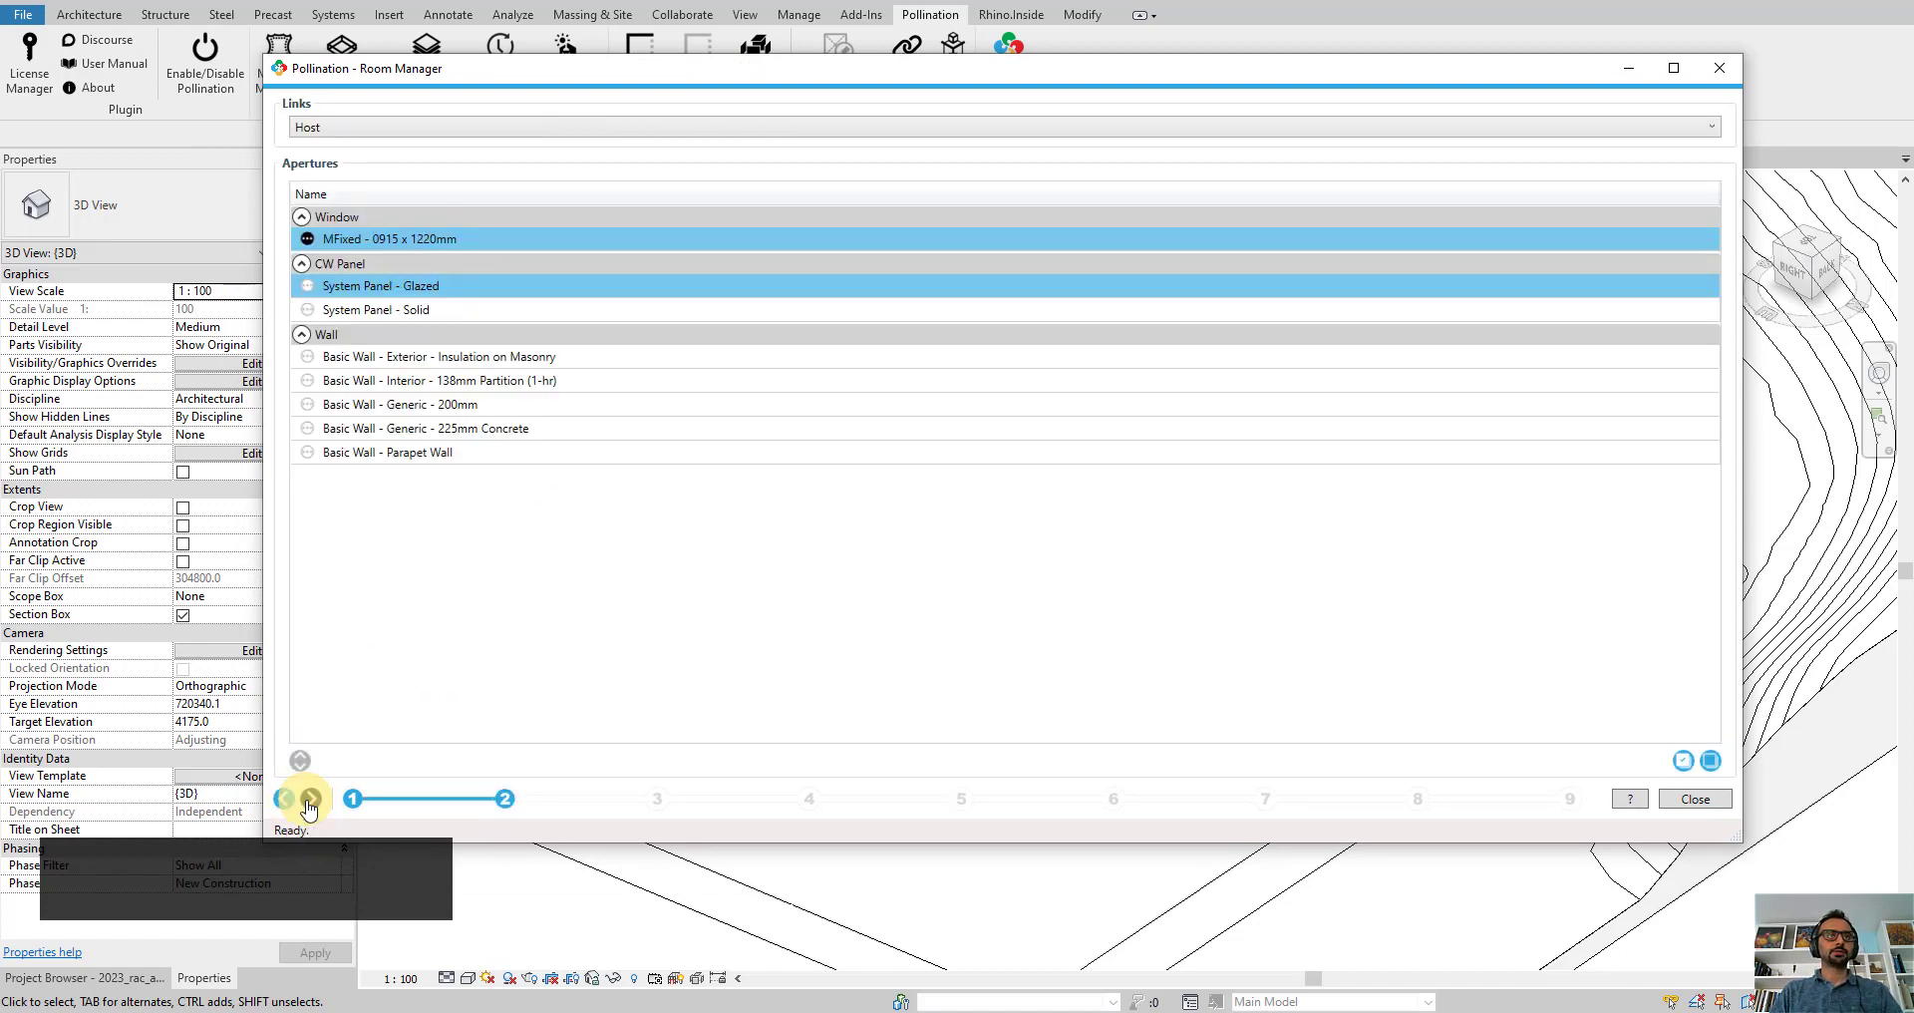
{"action": "left_click", "coordinate": [310, 800]}
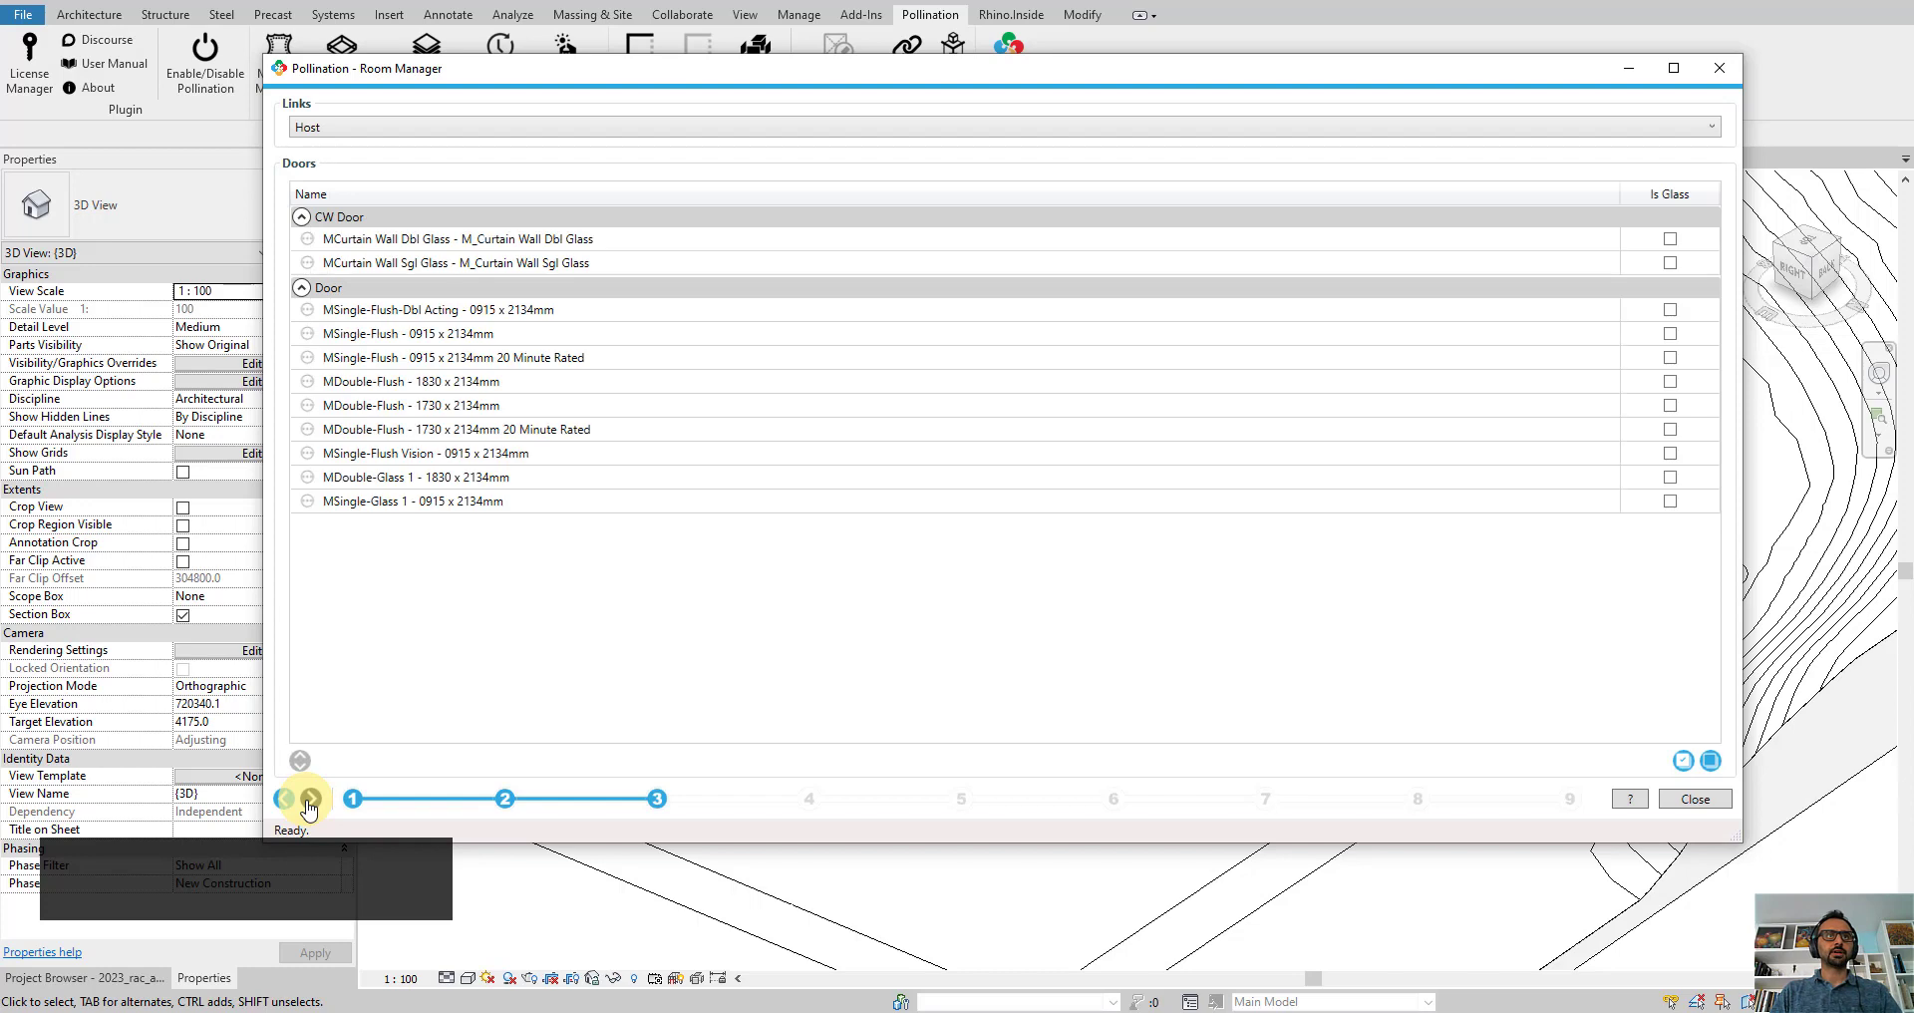
{"action": "left_click", "coordinate": [879, 240]}
{"action": "left_click", "coordinate": [861, 263], "text": "ctrl"}
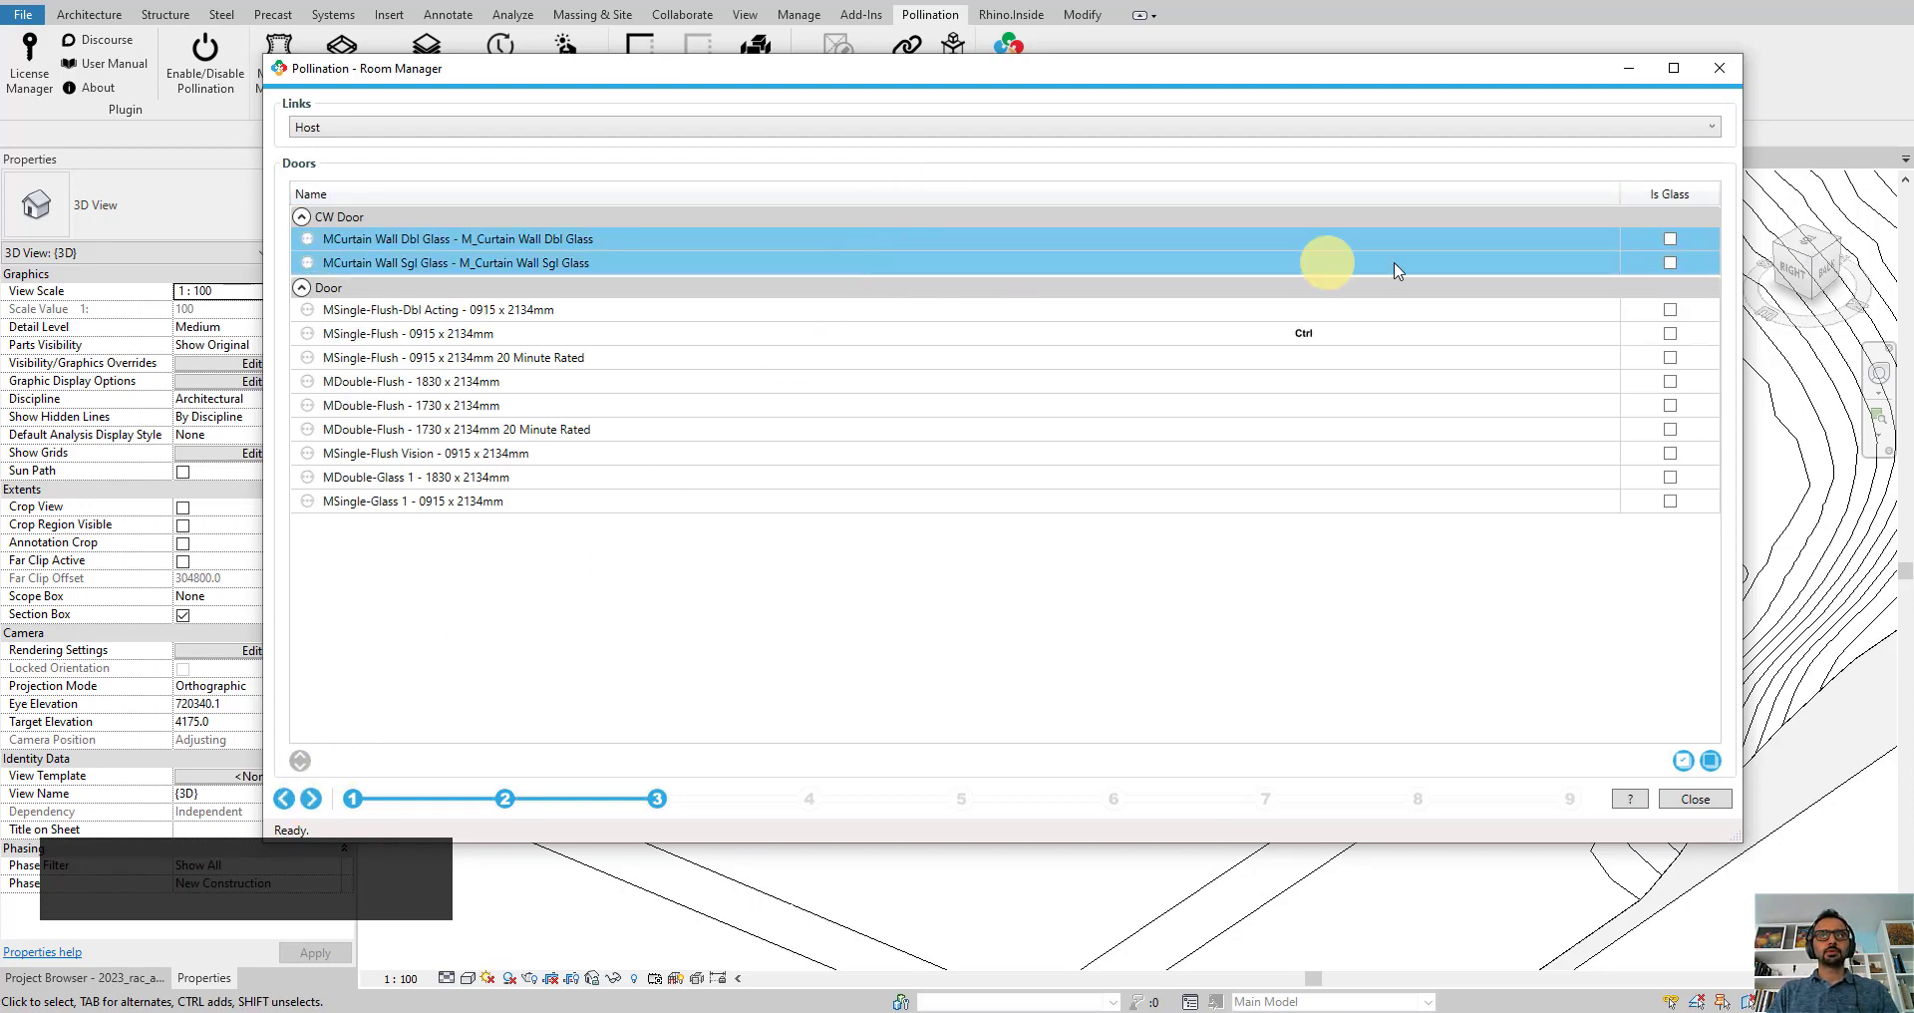
{"action": "left_click", "coordinate": [1669, 263]}
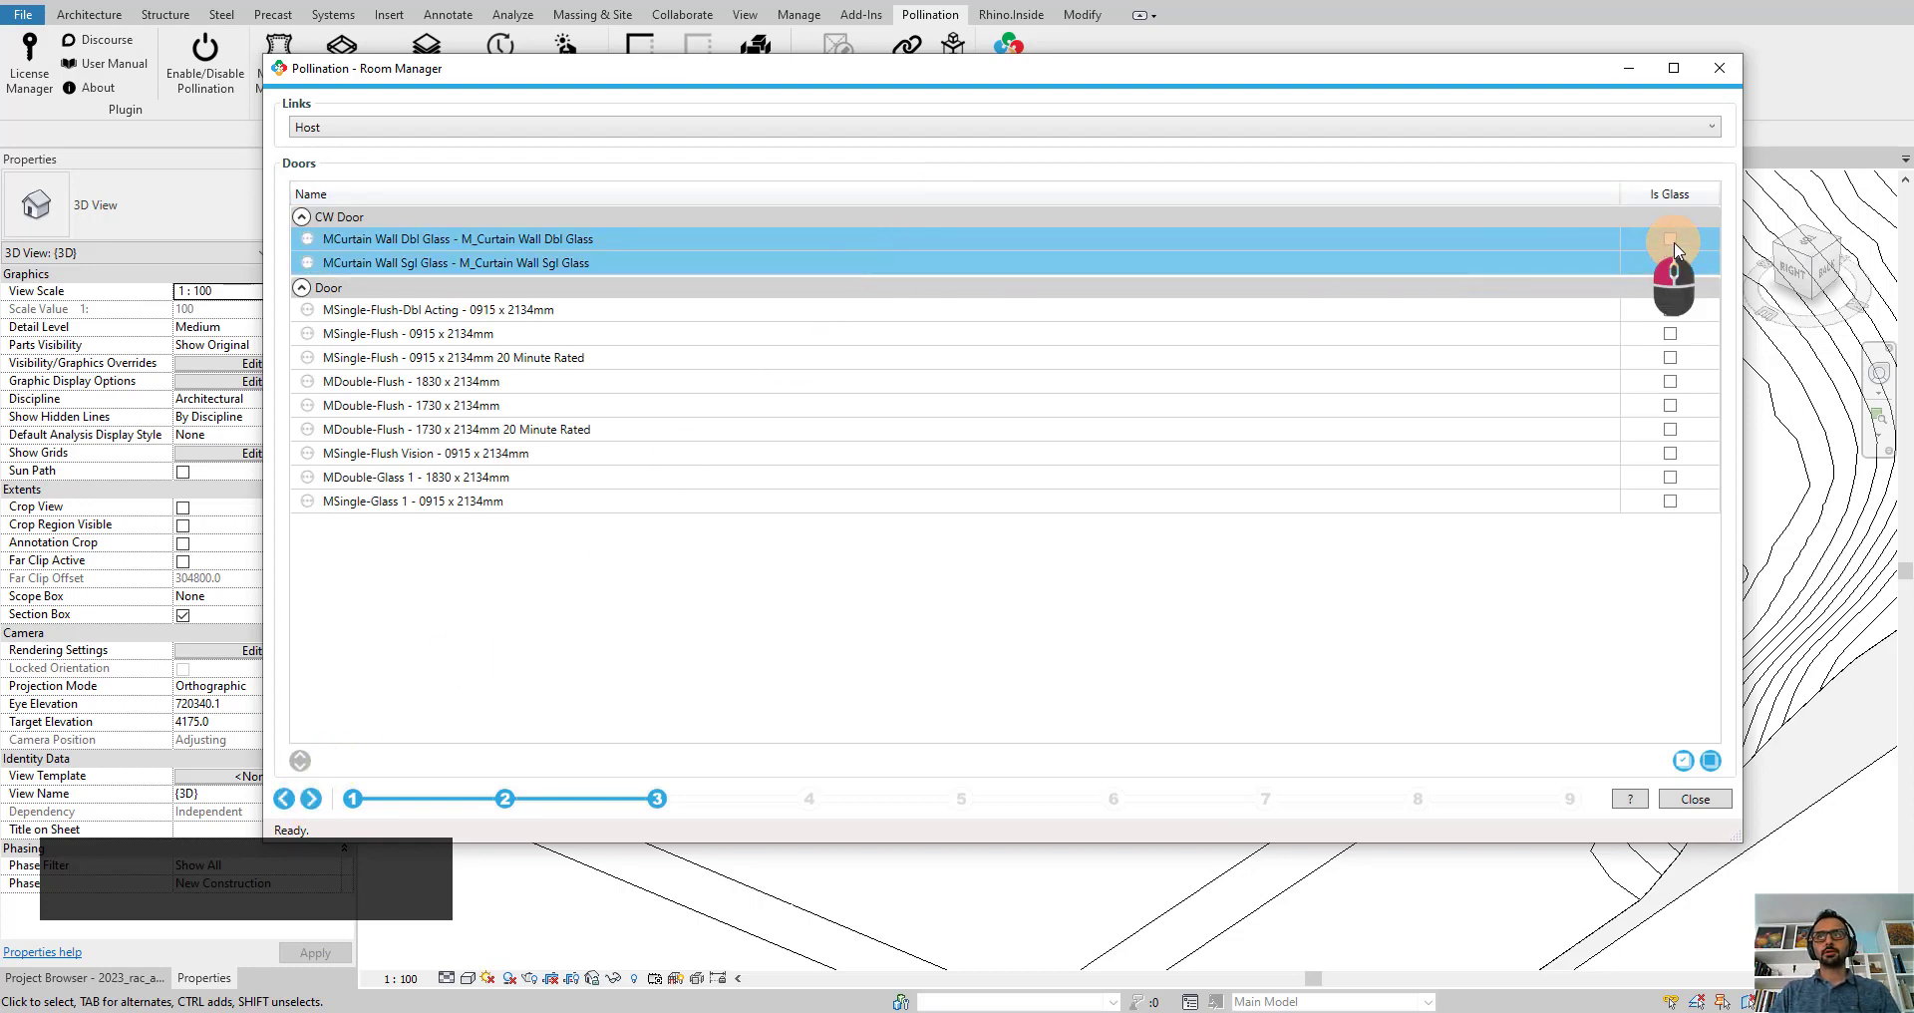
Step: Advance through the Levels step to Room/Space Selection, which lists the 01 - Entry Level rooms
{"action": "left_click", "coordinate": [312, 799]}
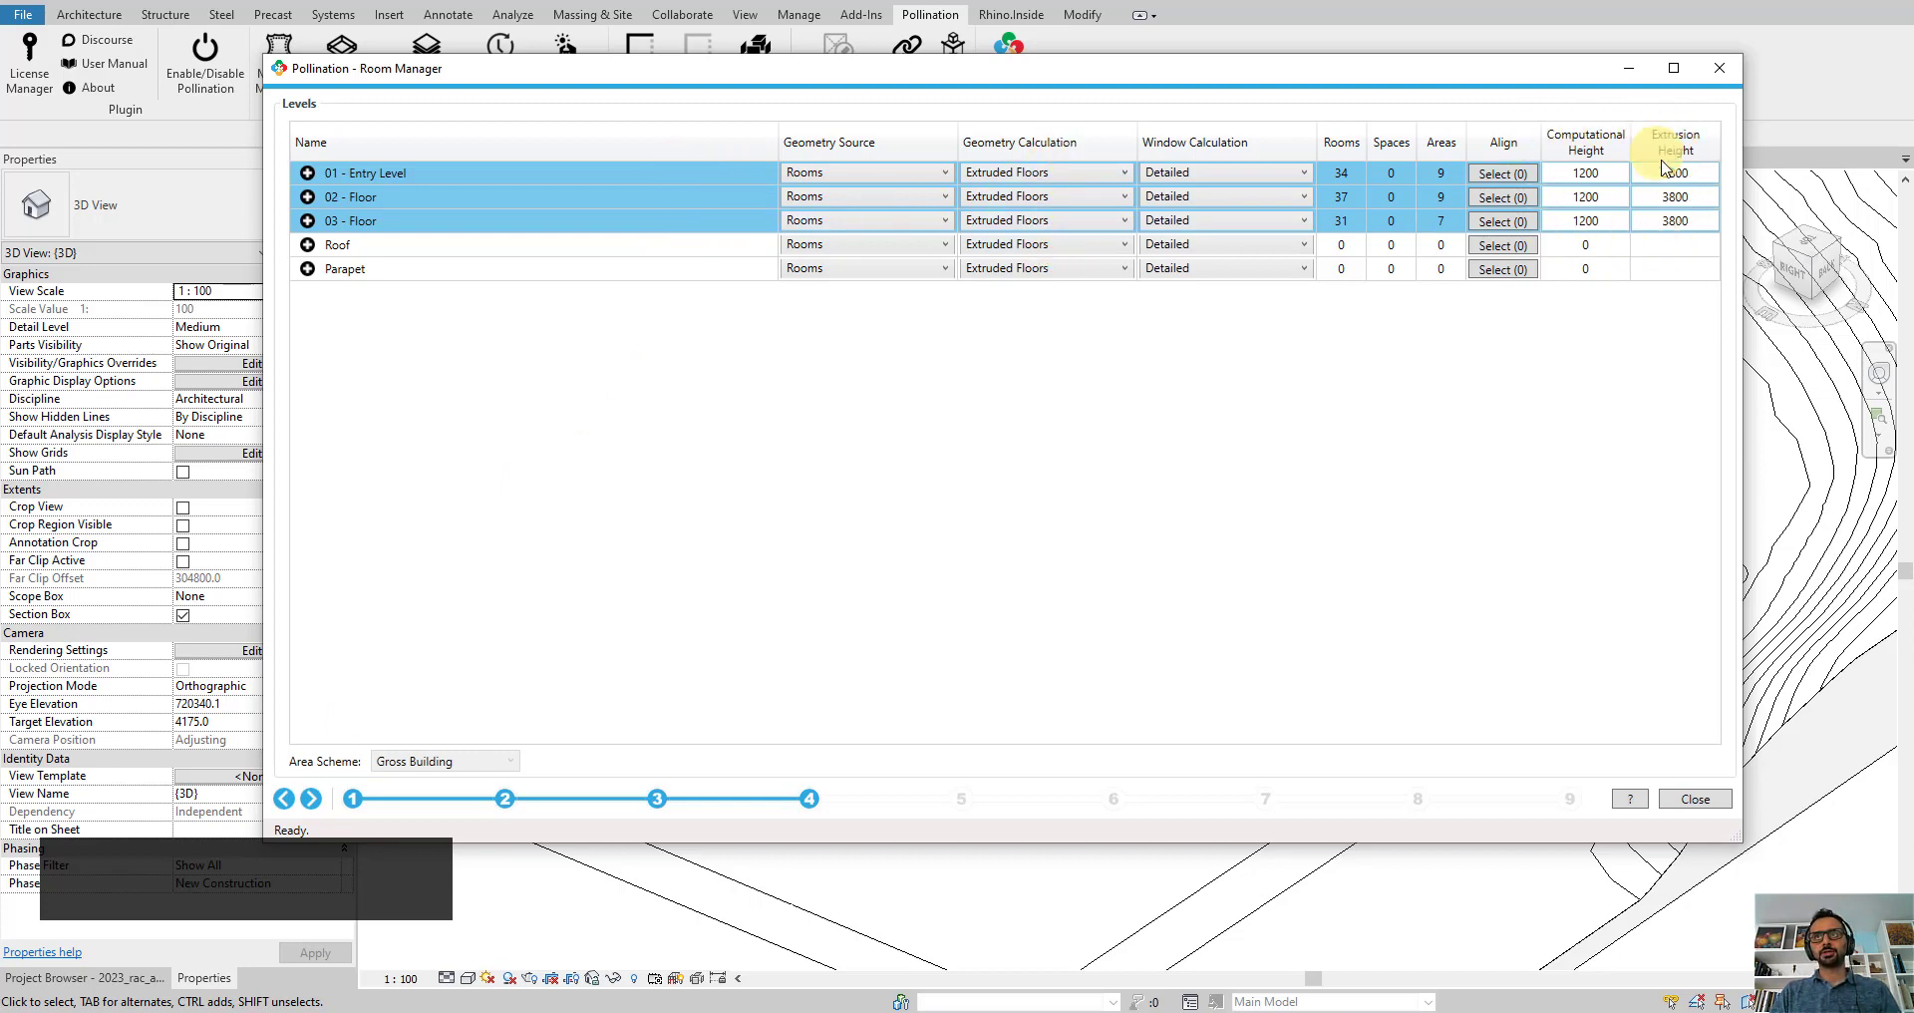
{"action": "left_click", "coordinate": [312, 799]}
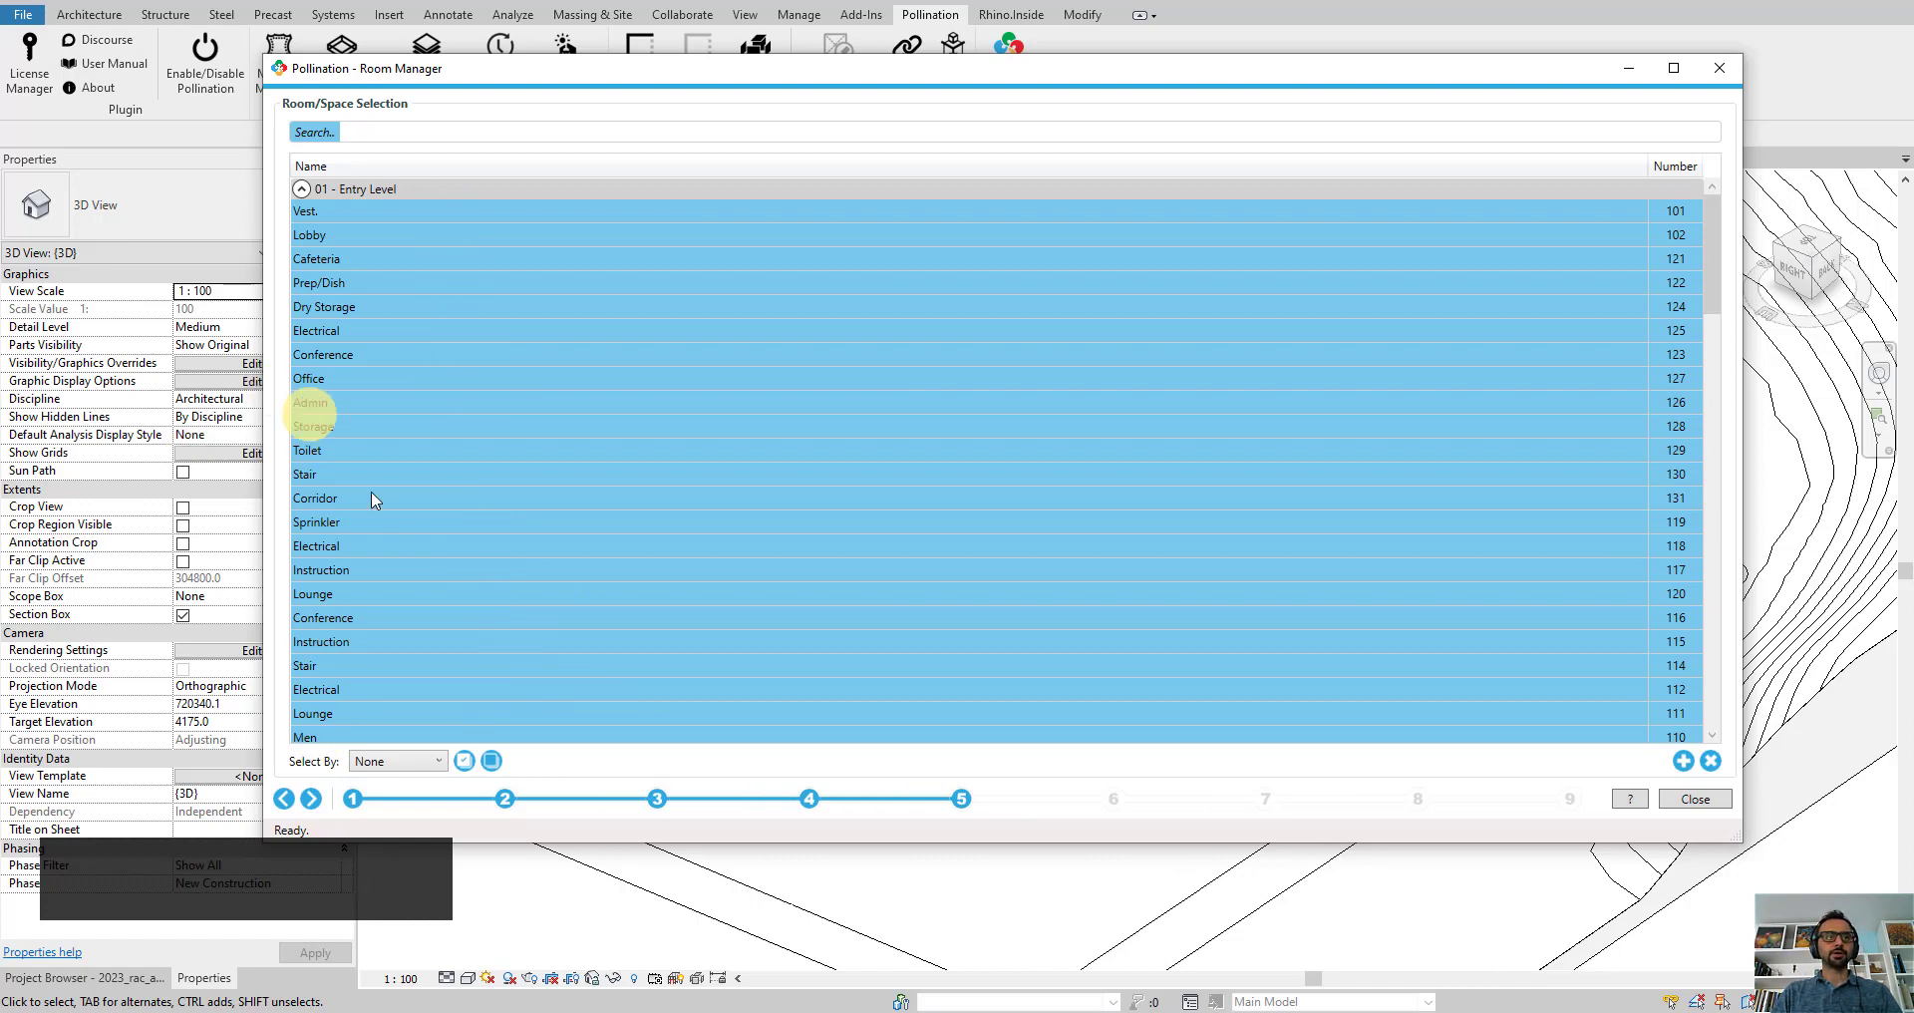
Step: Advance to step 6, Room/Space Properties, showing each room's upper limit, height and apertures
{"action": "left_click", "coordinate": [311, 800]}
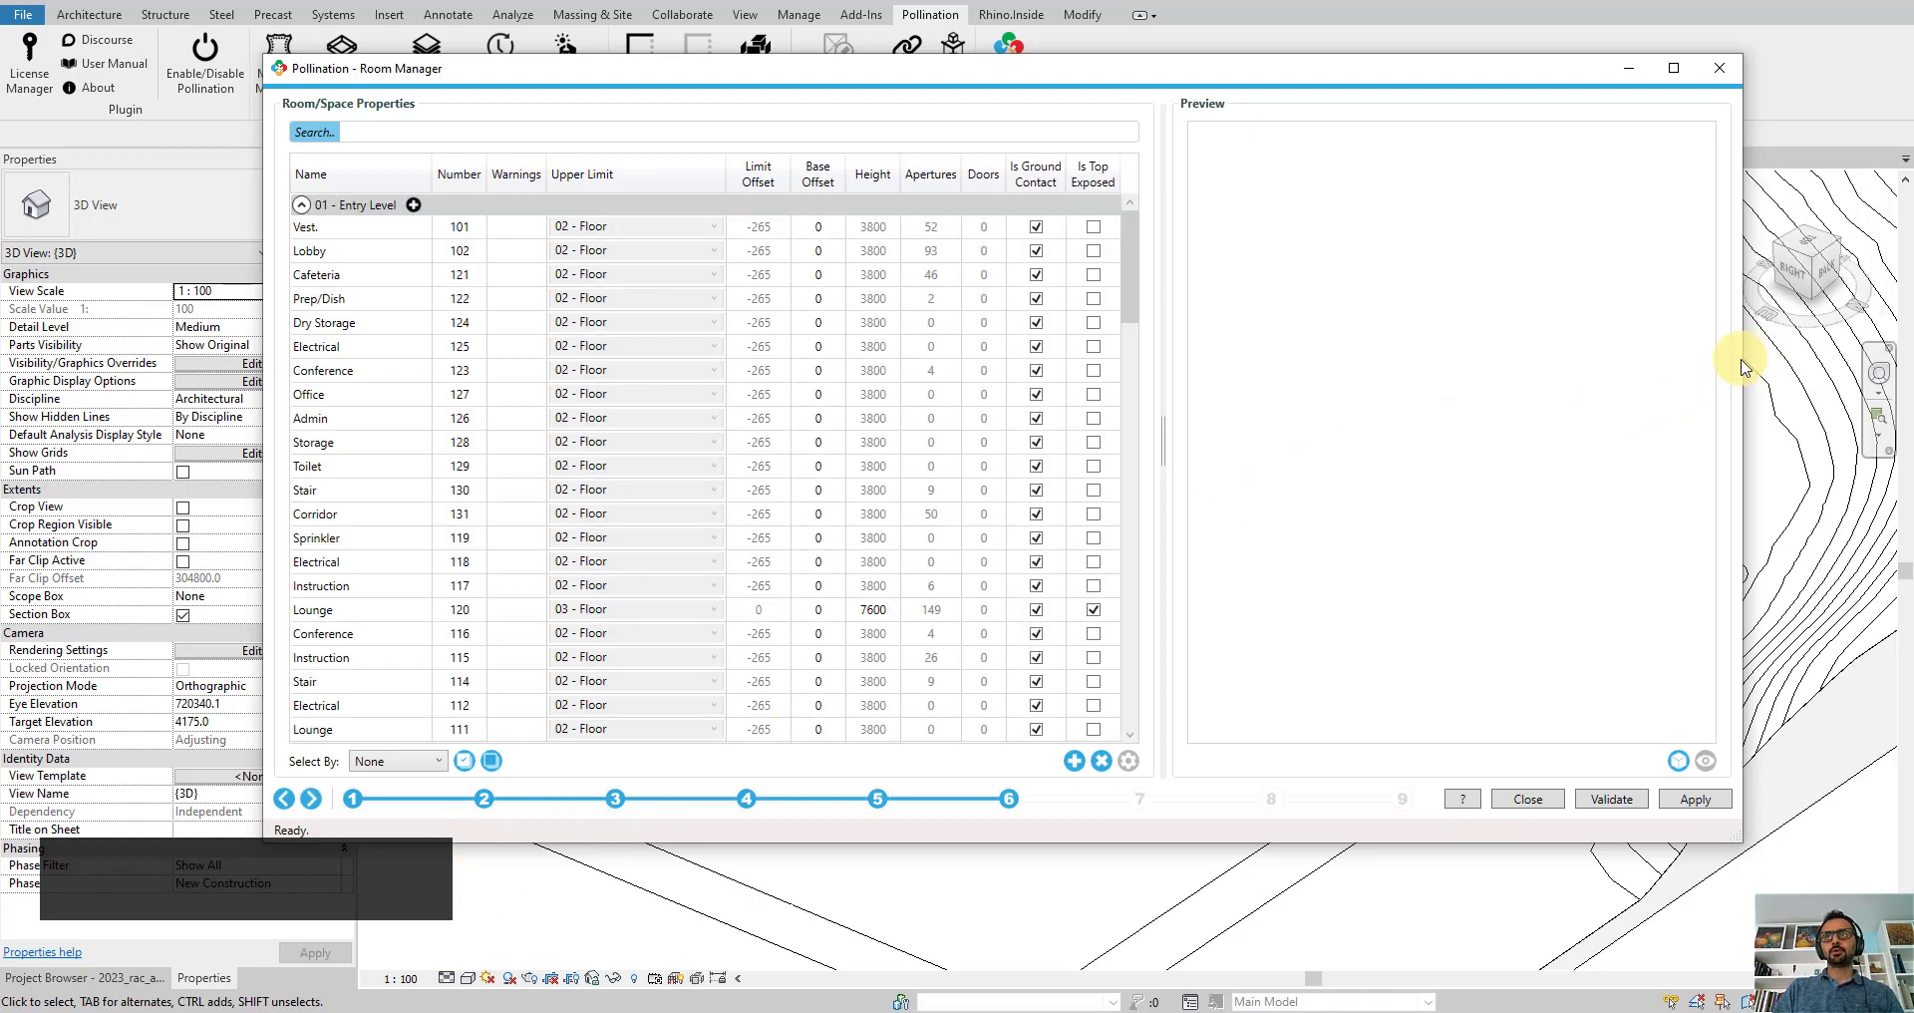
Step: Set Solve Adjacency to Full in the Room Manager's geometry settings
{"action": "left_click", "coordinate": [1812, 394]}
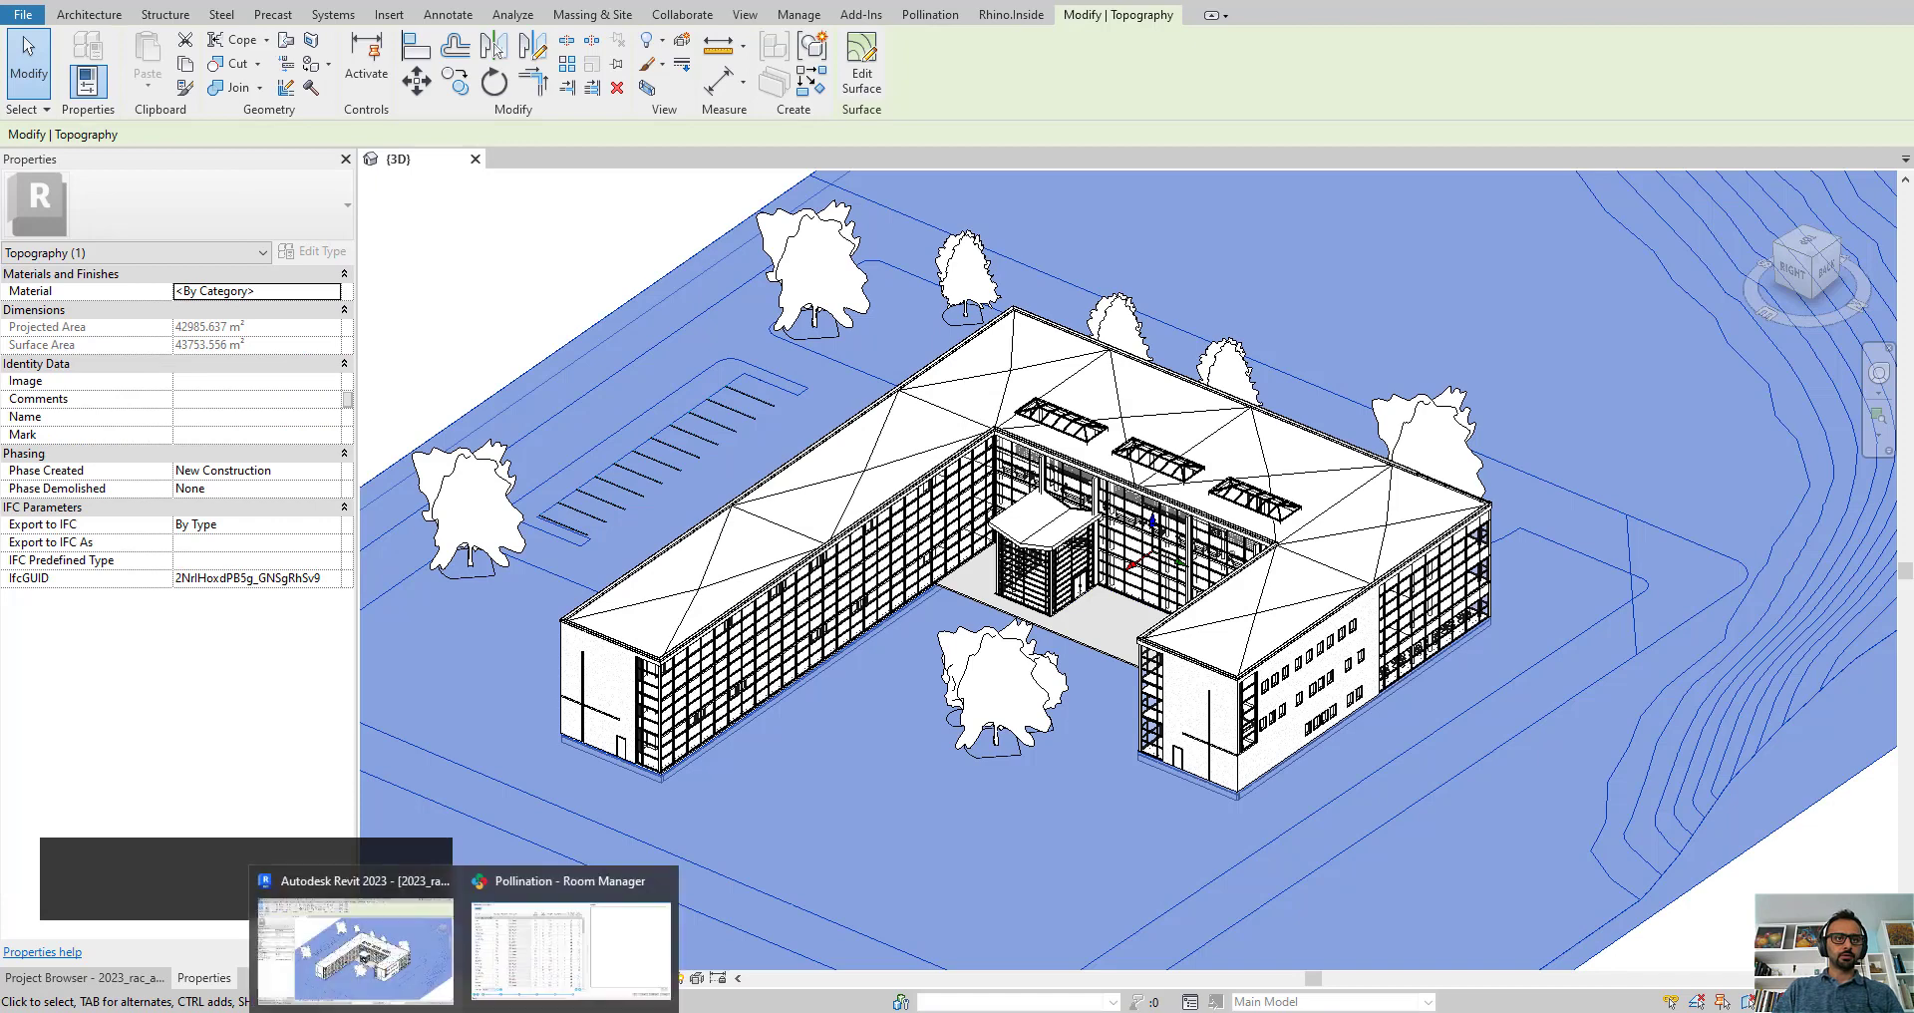
{"action": "left_click", "coordinate": [638, 972]}
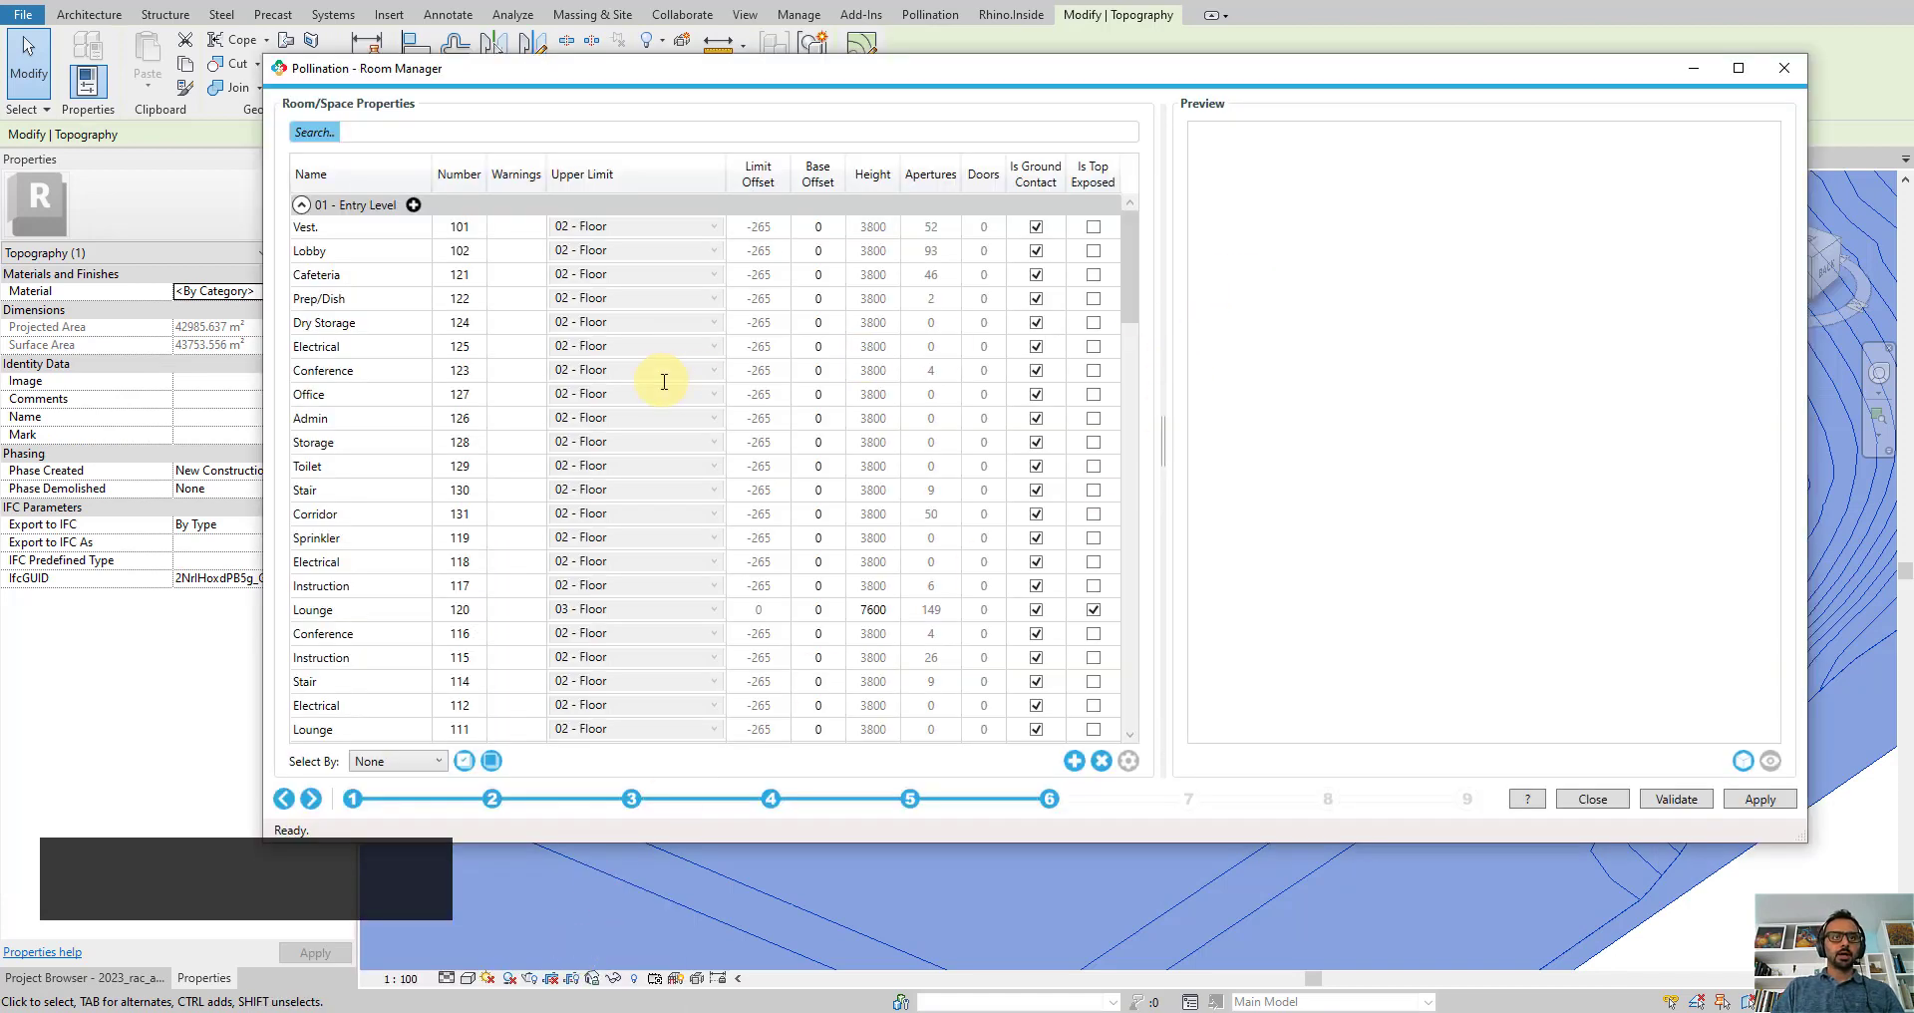
{"action": "left_click", "coordinate": [1130, 763]}
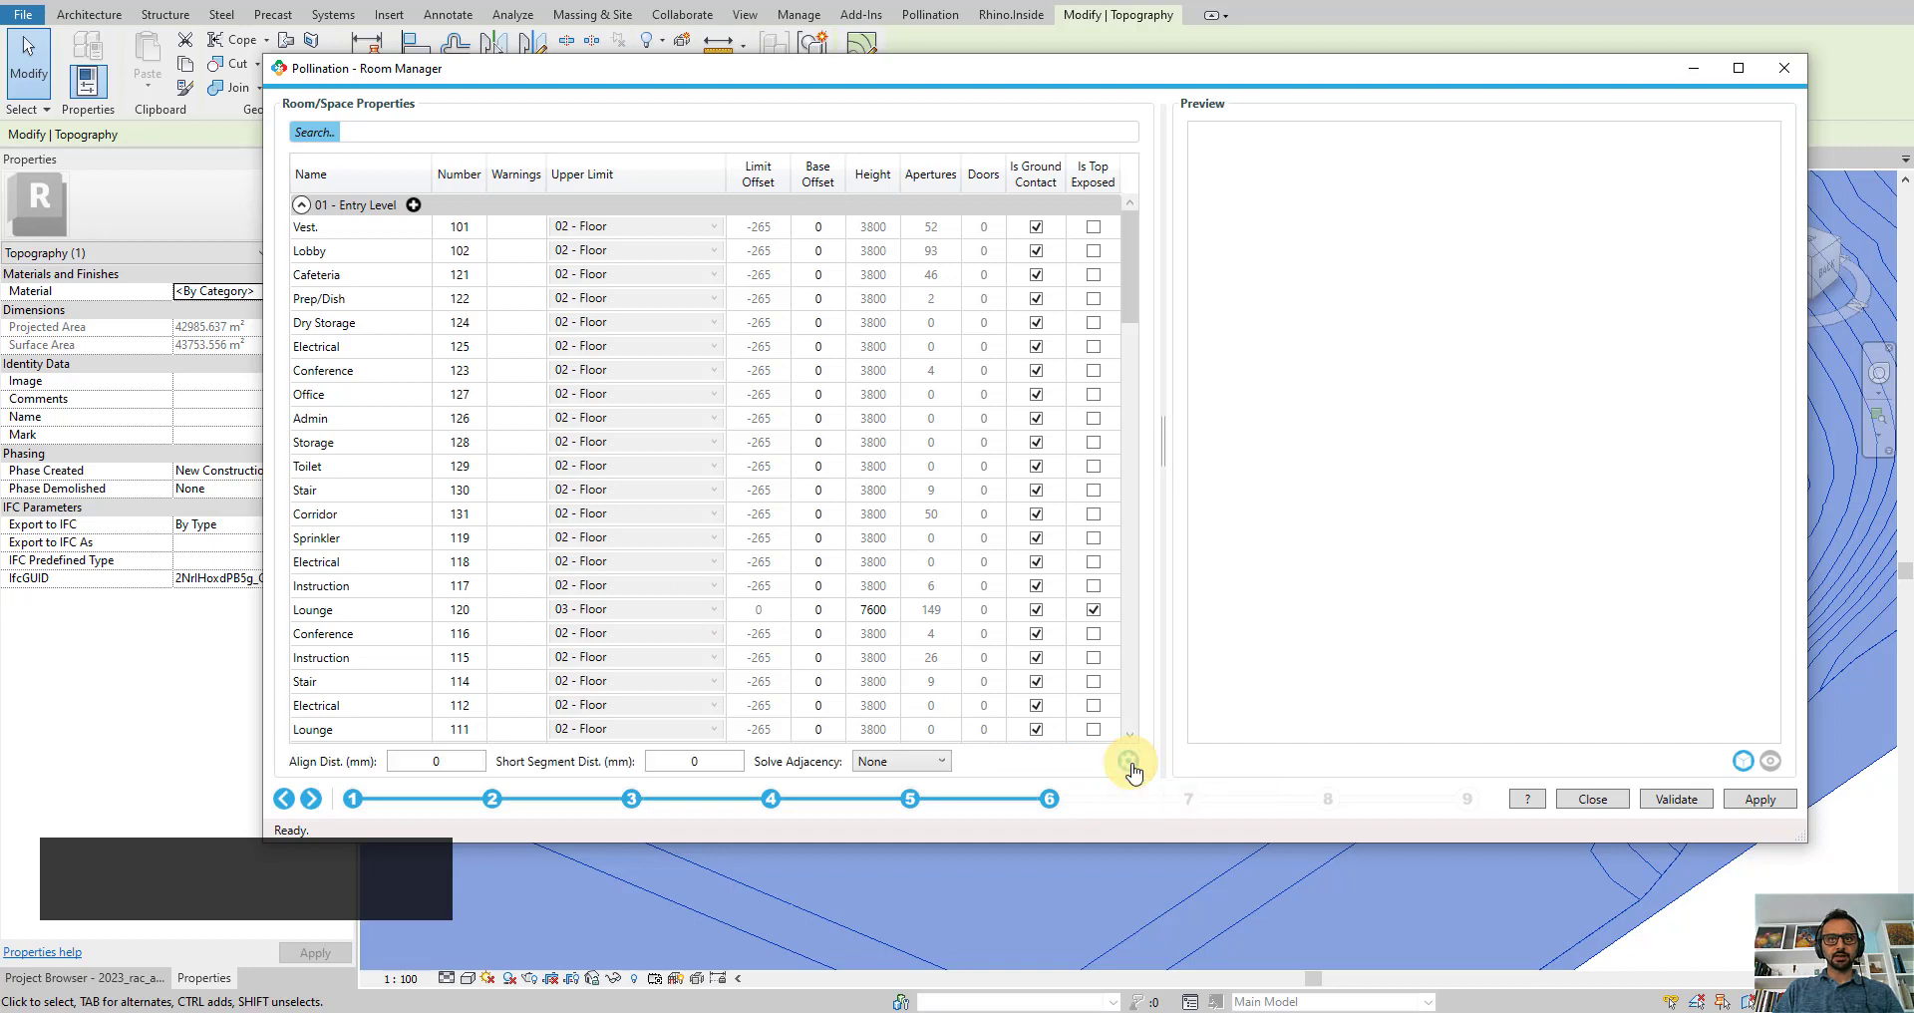
{"action": "left_click", "coordinate": [897, 763]}
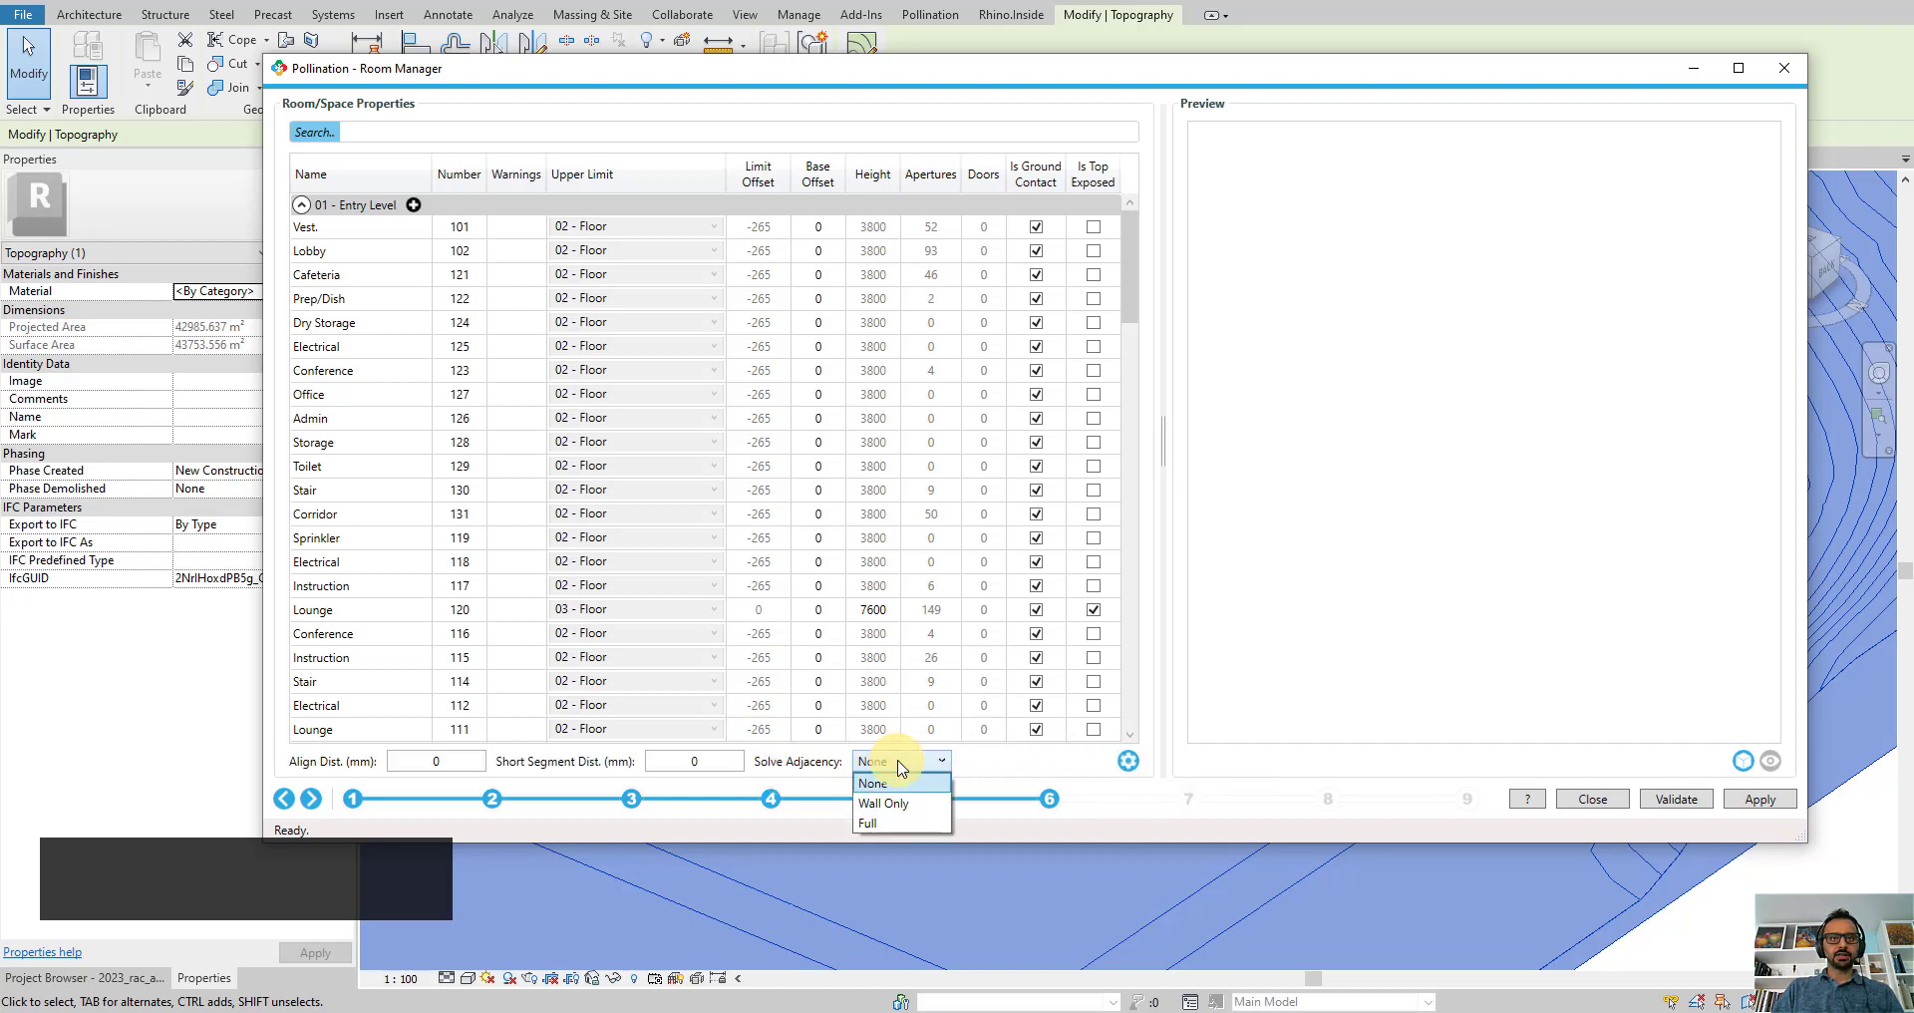
{"action": "left_click", "coordinate": [876, 822]}
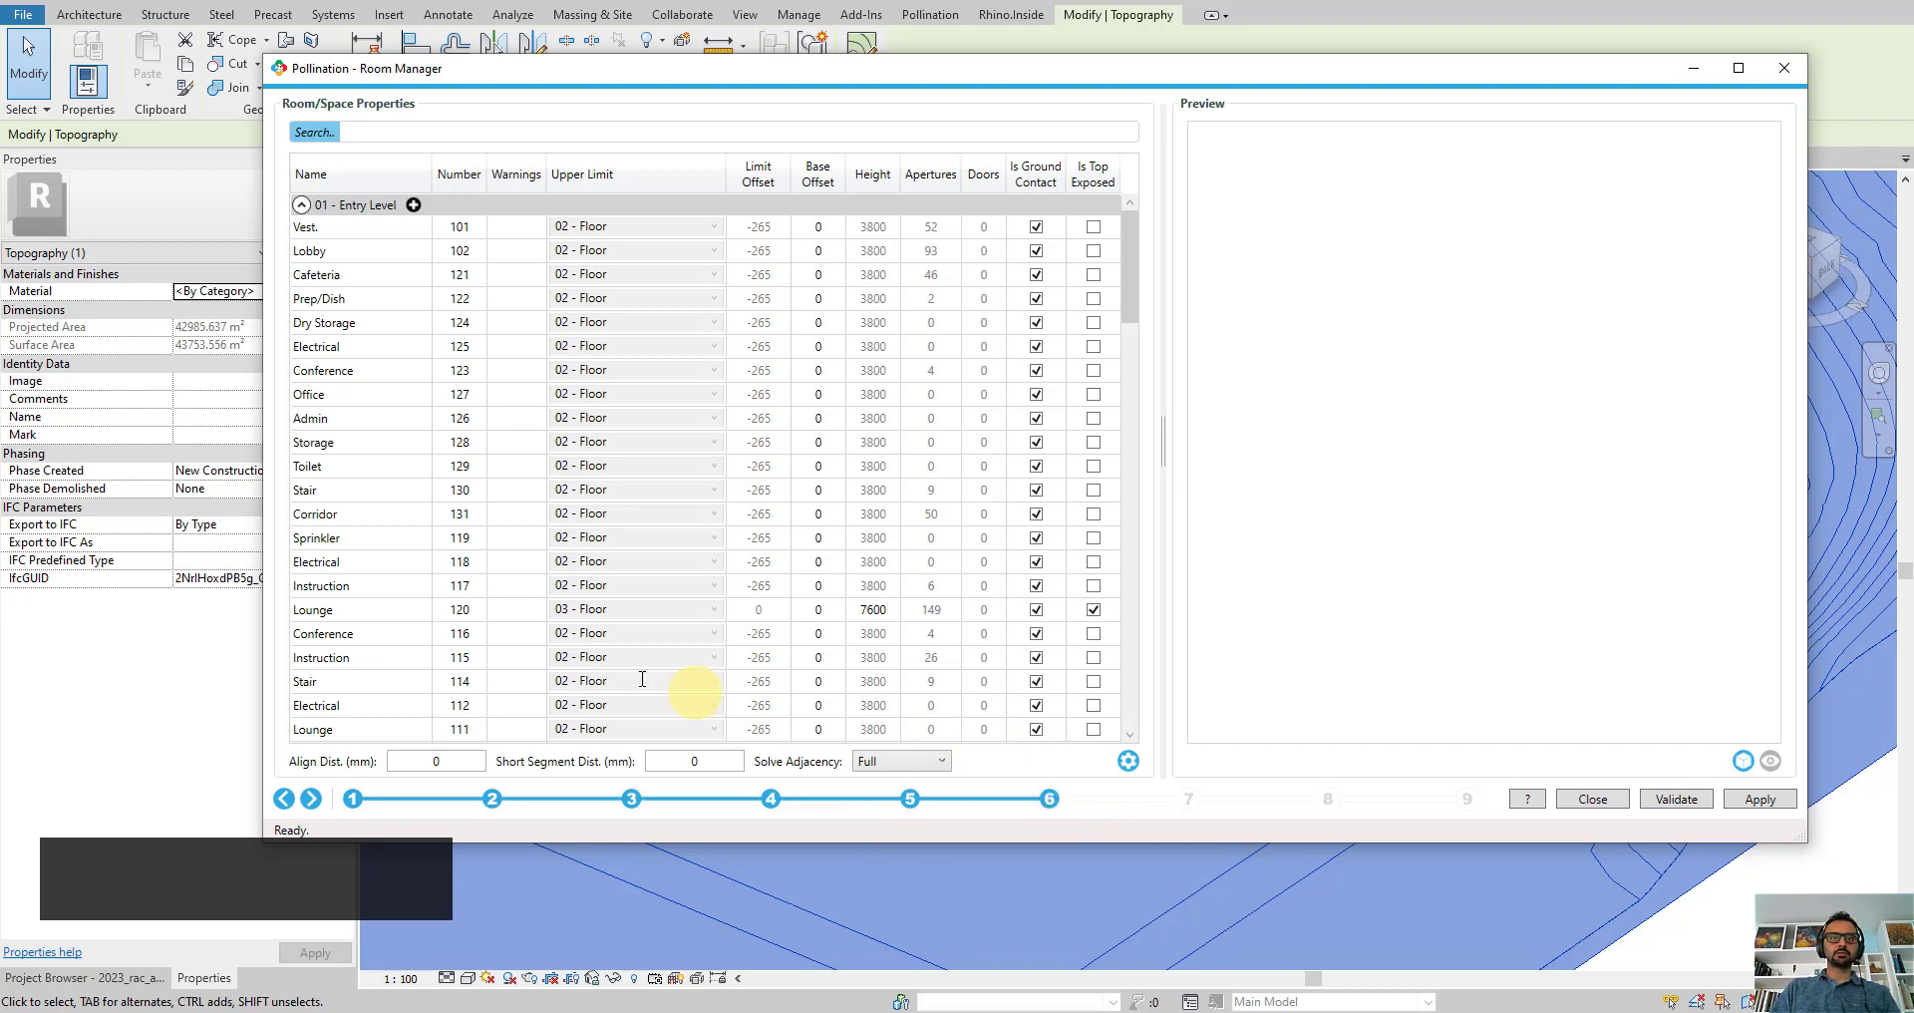
Step: Select all rooms in the properties table and reload the model preview
{"action": "left_click", "coordinate": [403, 519]}
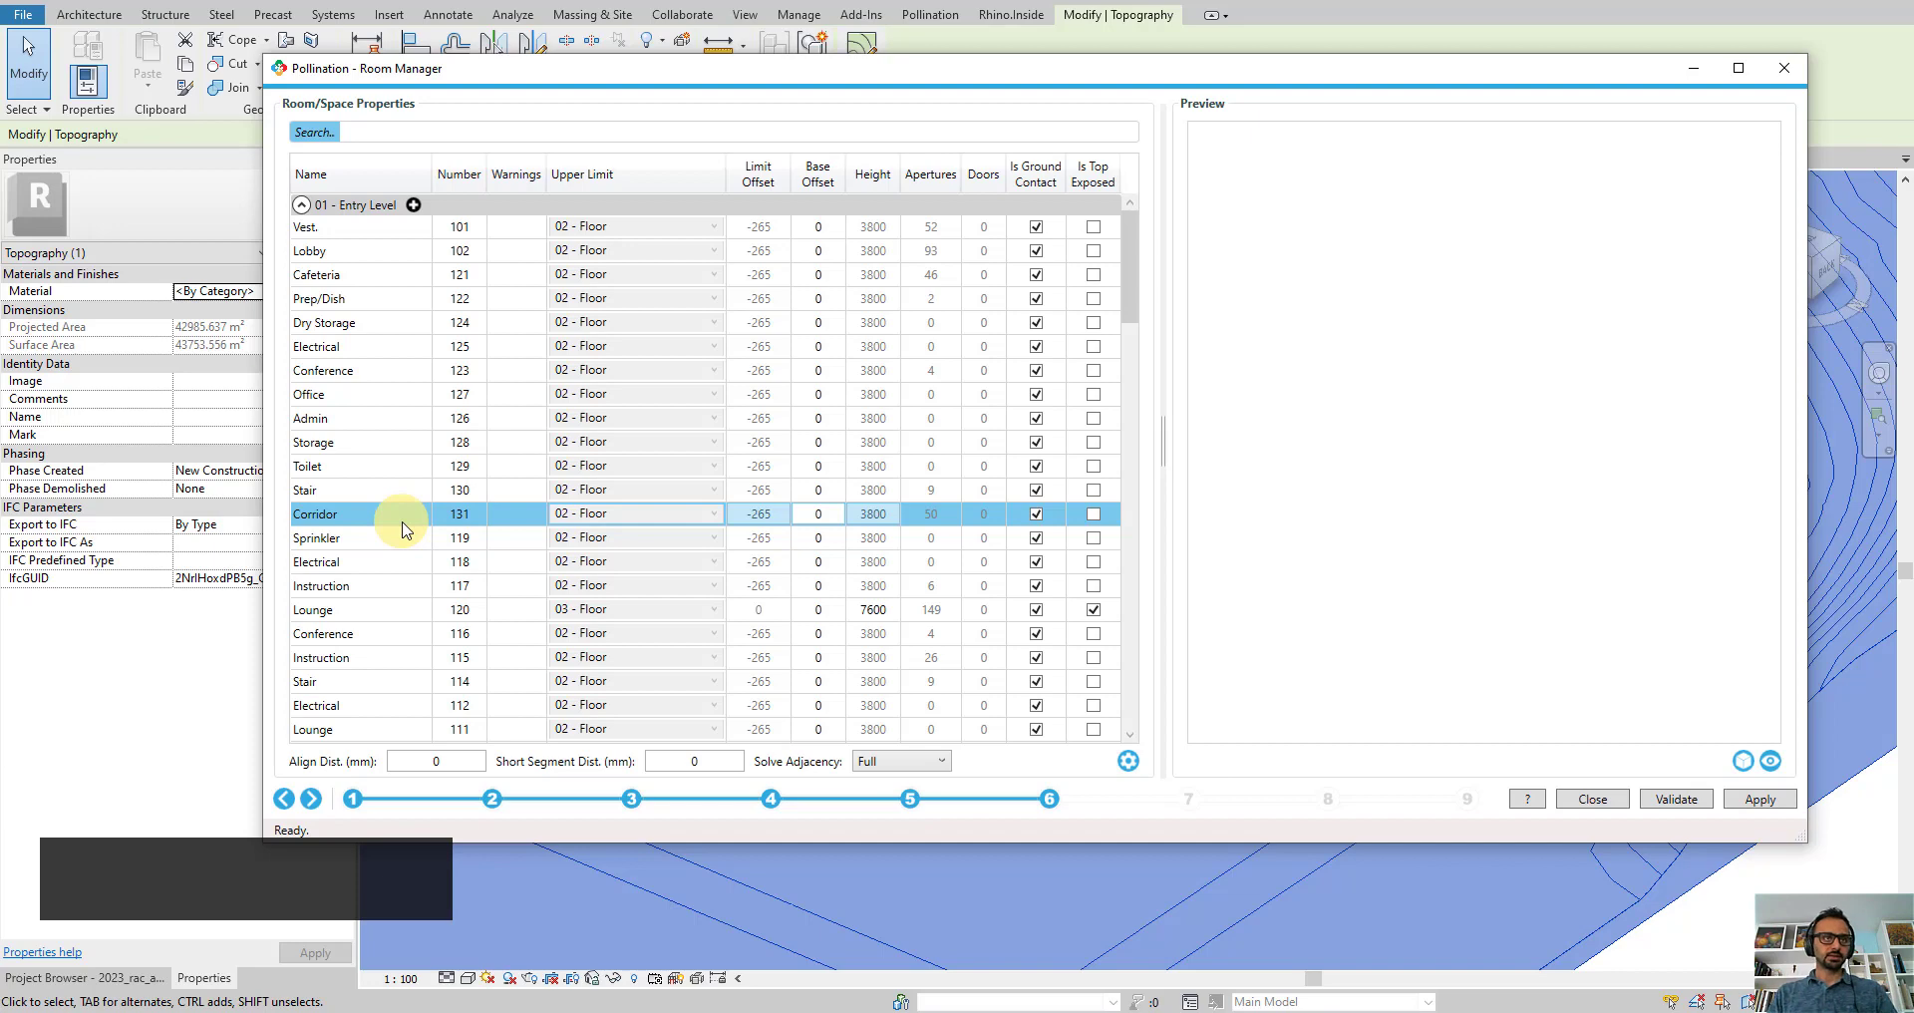
{"action": "key", "text": "ctrl+a"}
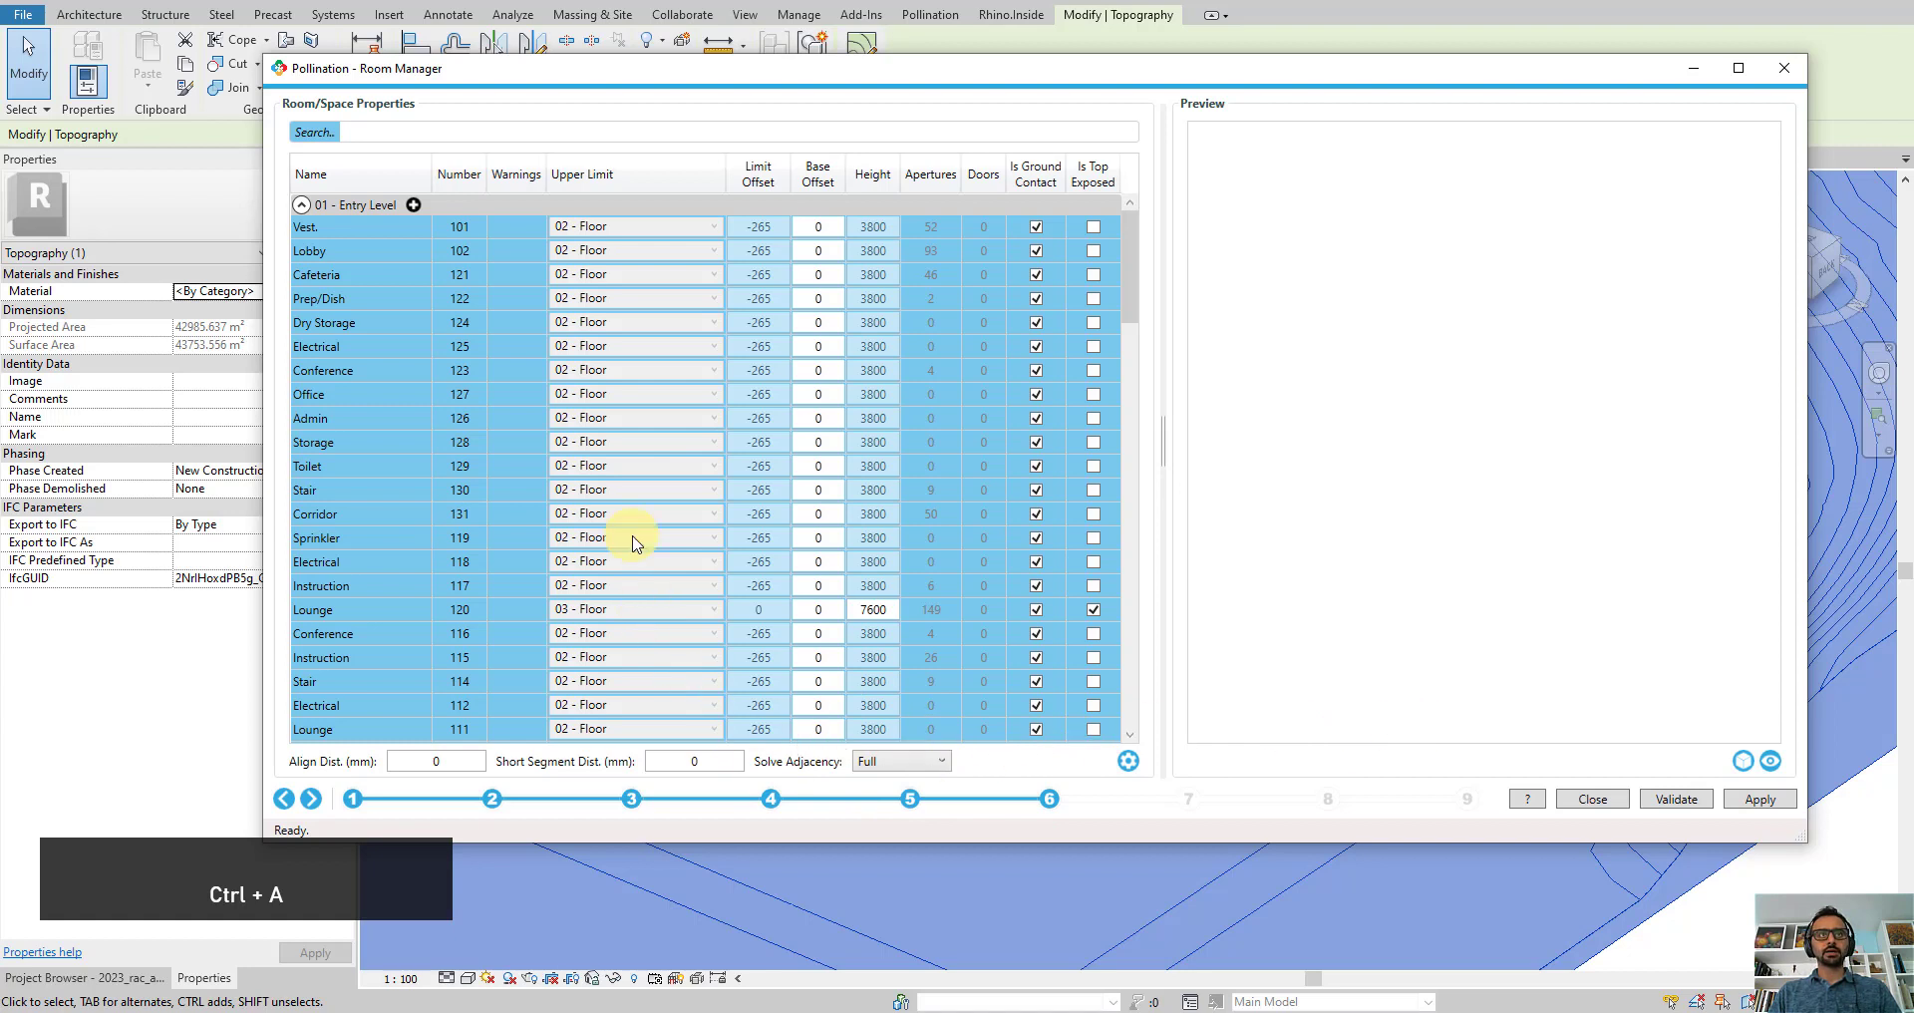
{"action": "left_click", "coordinate": [1771, 762]}
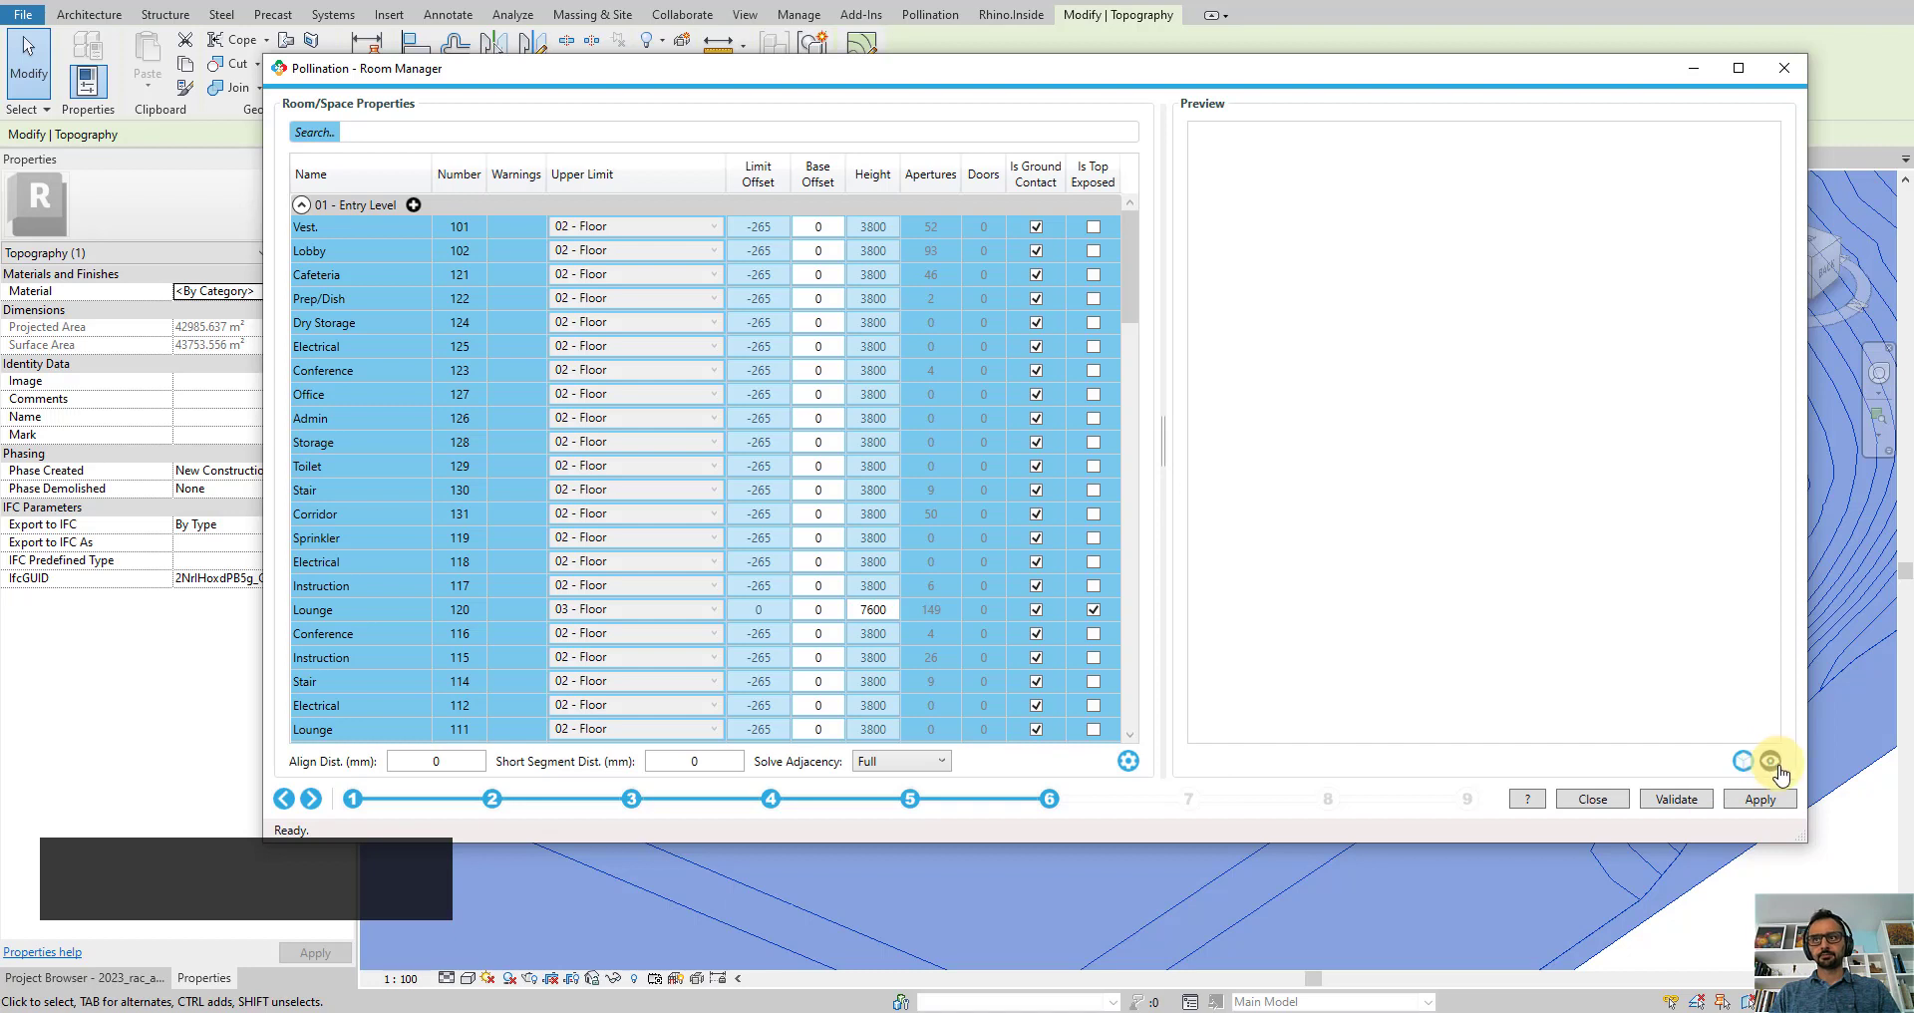
Step: Show the rooms in the 3D preview, orbit to face the U shape, and maximize the window
{"action": "left_click", "coordinate": [1773, 762]}
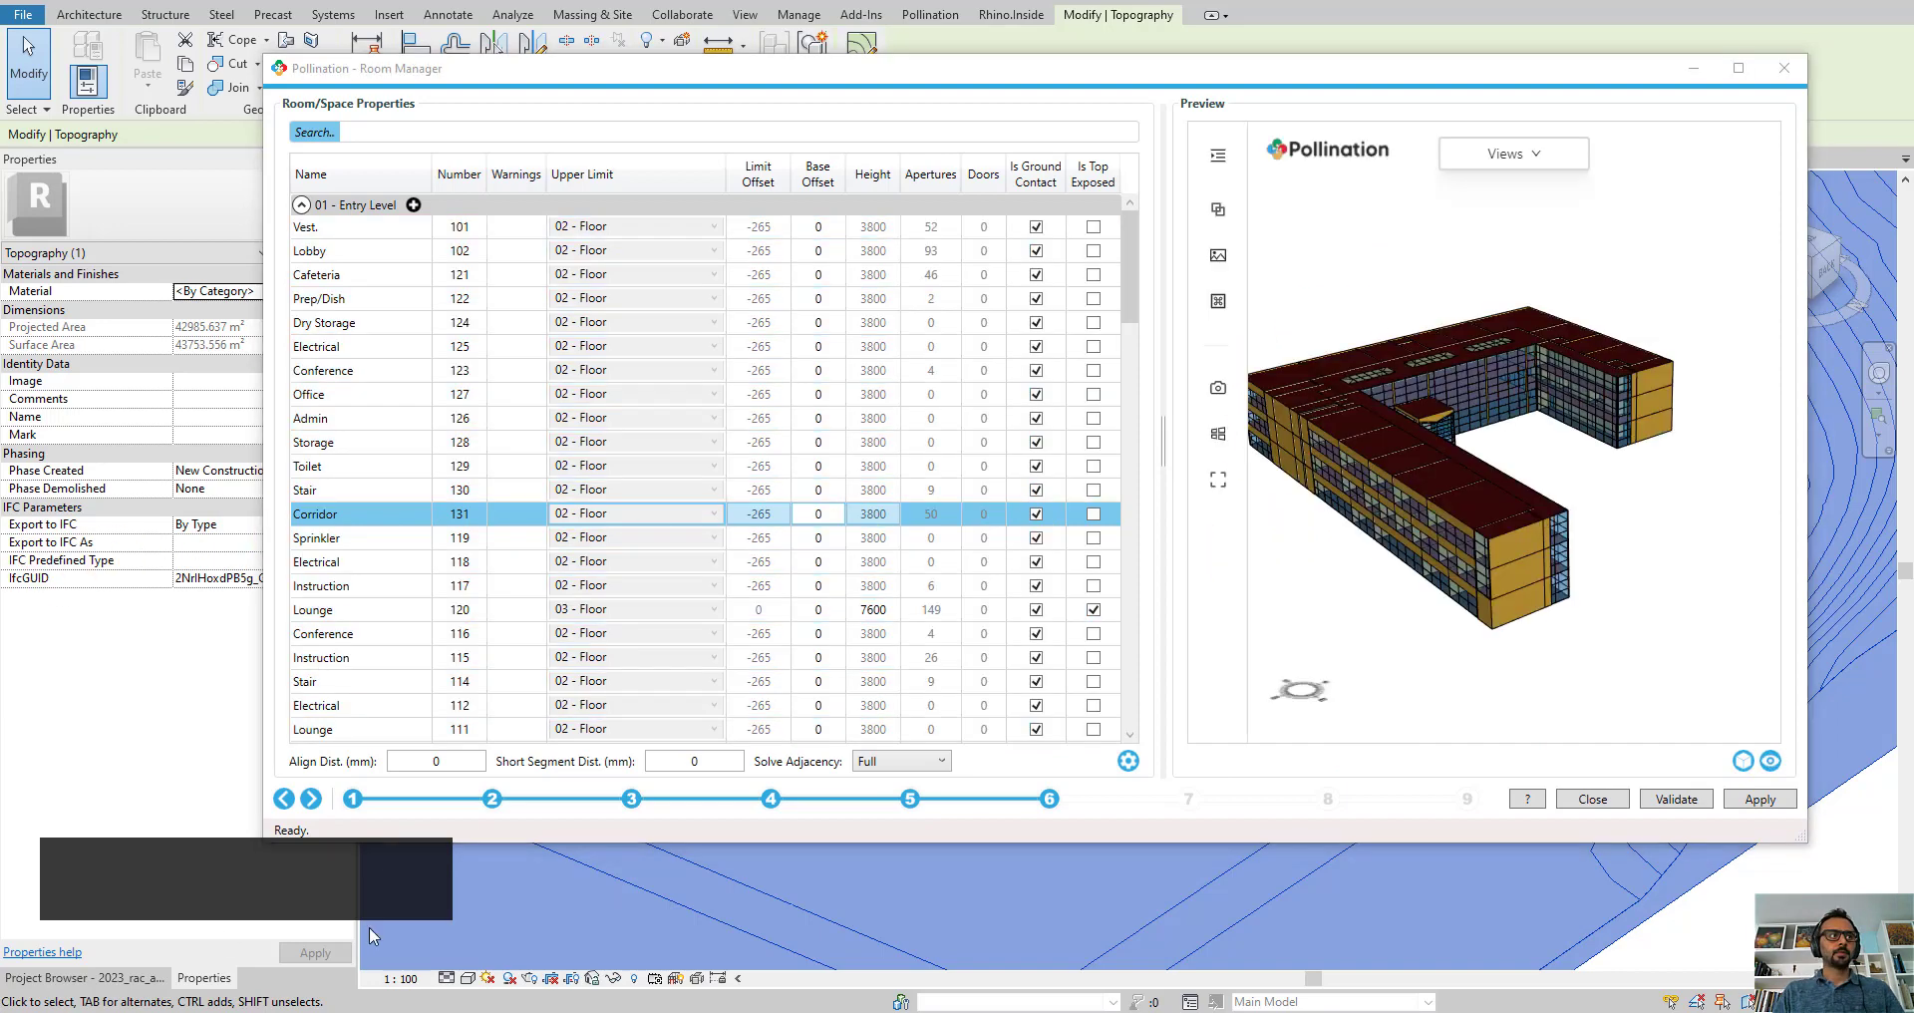
{"action": "left_click_drag", "start_coordinate": [1498, 518], "coordinate": [1418, 606]}
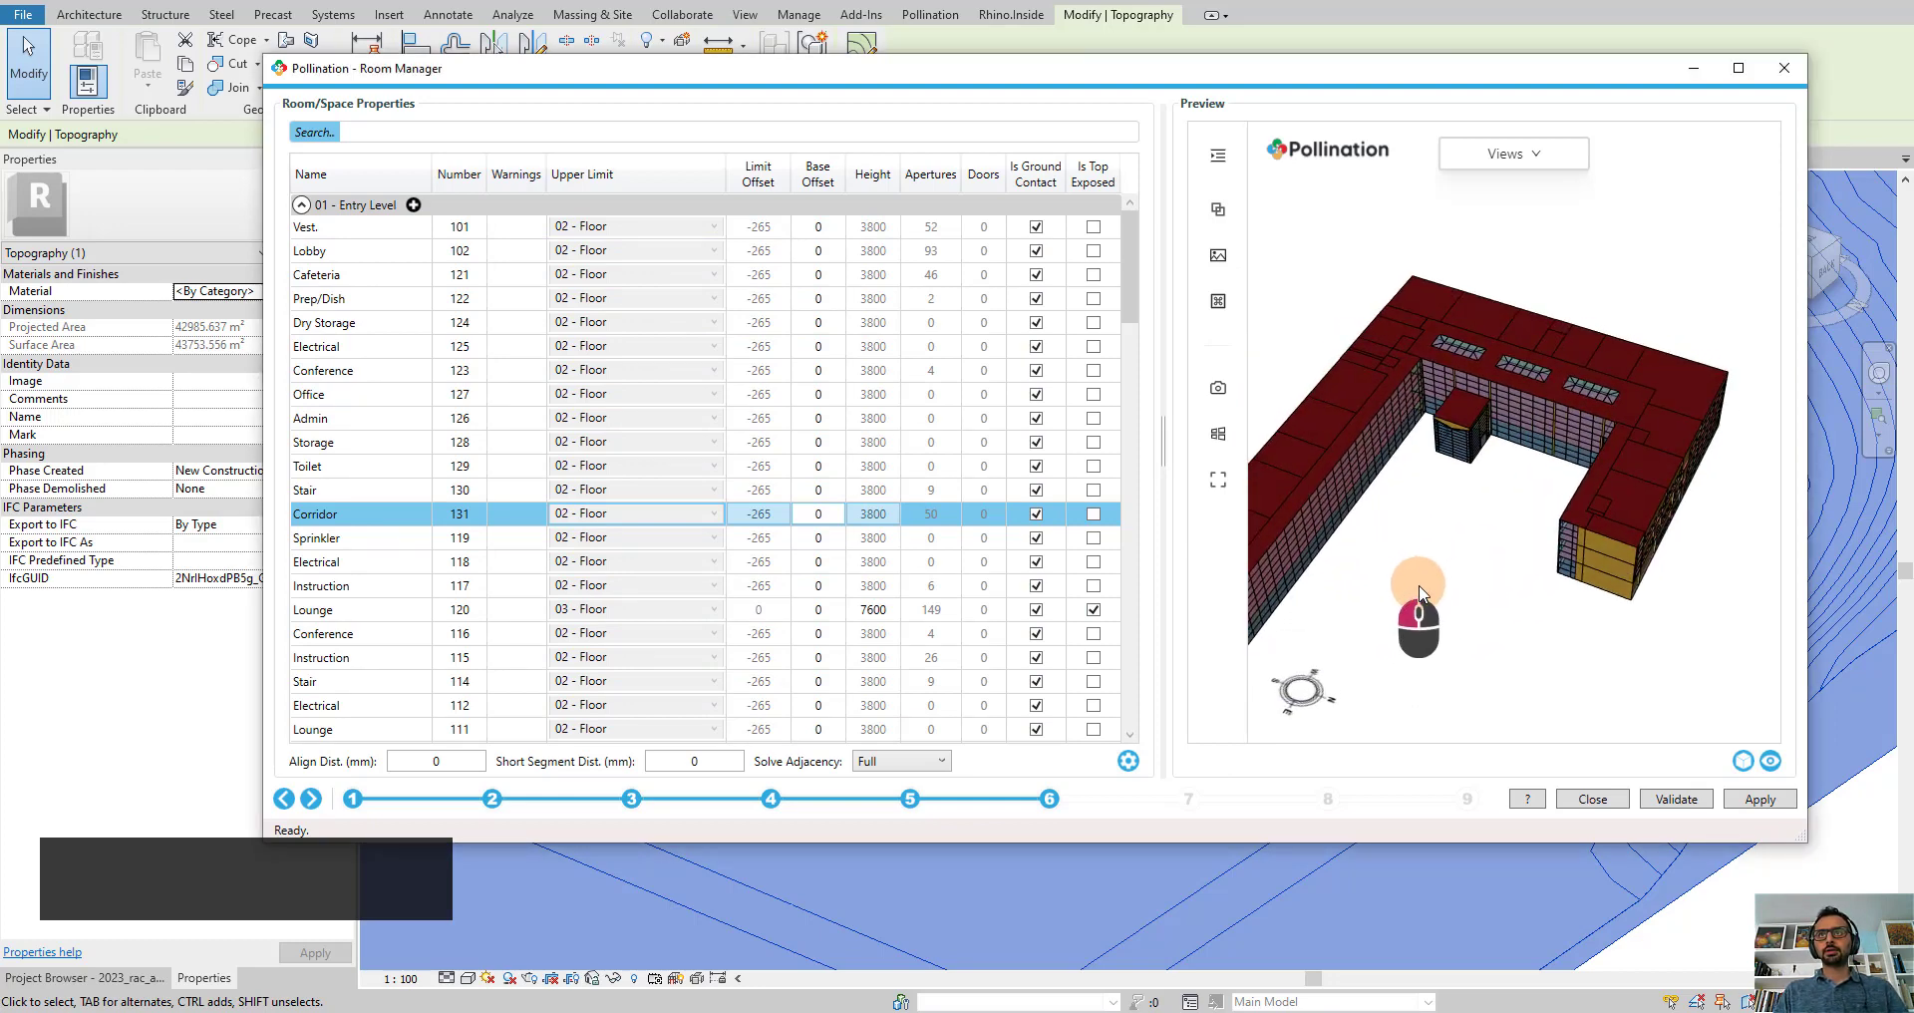
{"action": "left_click", "coordinate": [1738, 68]}
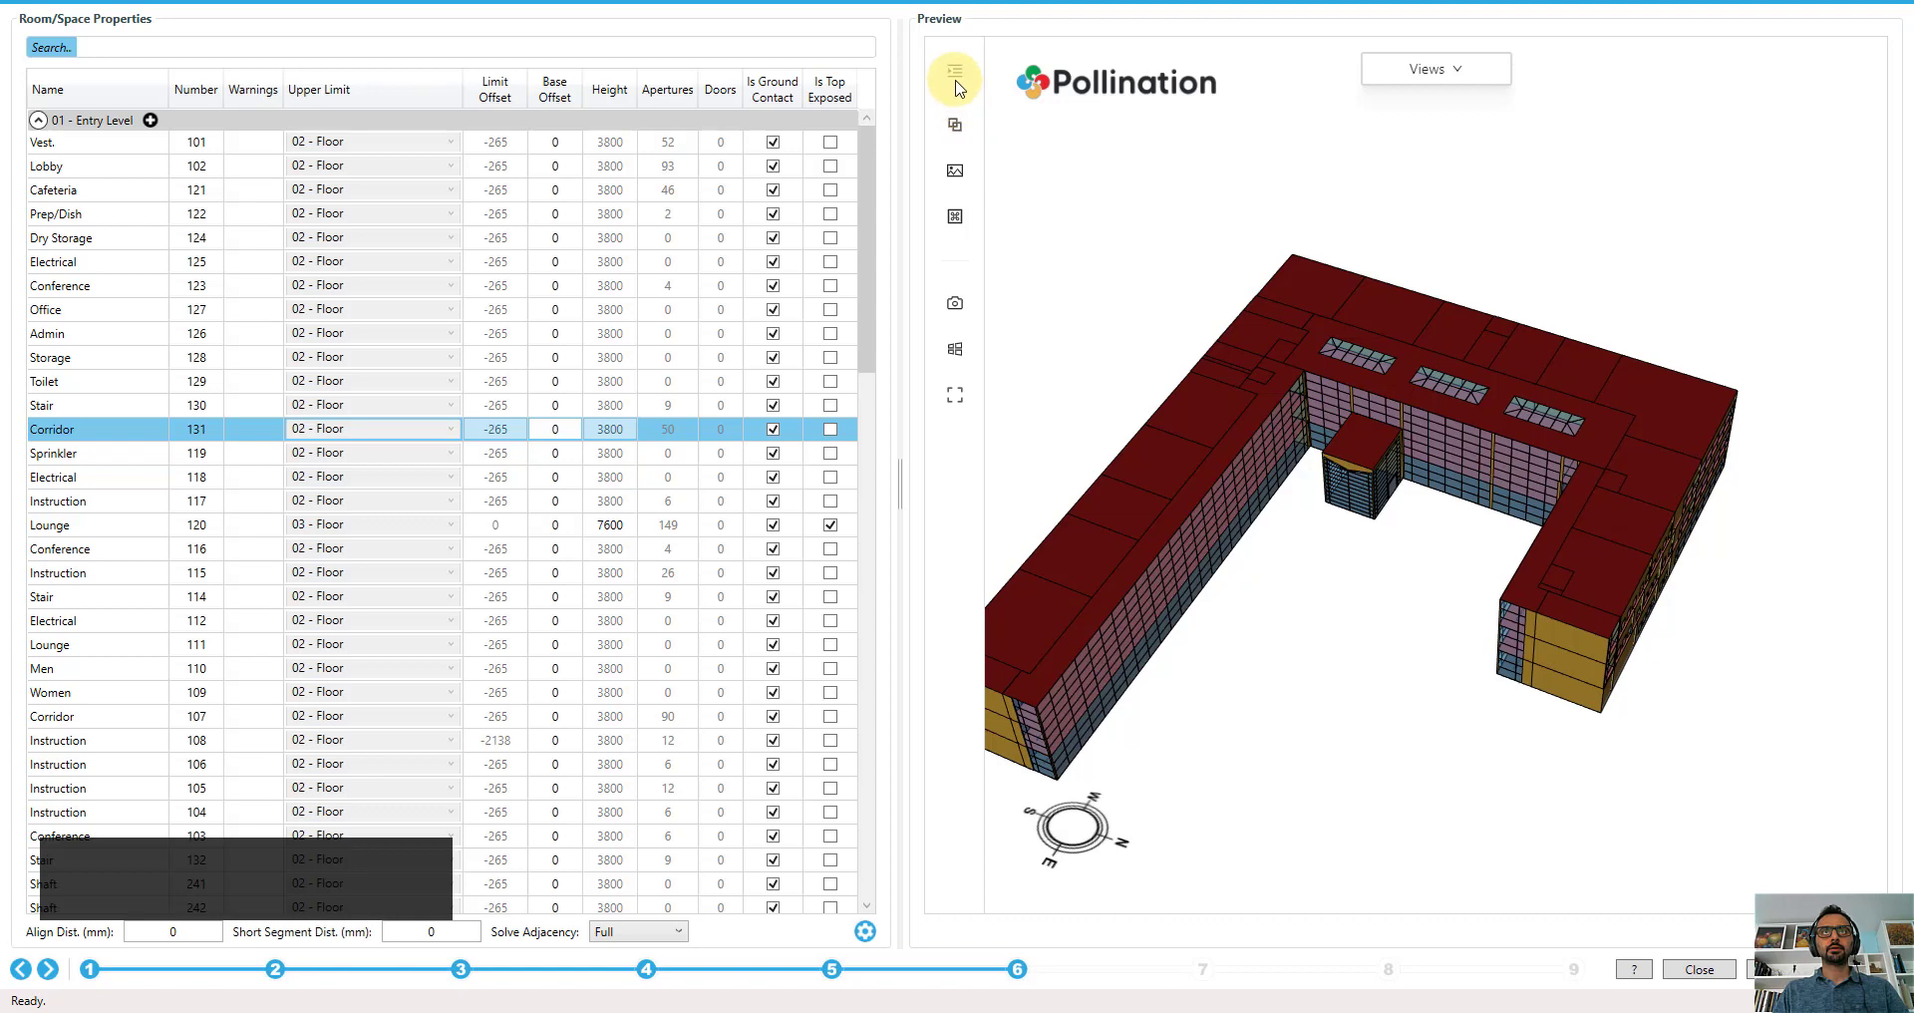
Step: Hide all preview model layers from Wall to Room Display Name except Interior Wall
{"action": "left_click", "coordinate": [955, 74]}
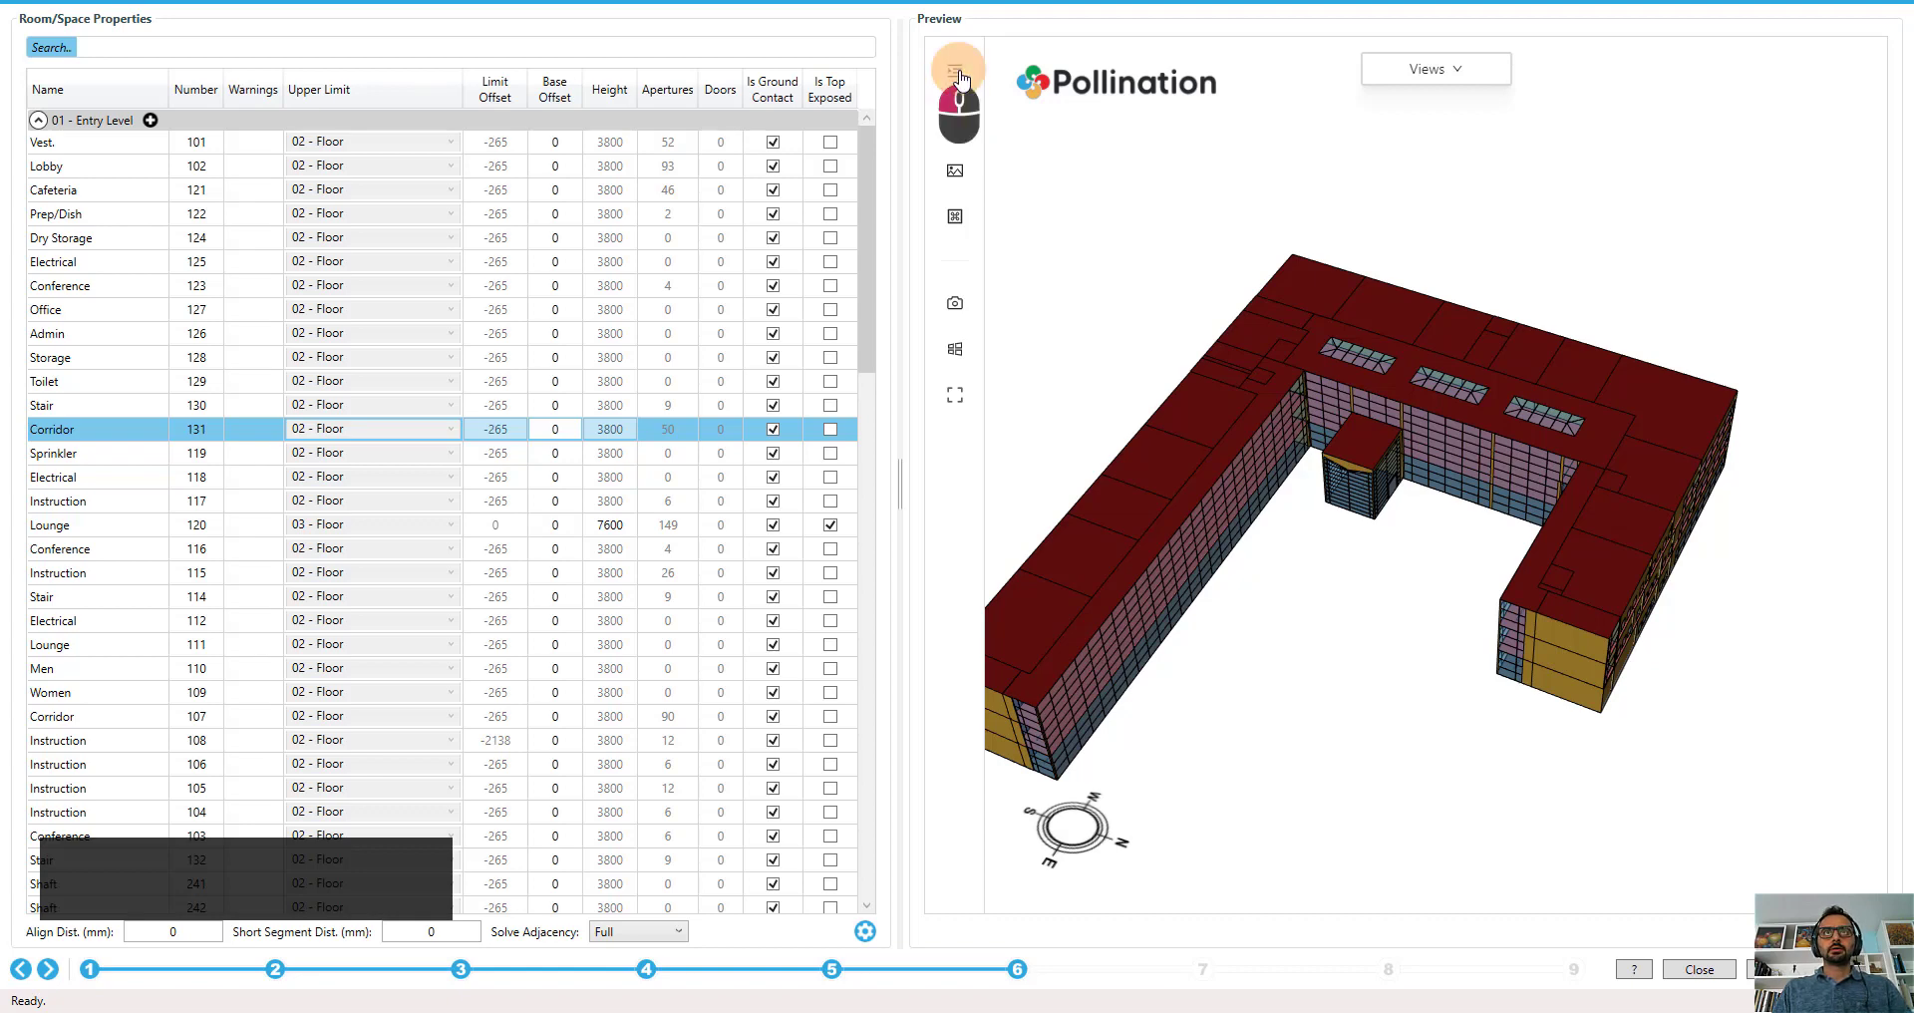
{"action": "left_click", "coordinate": [962, 147]}
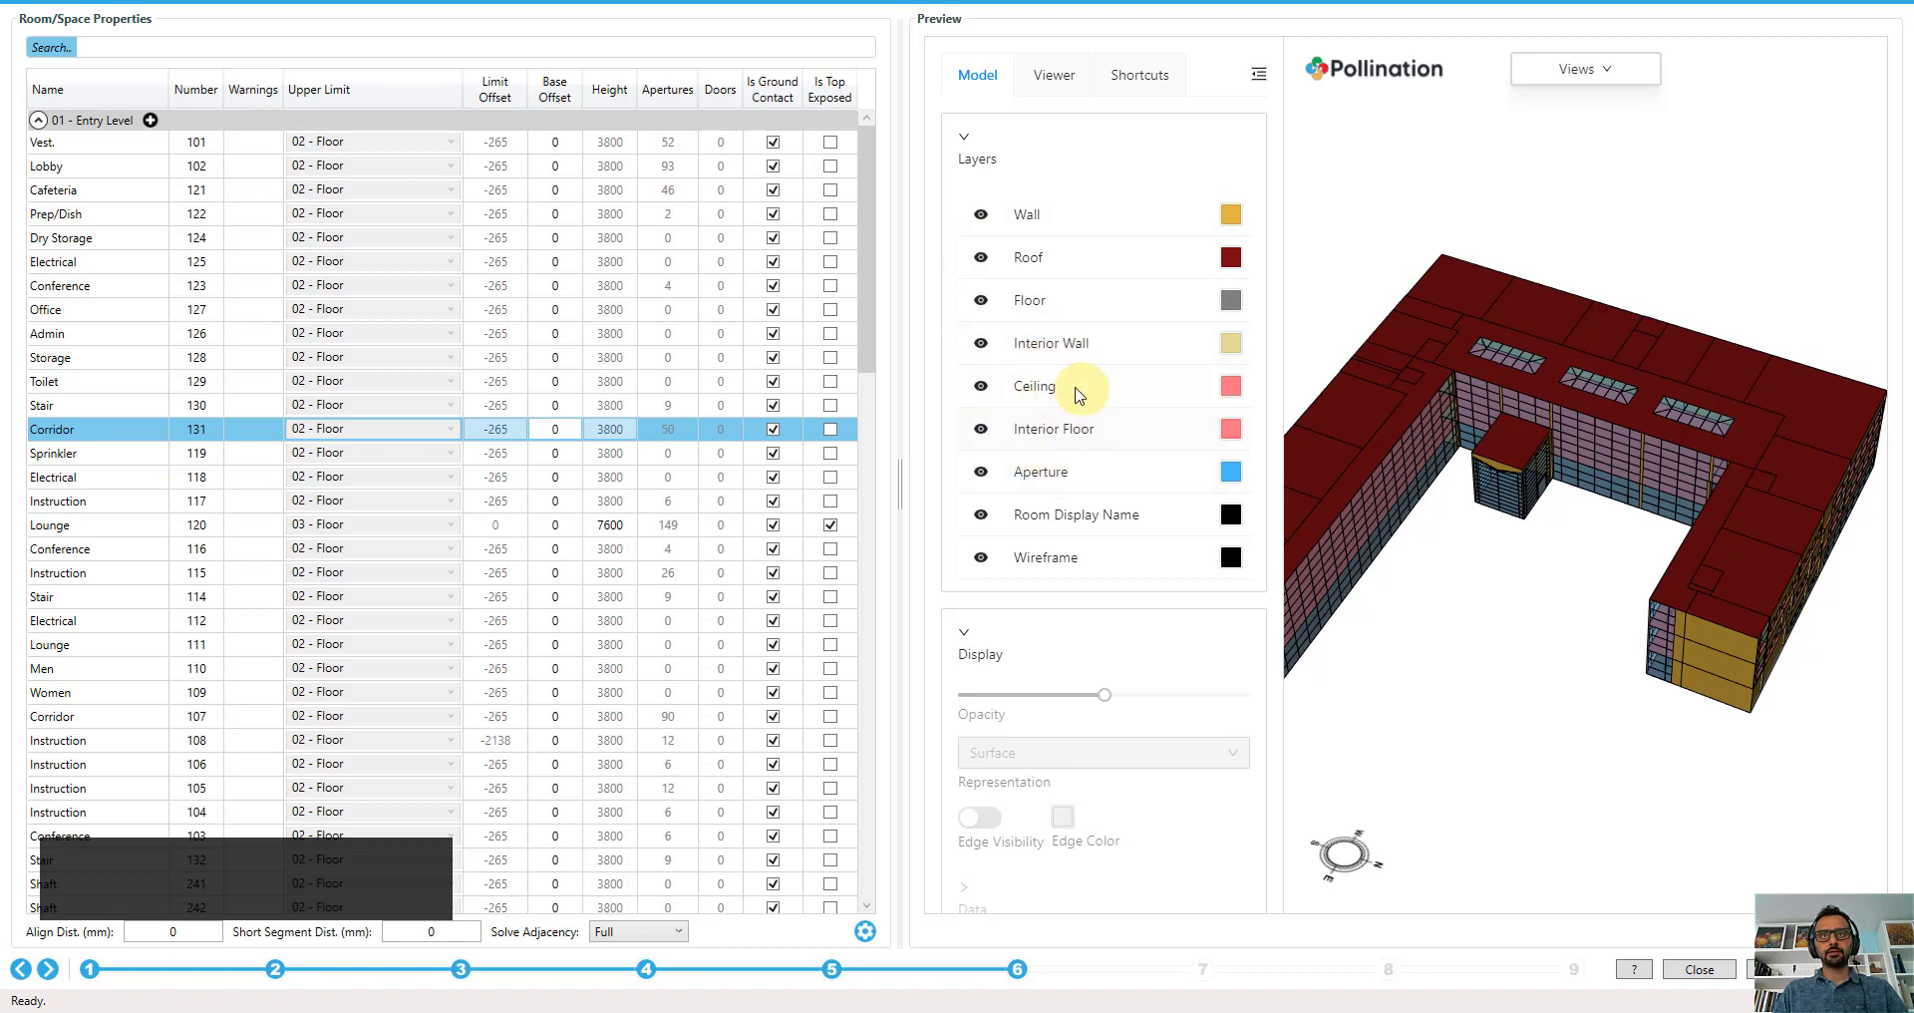
{"action": "left_click", "coordinate": [1059, 211]}
{"action": "left_click", "coordinate": [1069, 514], "text": "shift"}
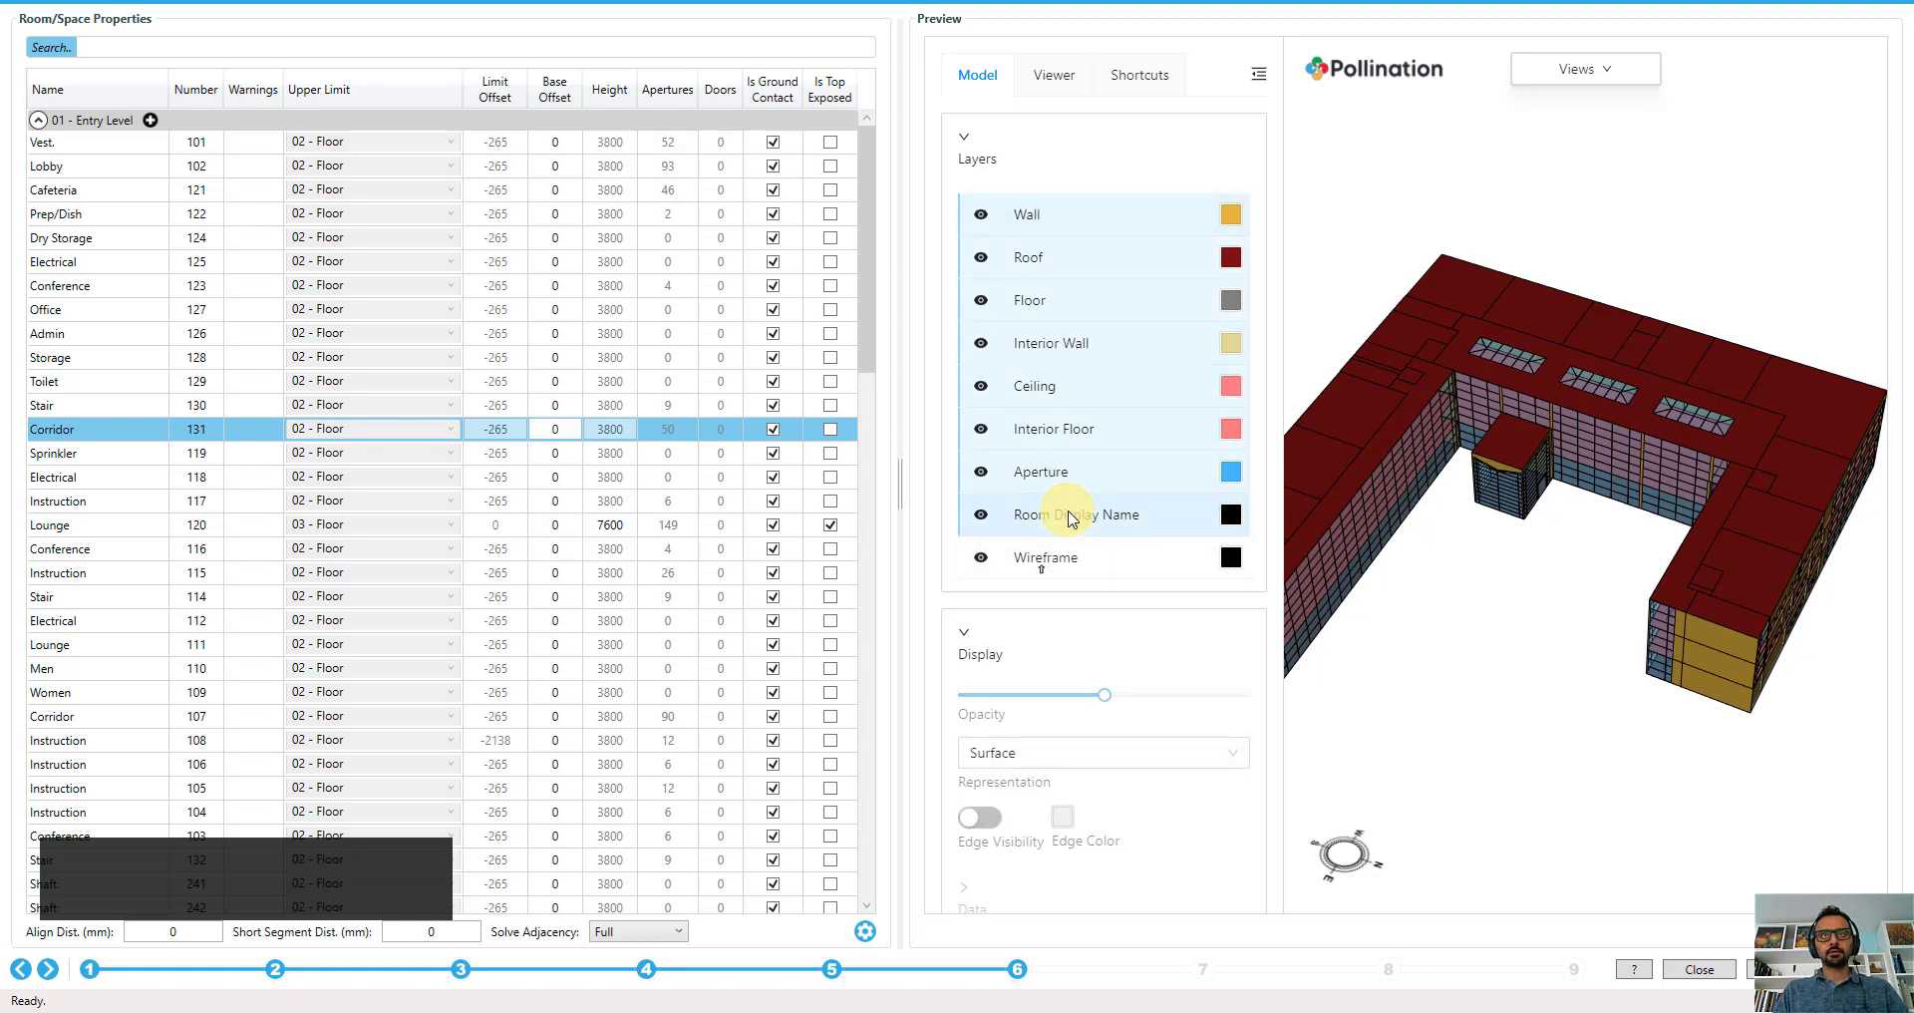
{"action": "left_click", "coordinate": [1089, 351], "text": "ctrl"}
{"action": "left_click", "coordinate": [980, 389]}
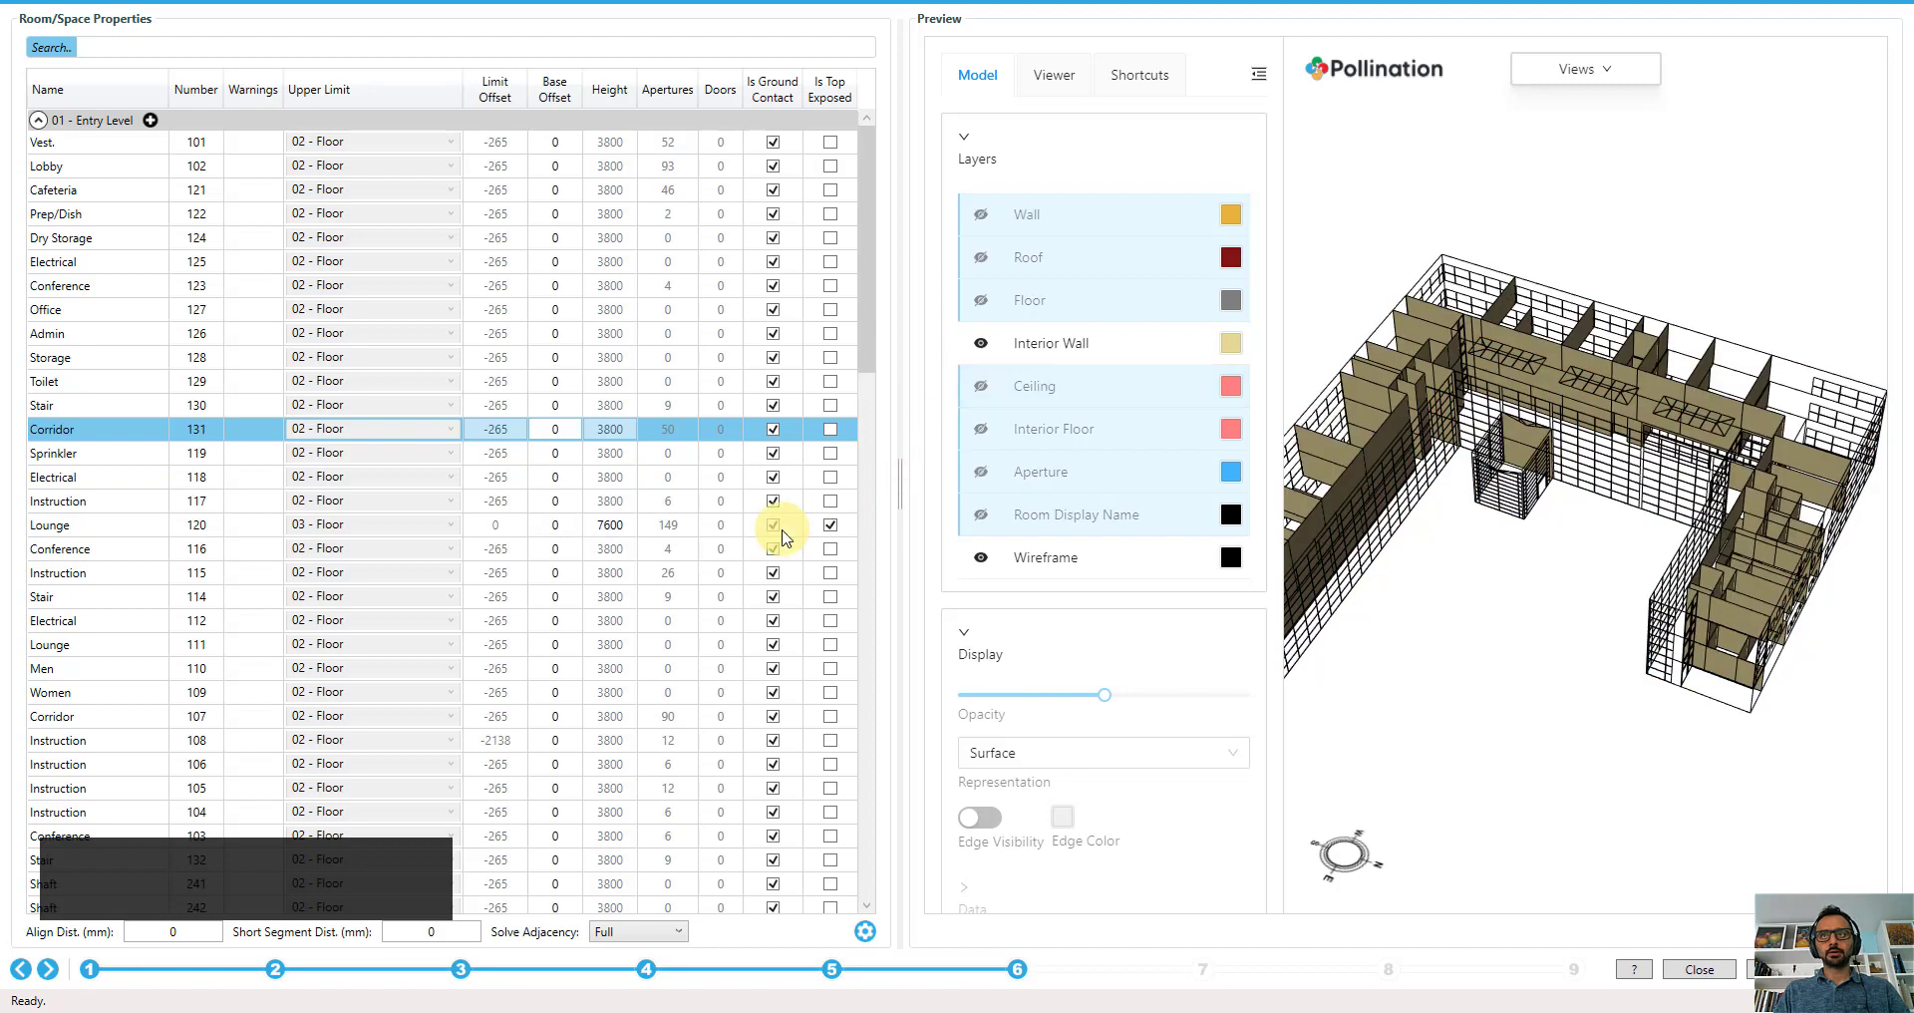
Step: Orbit and zoom the wireframe preview to inspect the interior walls
{"action": "left_click_drag", "start_coordinate": [1605, 469], "coordinate": [1530, 465]}
{"action": "left_click_drag", "start_coordinate": [1706, 605], "coordinate": [1337, 607]}
{"action": "scroll", "coordinate": [1729, 694], "scroll_direction": "up", "scroll_amount": 3}
{"action": "scroll", "coordinate": [1674, 535], "scroll_direction": "up", "scroll_amount": 3}
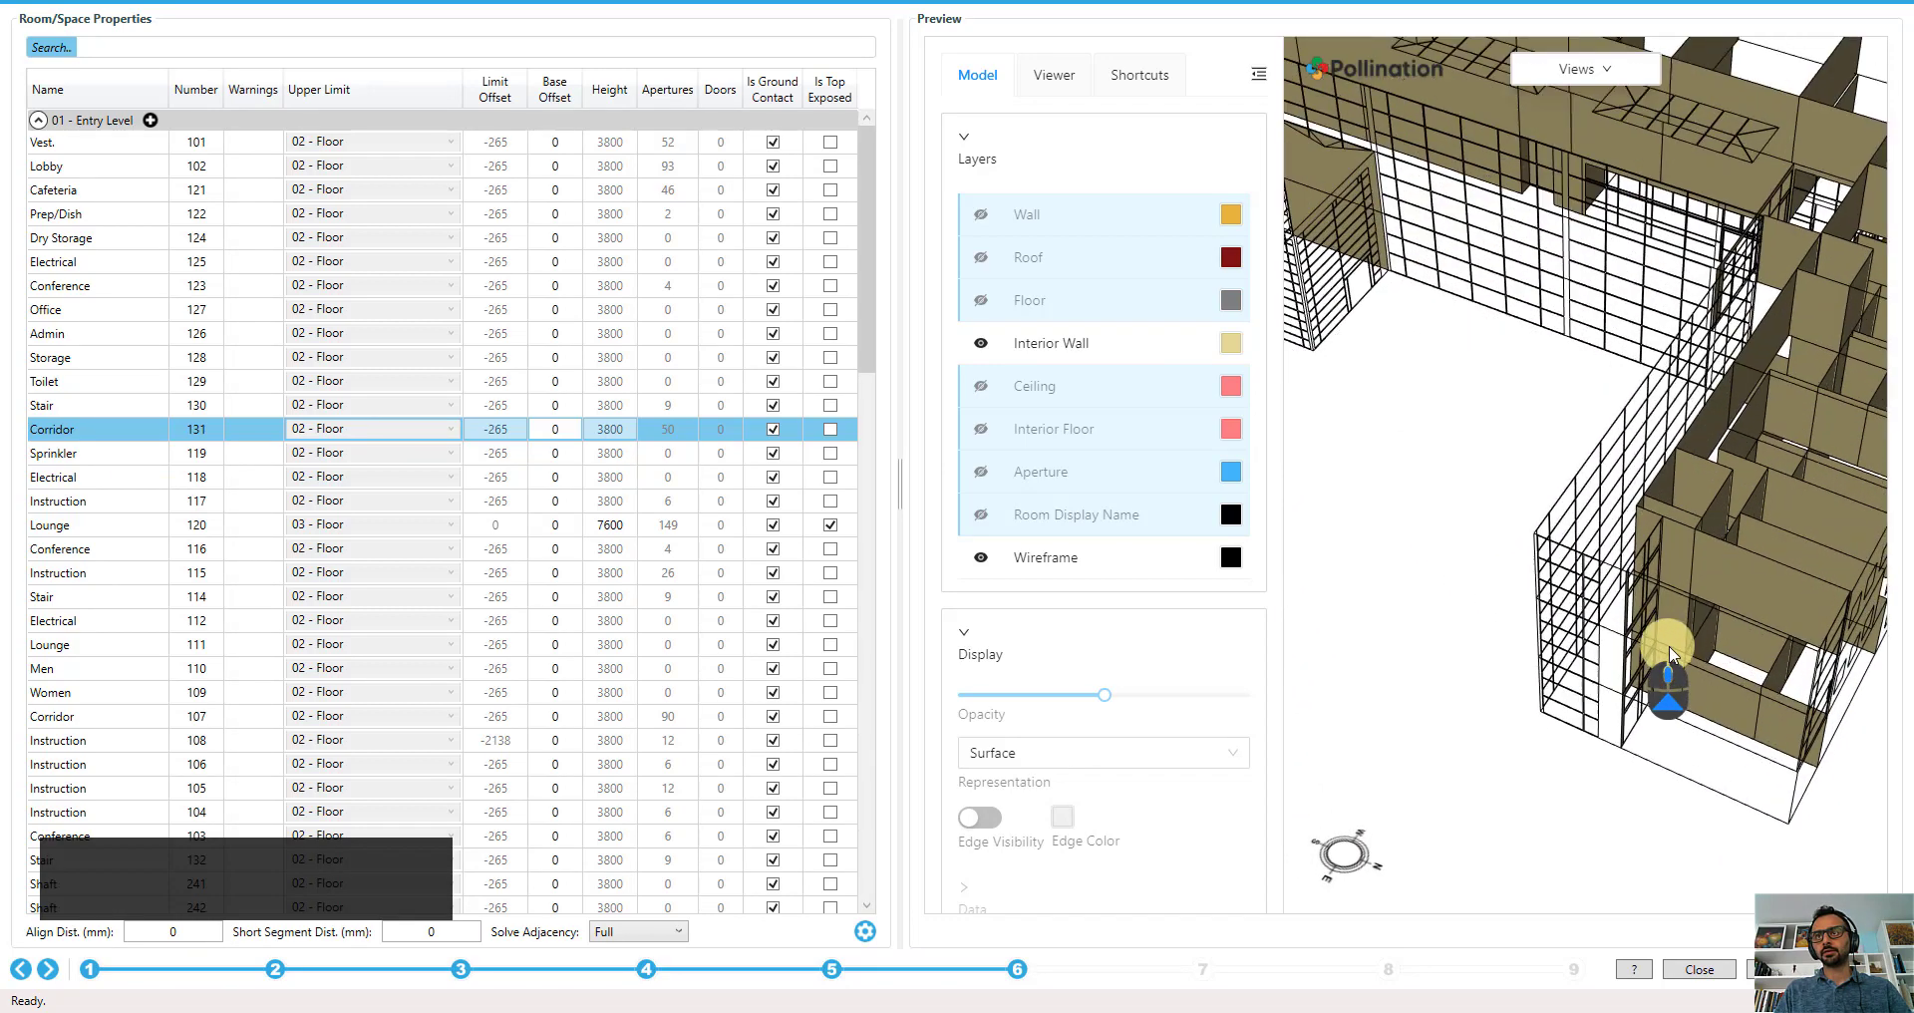
{"action": "scroll", "coordinate": [1588, 641], "scroll_direction": "up", "scroll_amount": 3}
{"action": "scroll", "coordinate": [1422, 804], "scroll_direction": "up", "scroll_amount": 2}
{"action": "scroll", "coordinate": [1403, 894], "scroll_direction": "up", "scroll_amount": 2}
{"action": "scroll", "coordinate": [1402, 894], "scroll_direction": "down", "scroll_amount": 2}
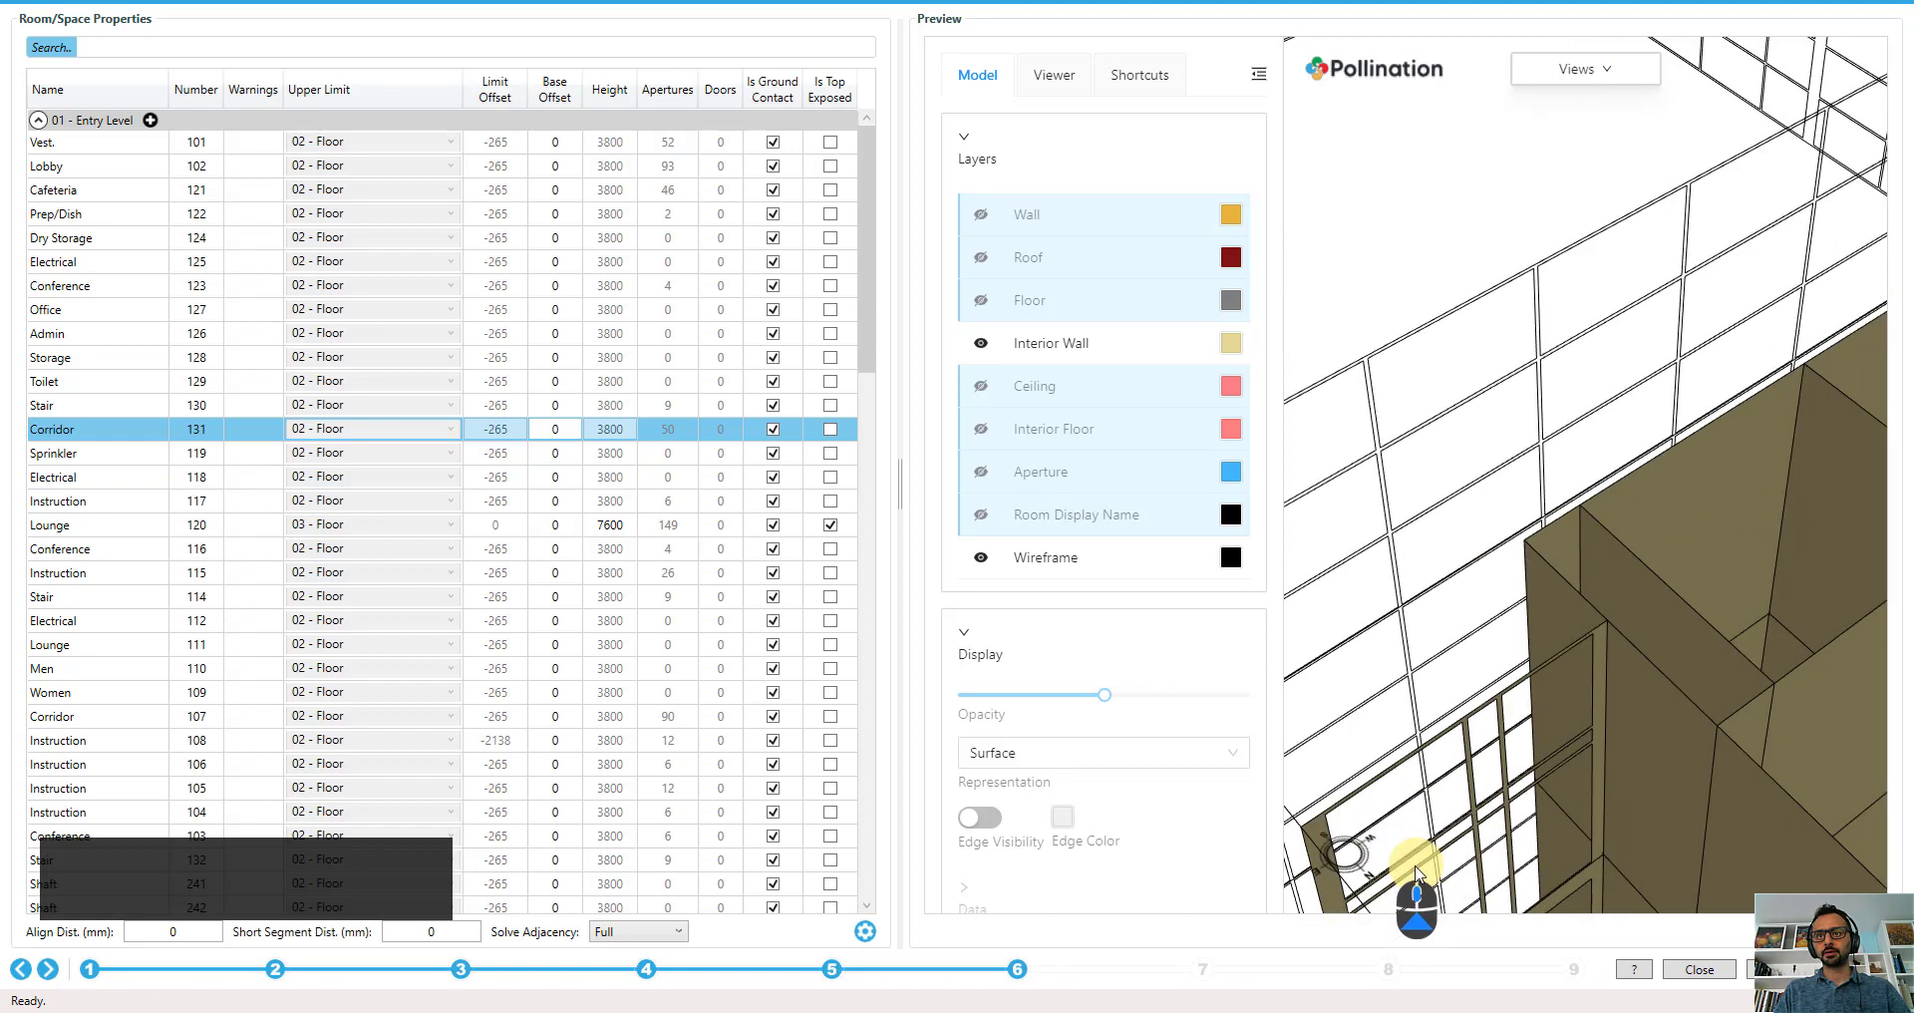
{"action": "scroll", "coordinate": [1569, 461], "scroll_direction": "down", "scroll_amount": 3}
{"action": "scroll", "coordinate": [1570, 461], "scroll_direction": "down", "scroll_amount": 3}
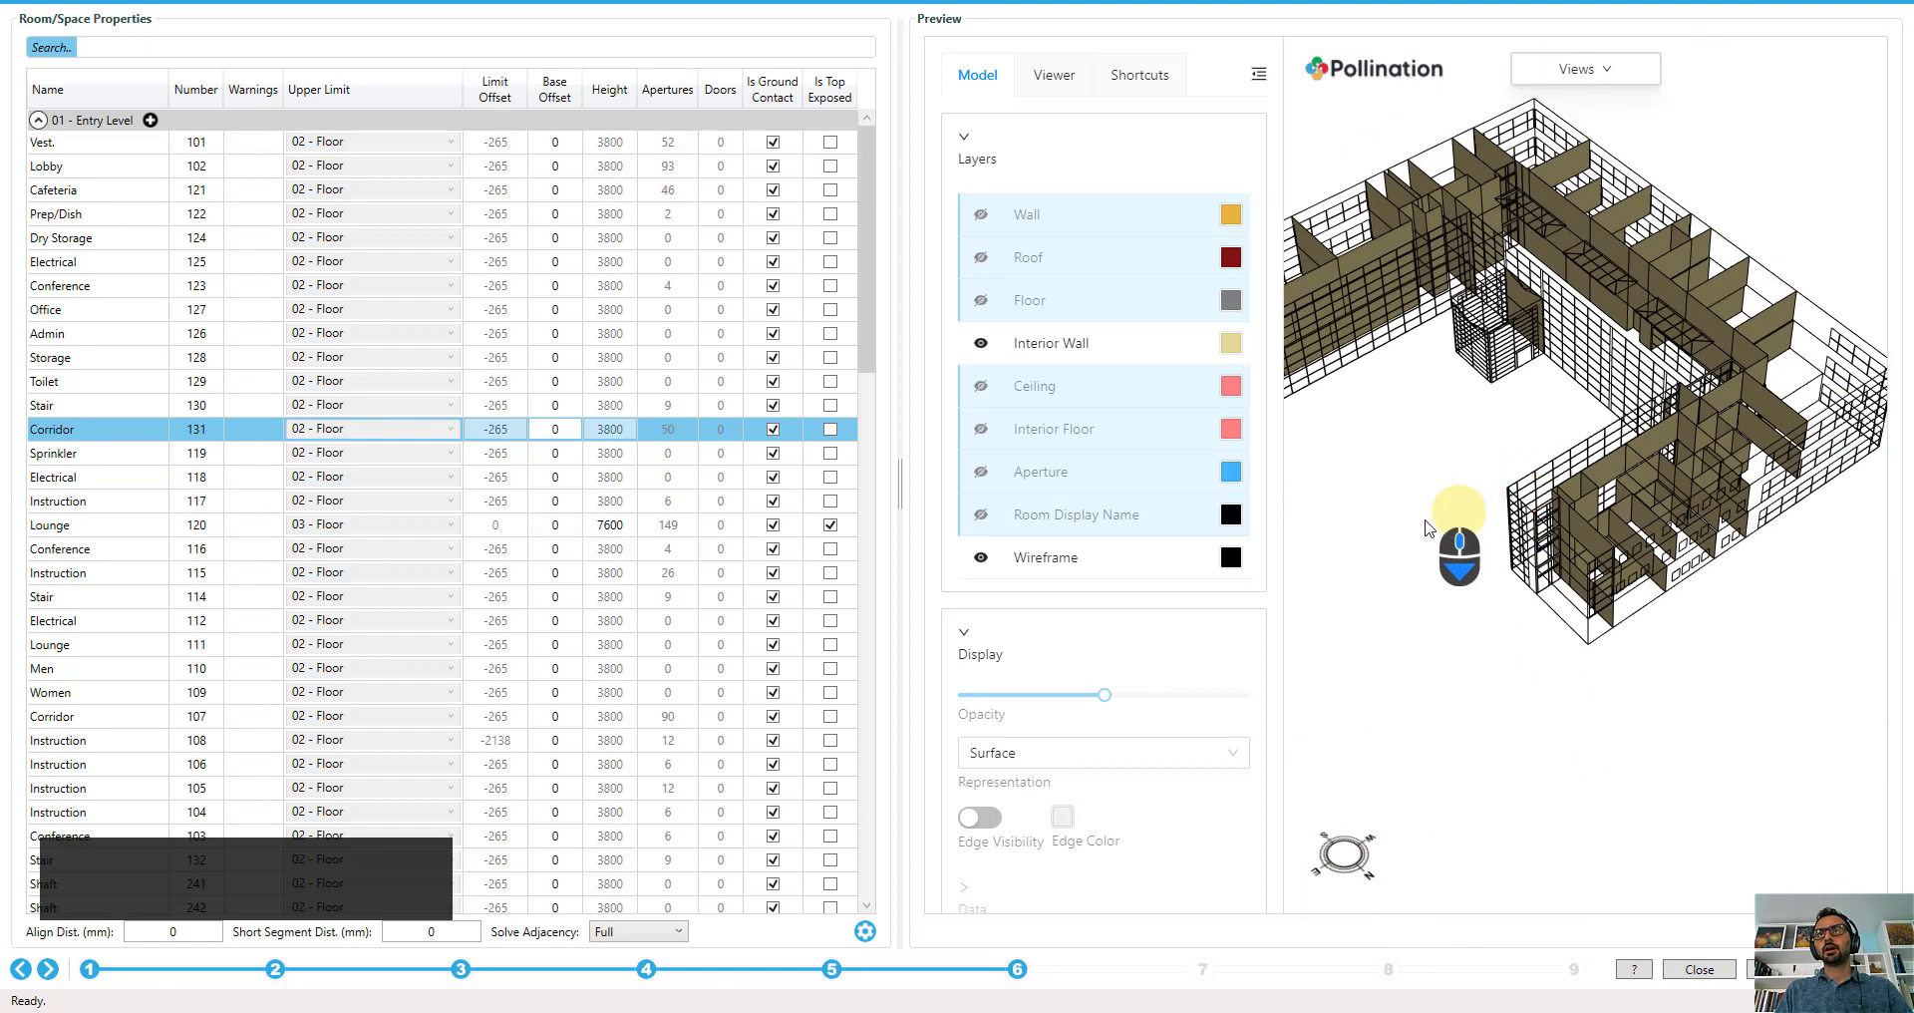
{"action": "scroll", "coordinate": [1475, 535], "scroll_direction": "down", "scroll_amount": 2}
{"action": "scroll", "coordinate": [1637, 588], "scroll_direction": "down", "scroll_amount": 2}
{"action": "scroll", "coordinate": [1636, 588], "scroll_direction": "down", "scroll_amount": 3}
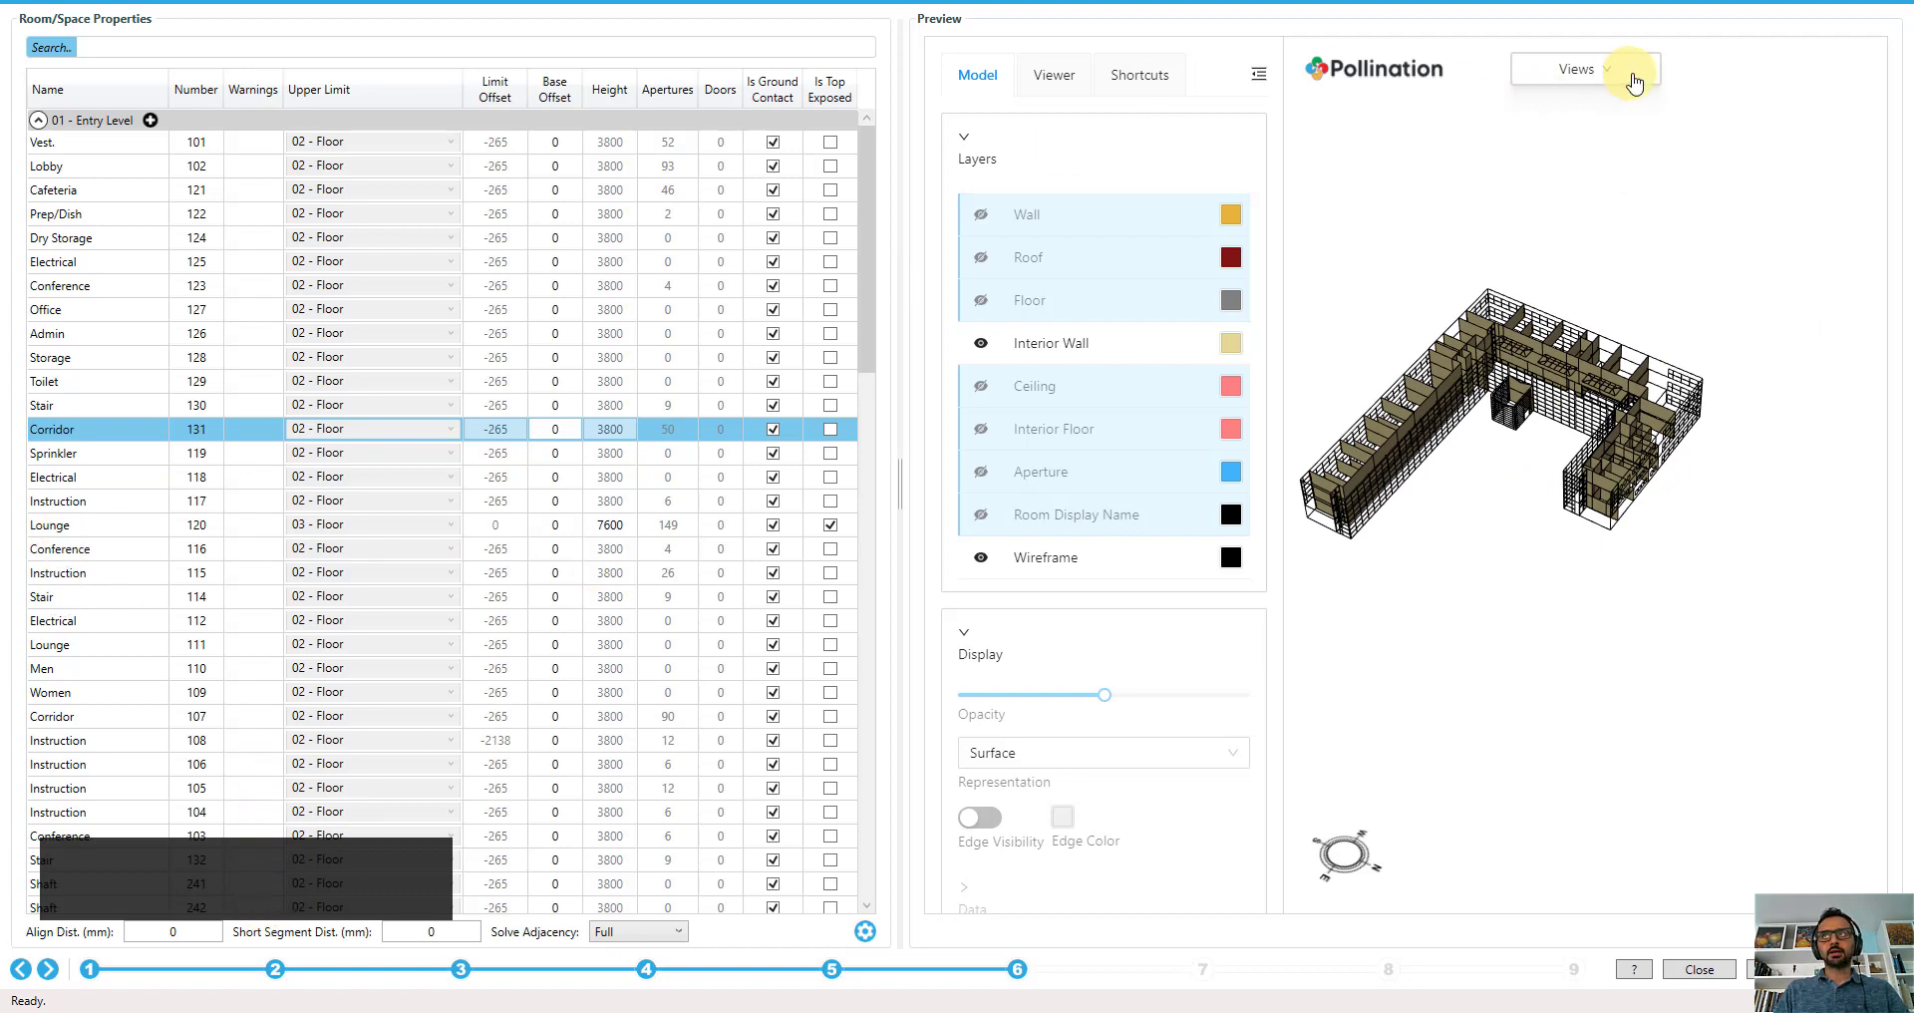
Step: Restore the Room Manager to its smaller size and select every room in the list
{"action": "left_click", "coordinate": [1842, 8]}
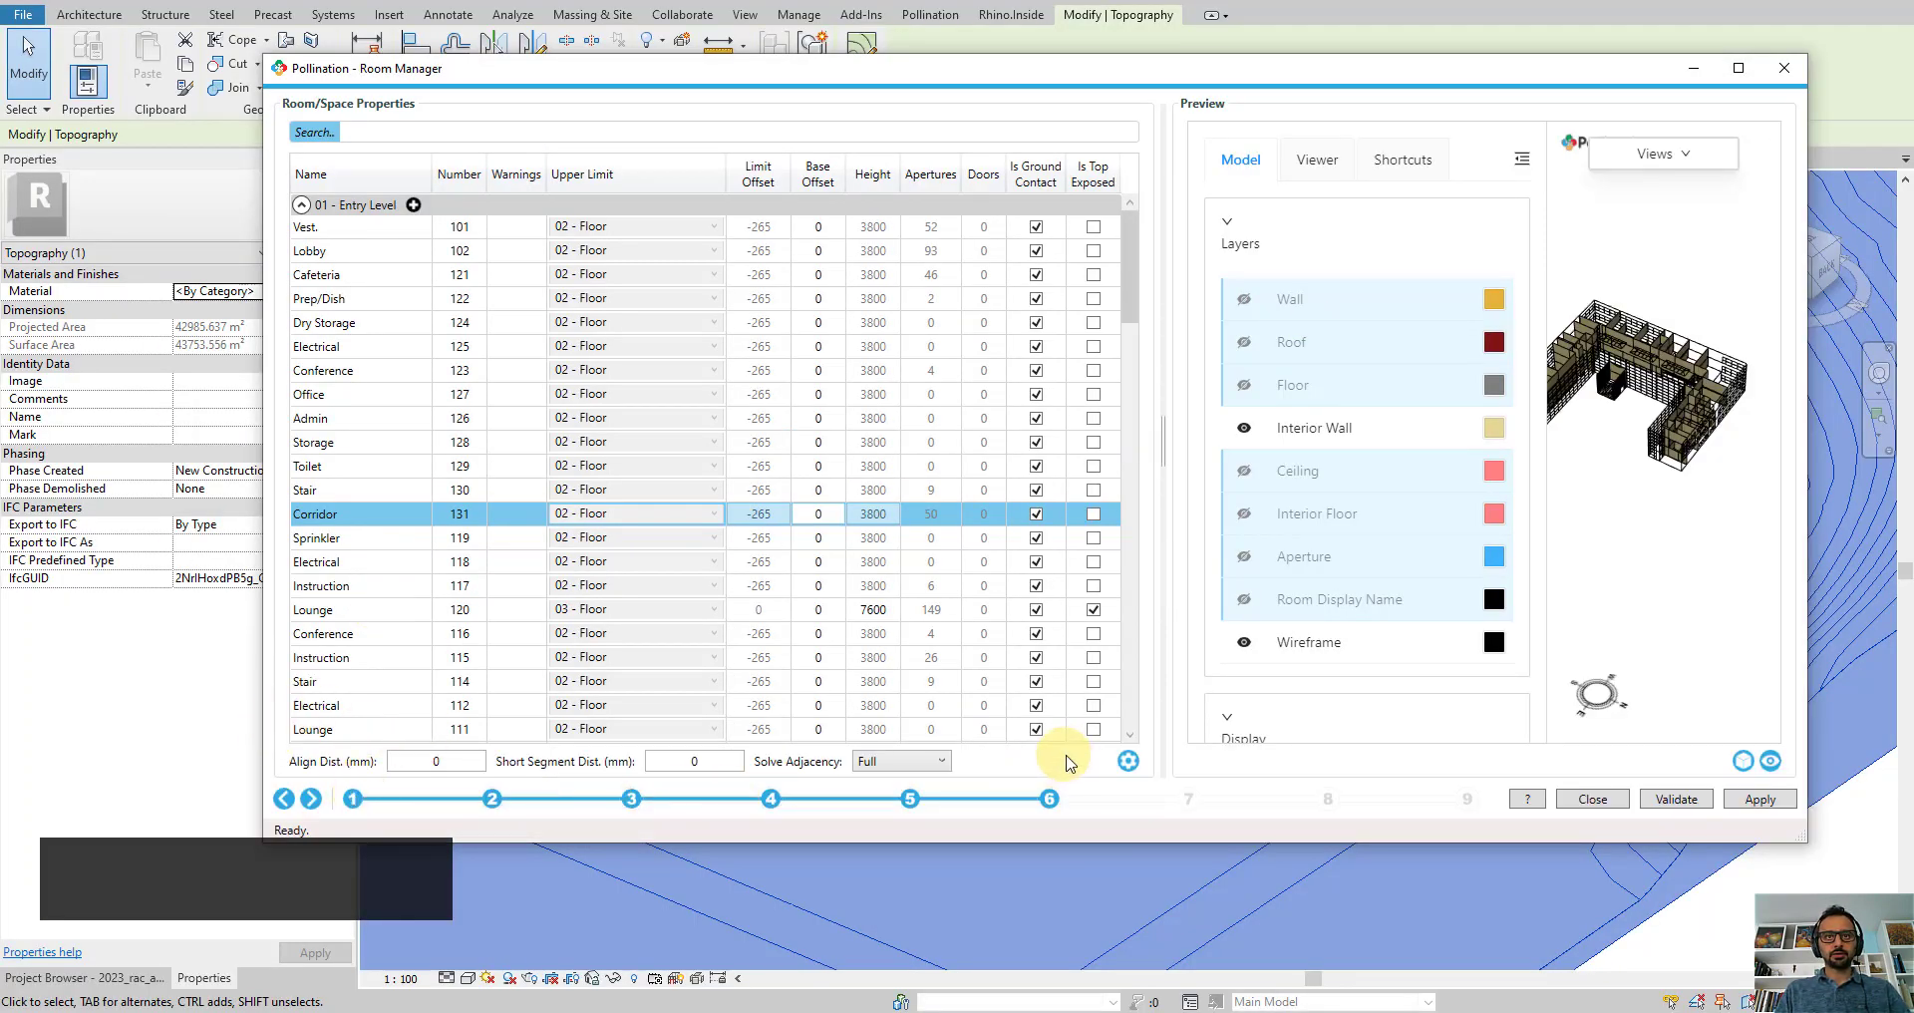
{"action": "left_click", "coordinate": [1127, 760]}
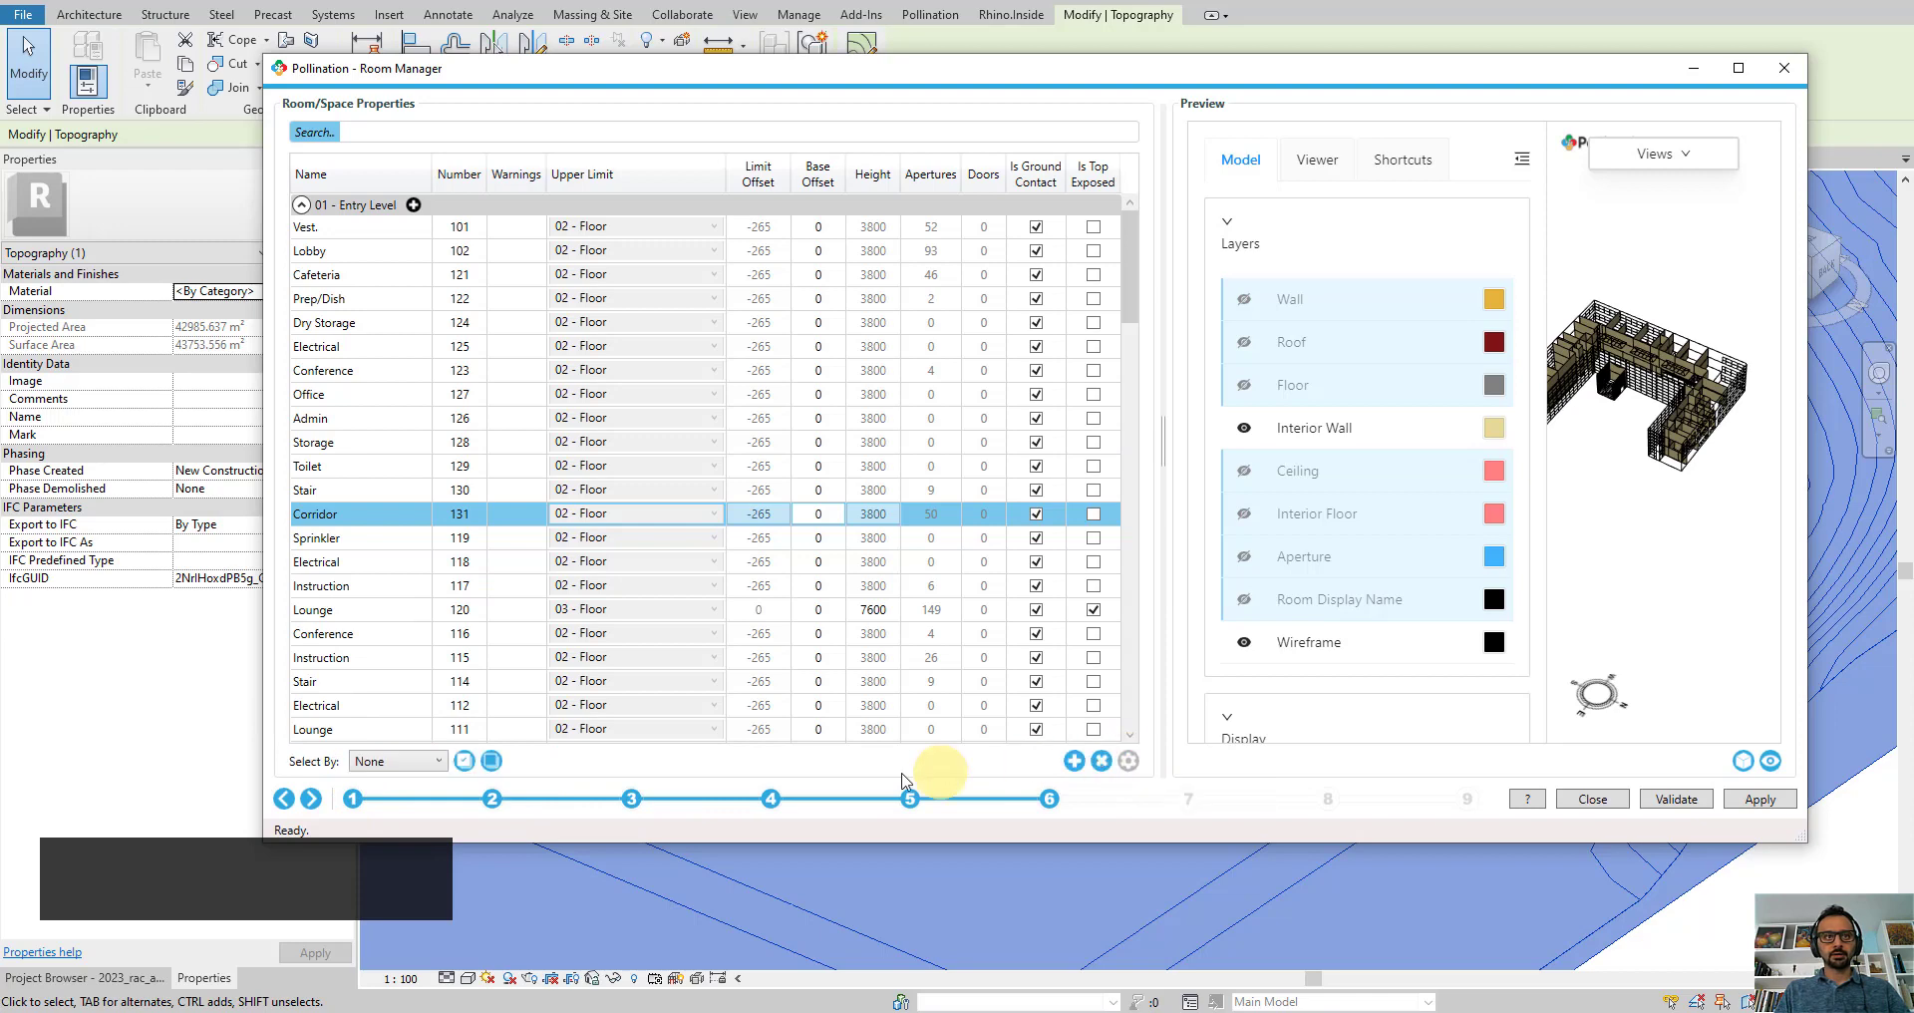
{"action": "left_click", "coordinate": [463, 761]}
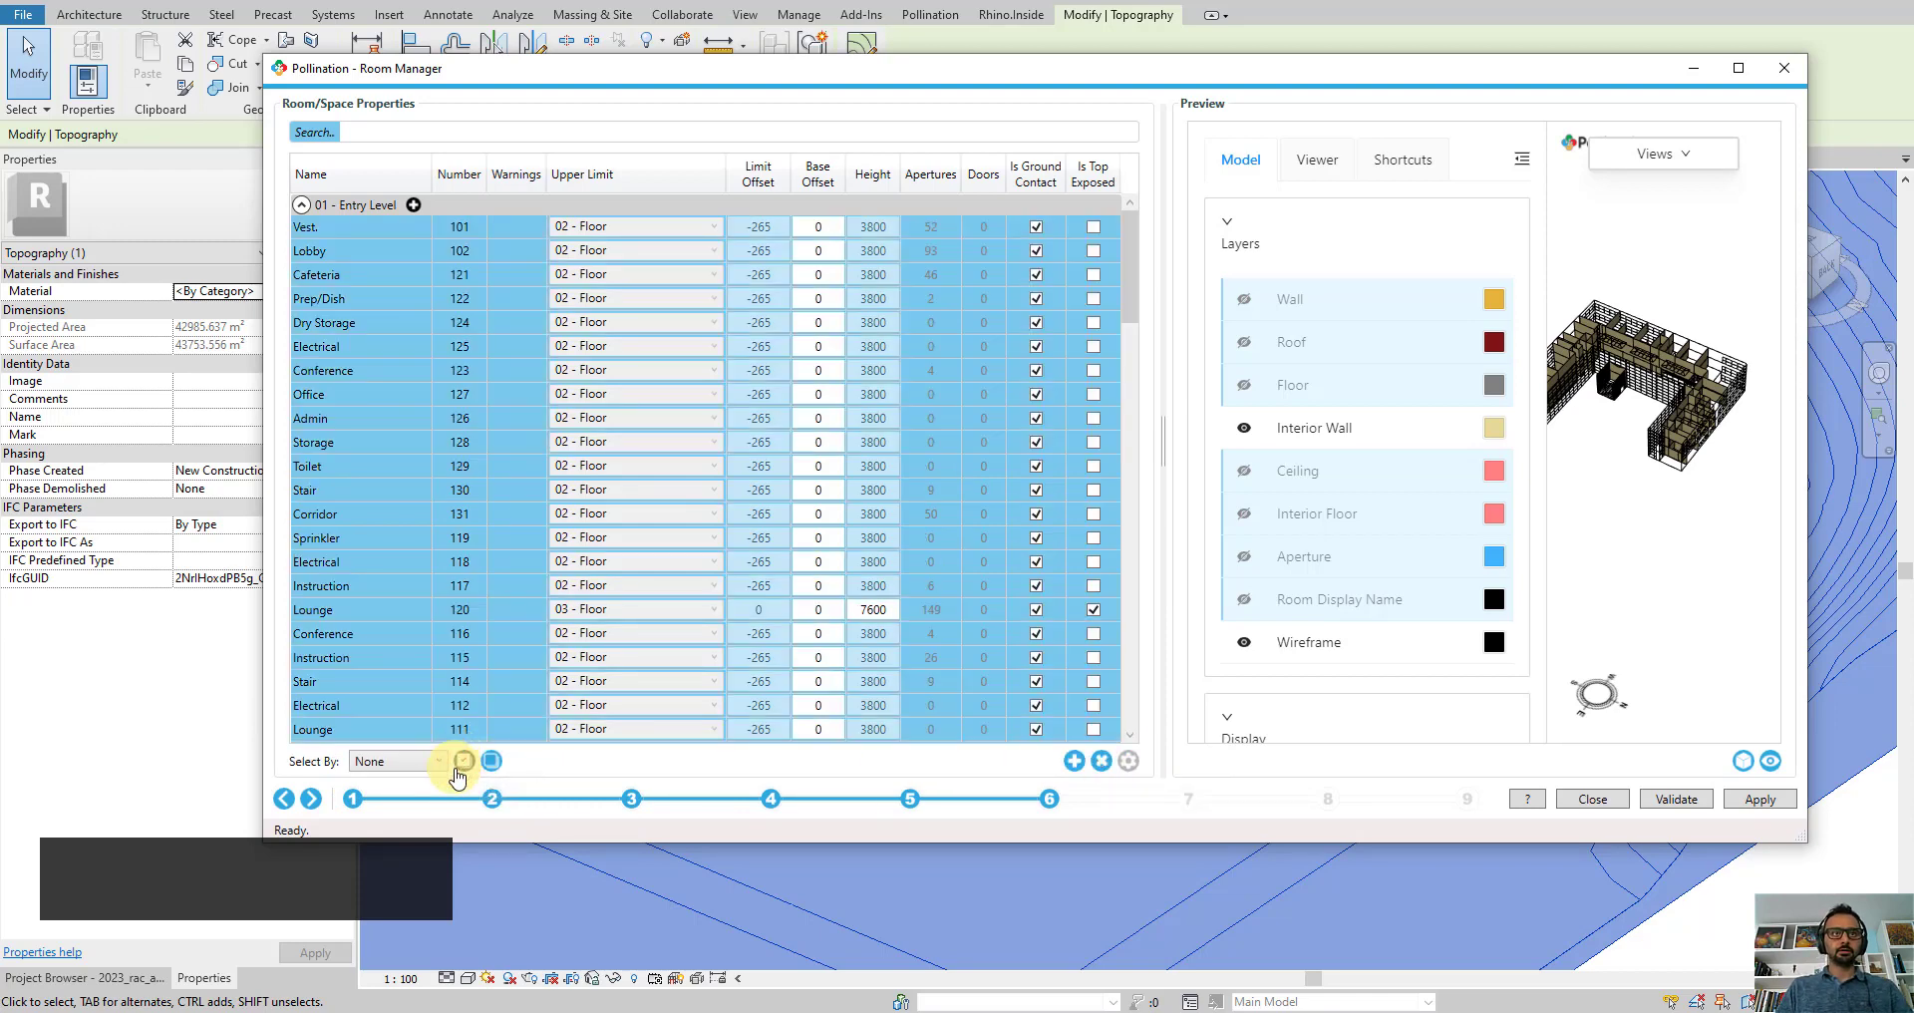
Step: Select all Metal Sunscreen context shades, inspect them in the 3D preview, then go to Sensor Grid Selection
{"action": "left_click", "coordinate": [312, 800]}
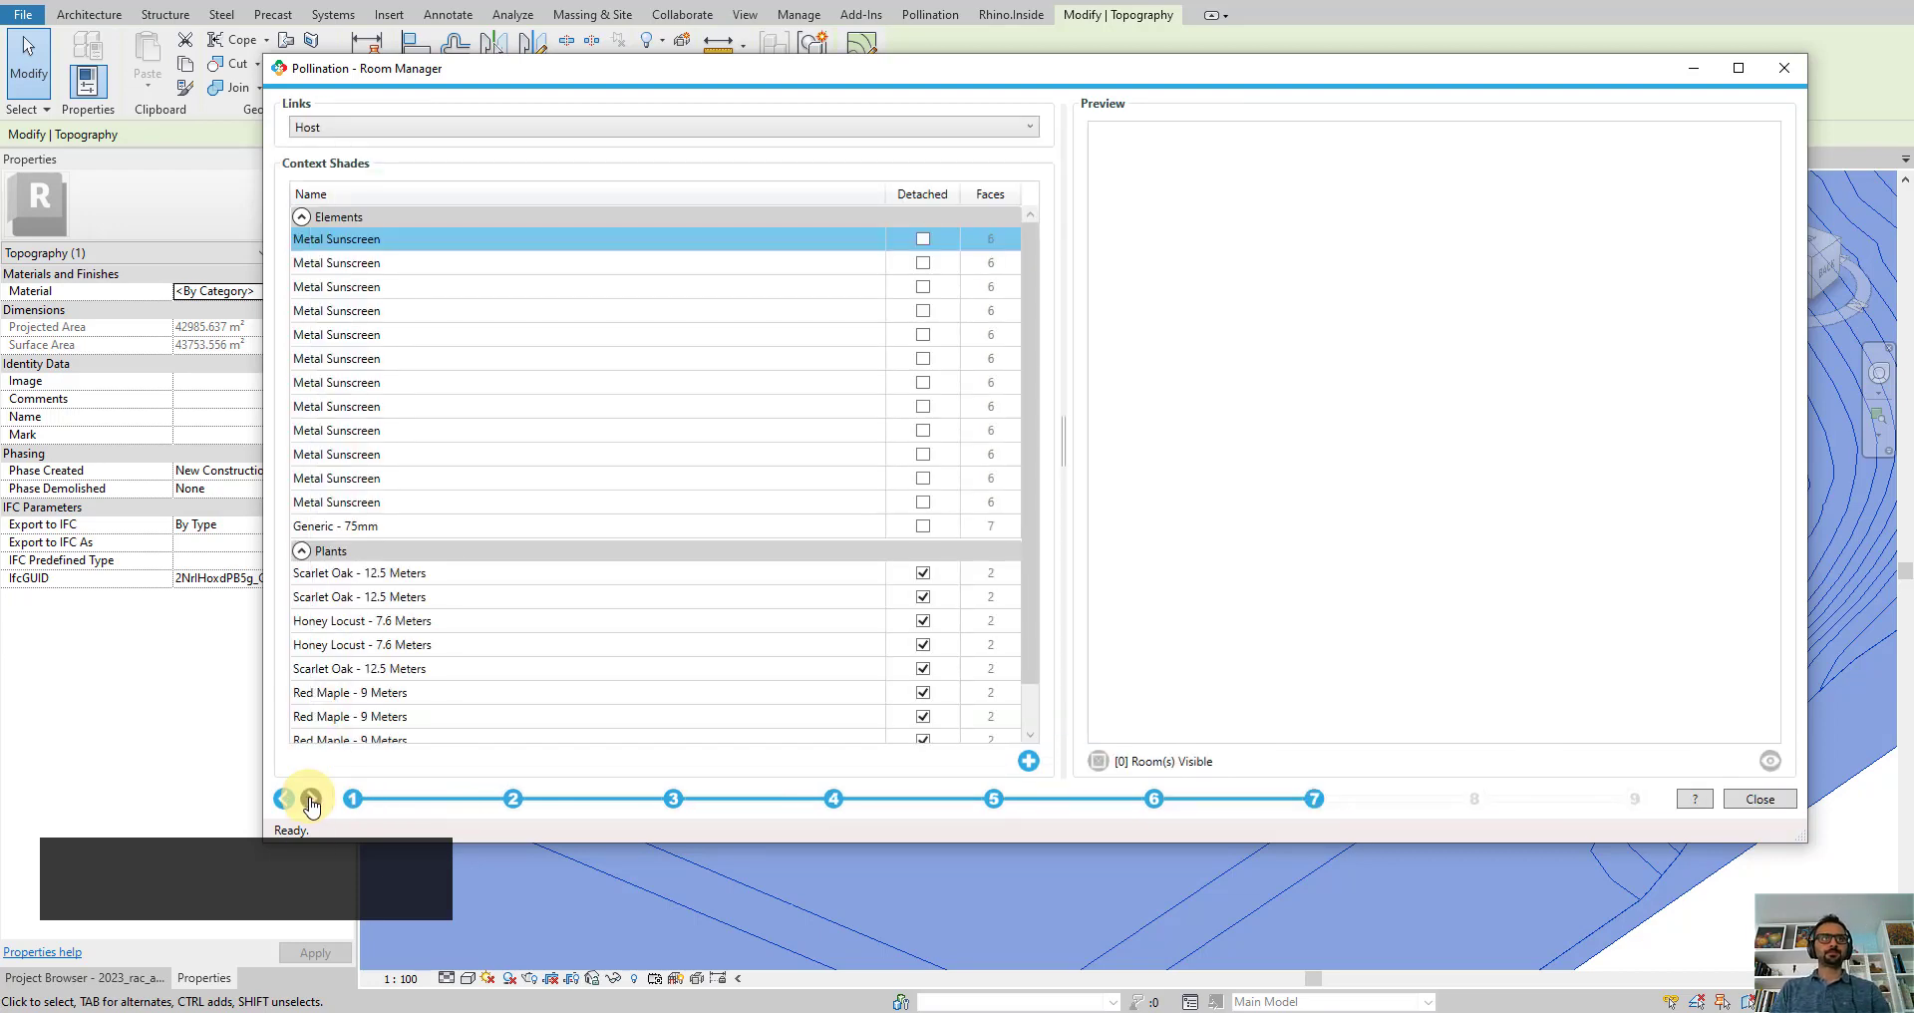
{"action": "left_click", "coordinate": [505, 456]}
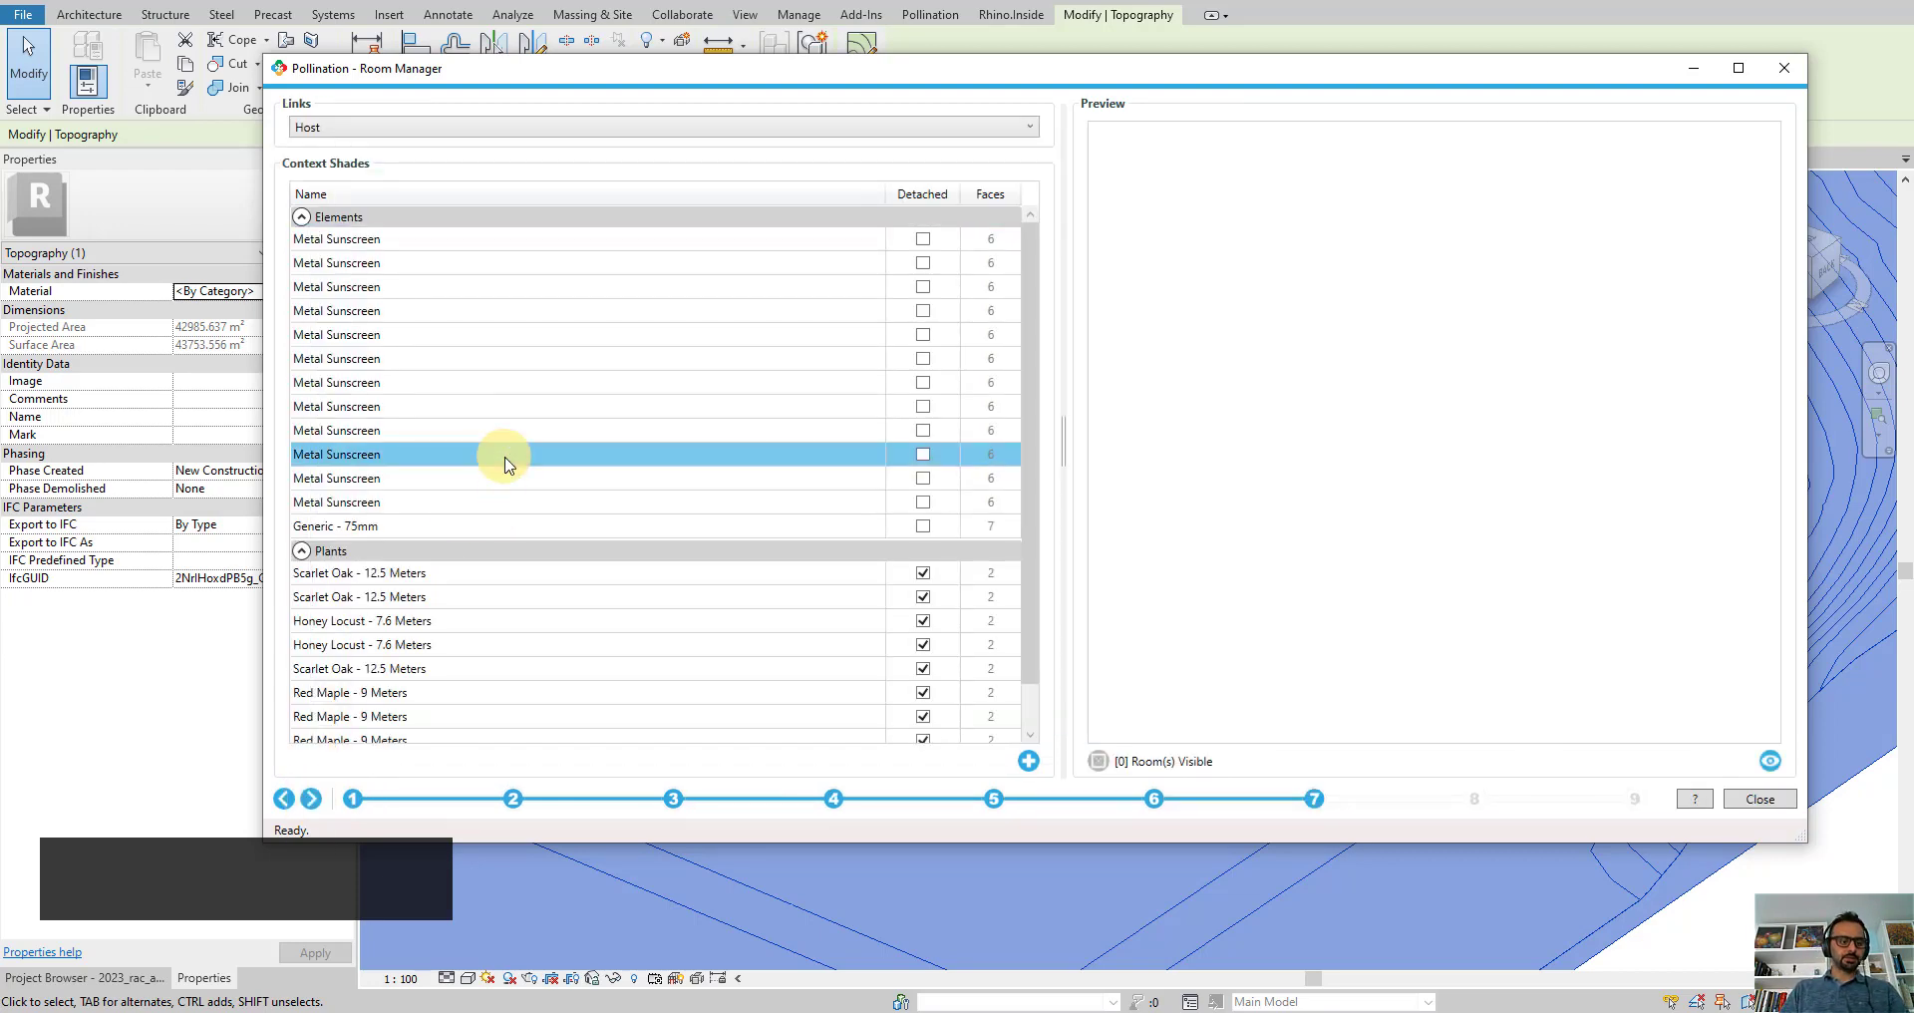
{"action": "key", "text": "ctrl+a"}
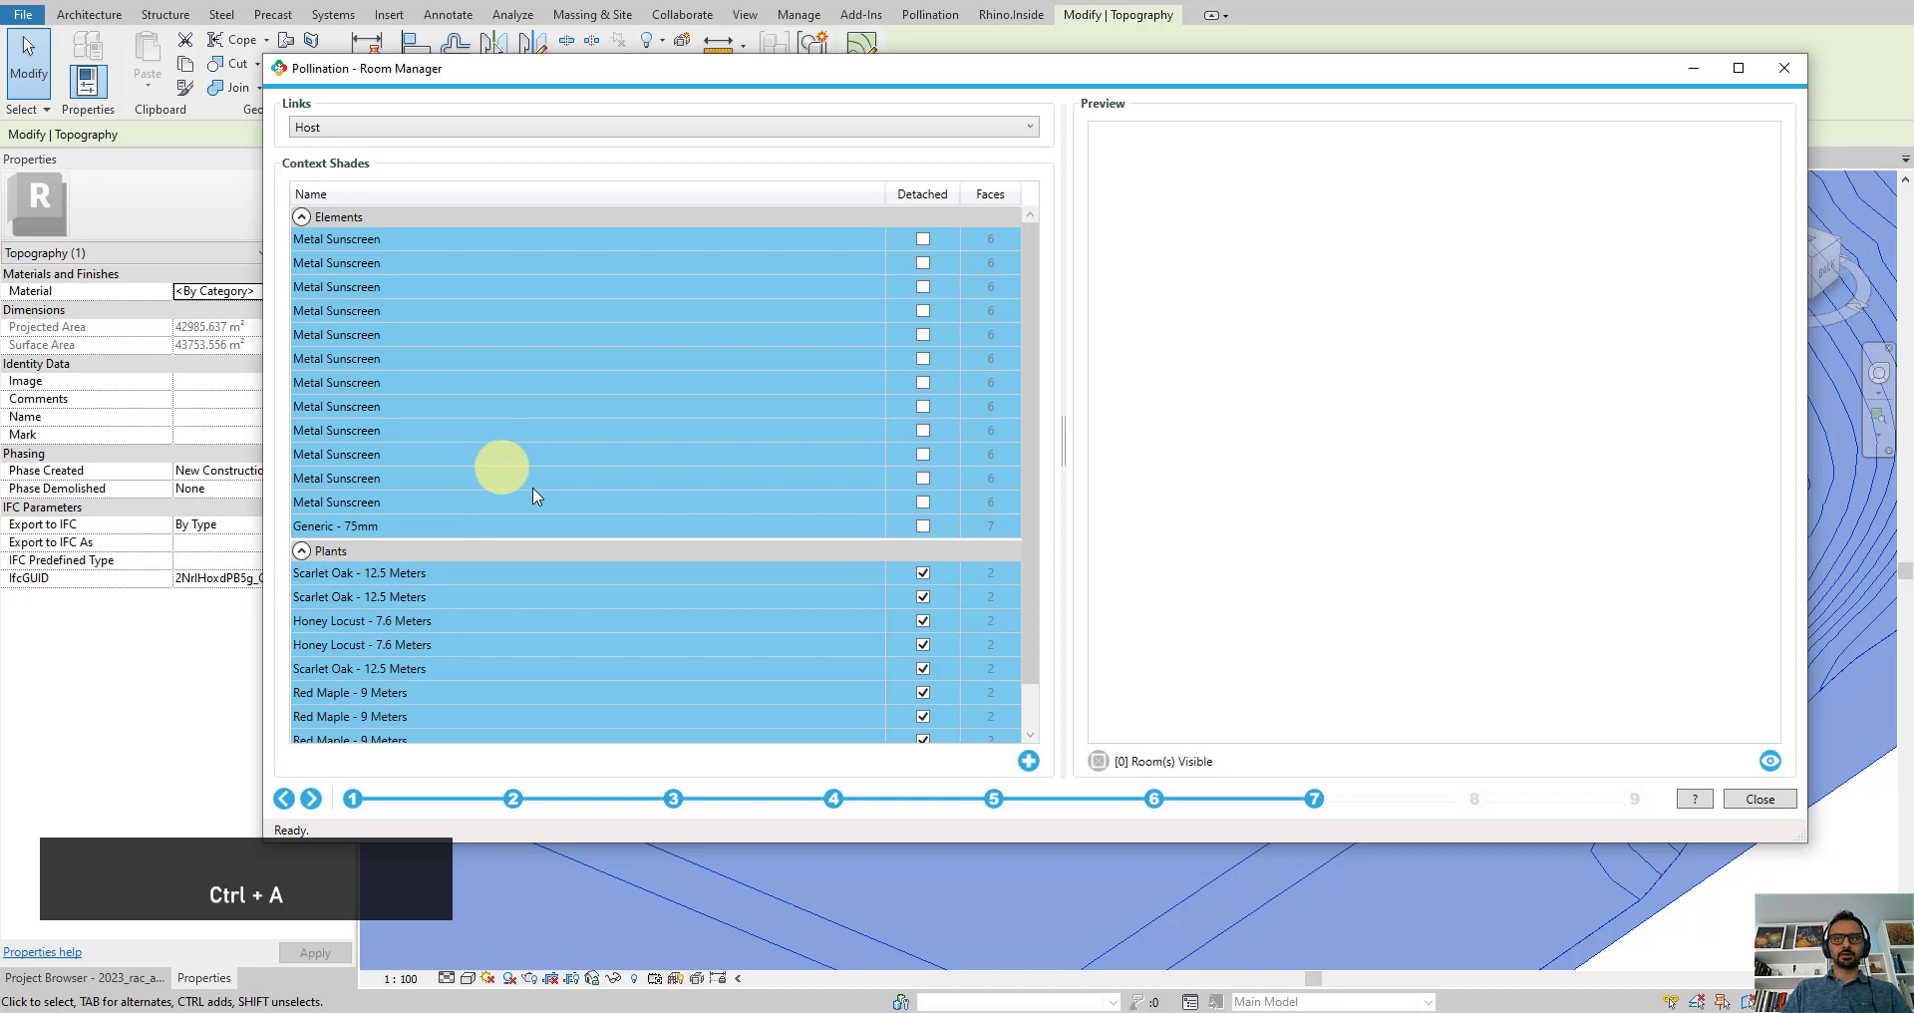
{"action": "left_click", "coordinate": [1764, 760]}
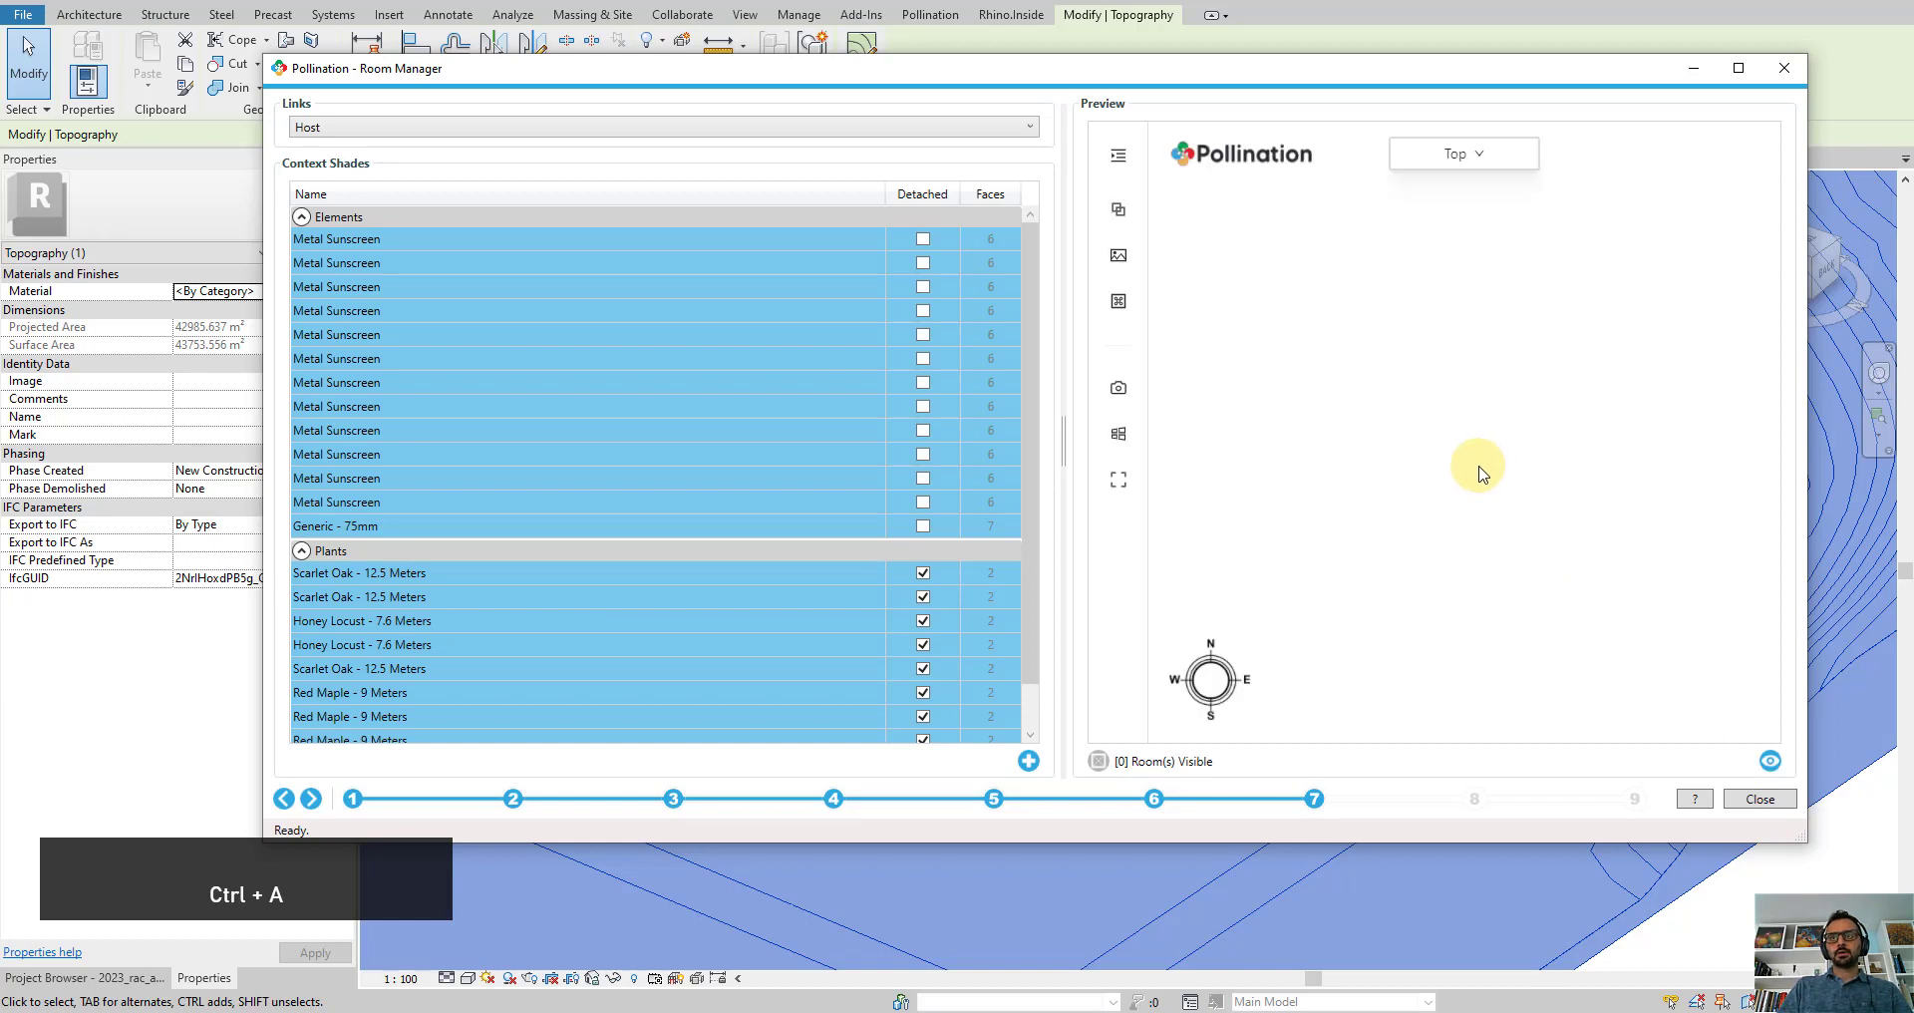
{"action": "left_click_drag", "start_coordinate": [1295, 496], "coordinate": [1520, 586]}
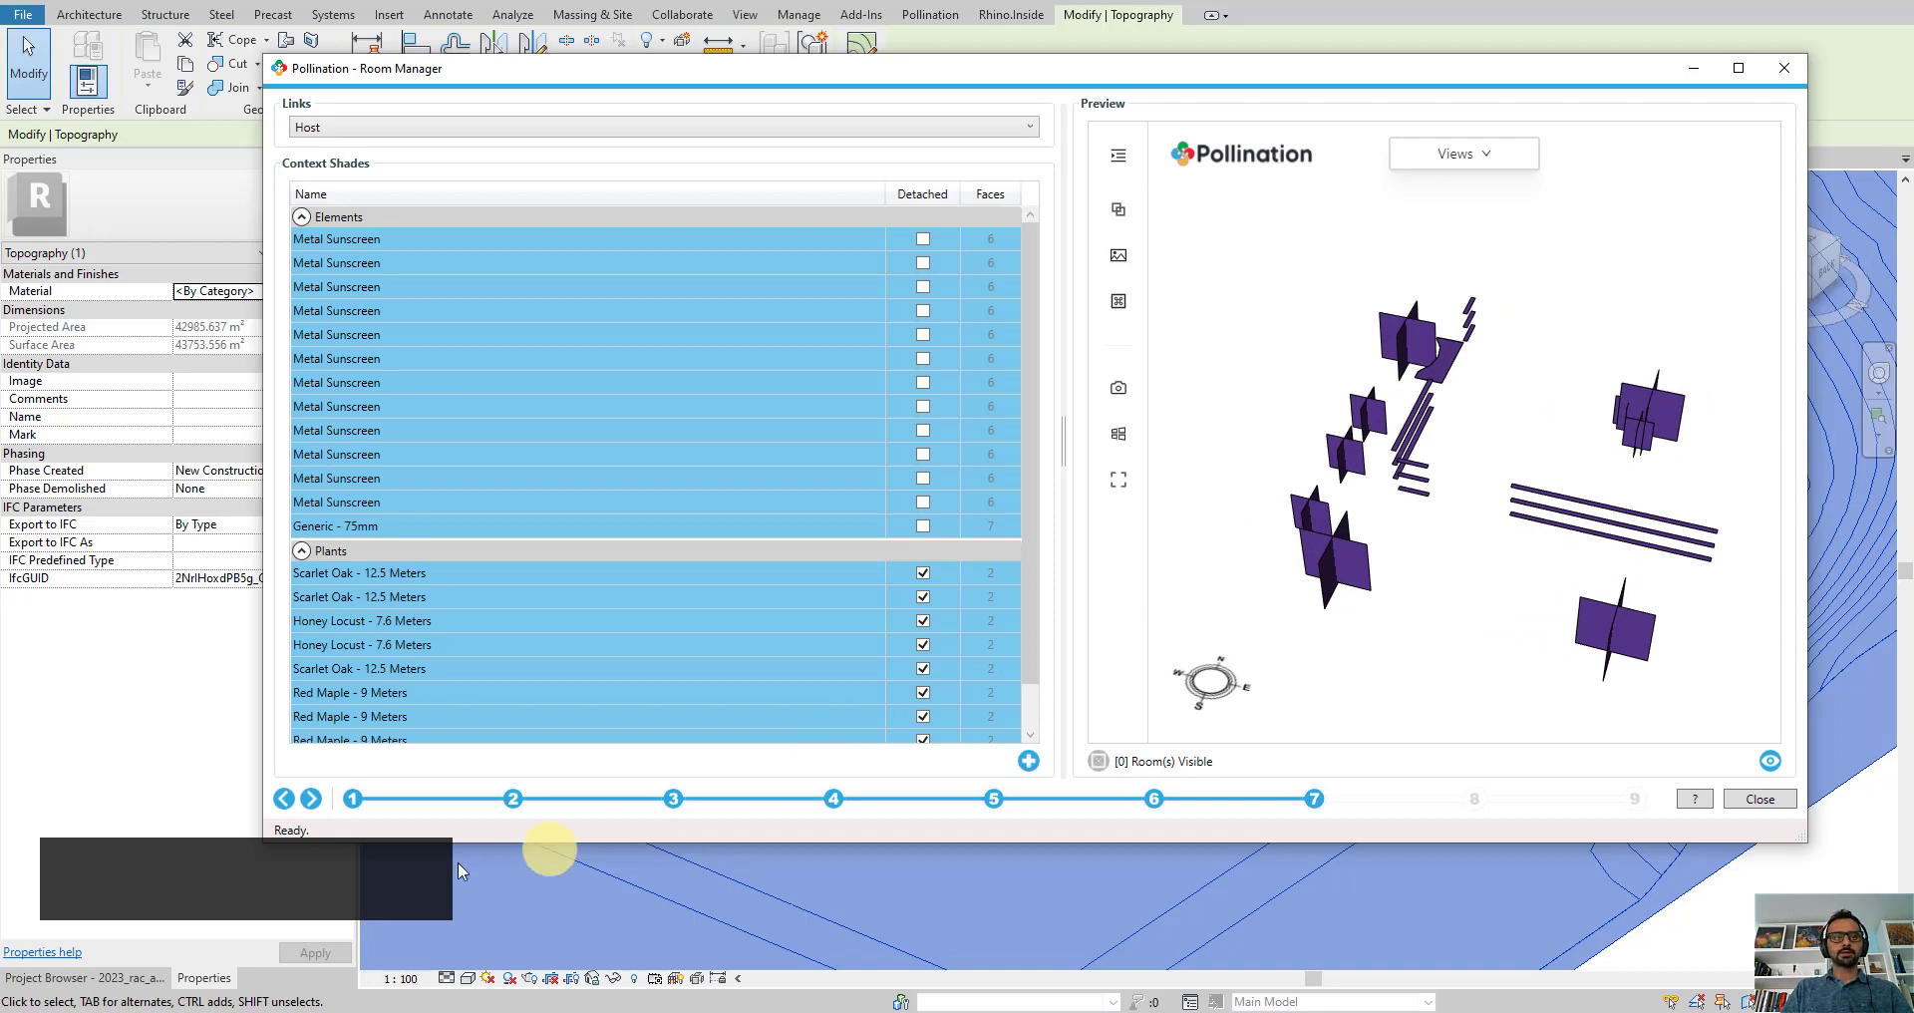
{"action": "left_click", "coordinate": [311, 799]}
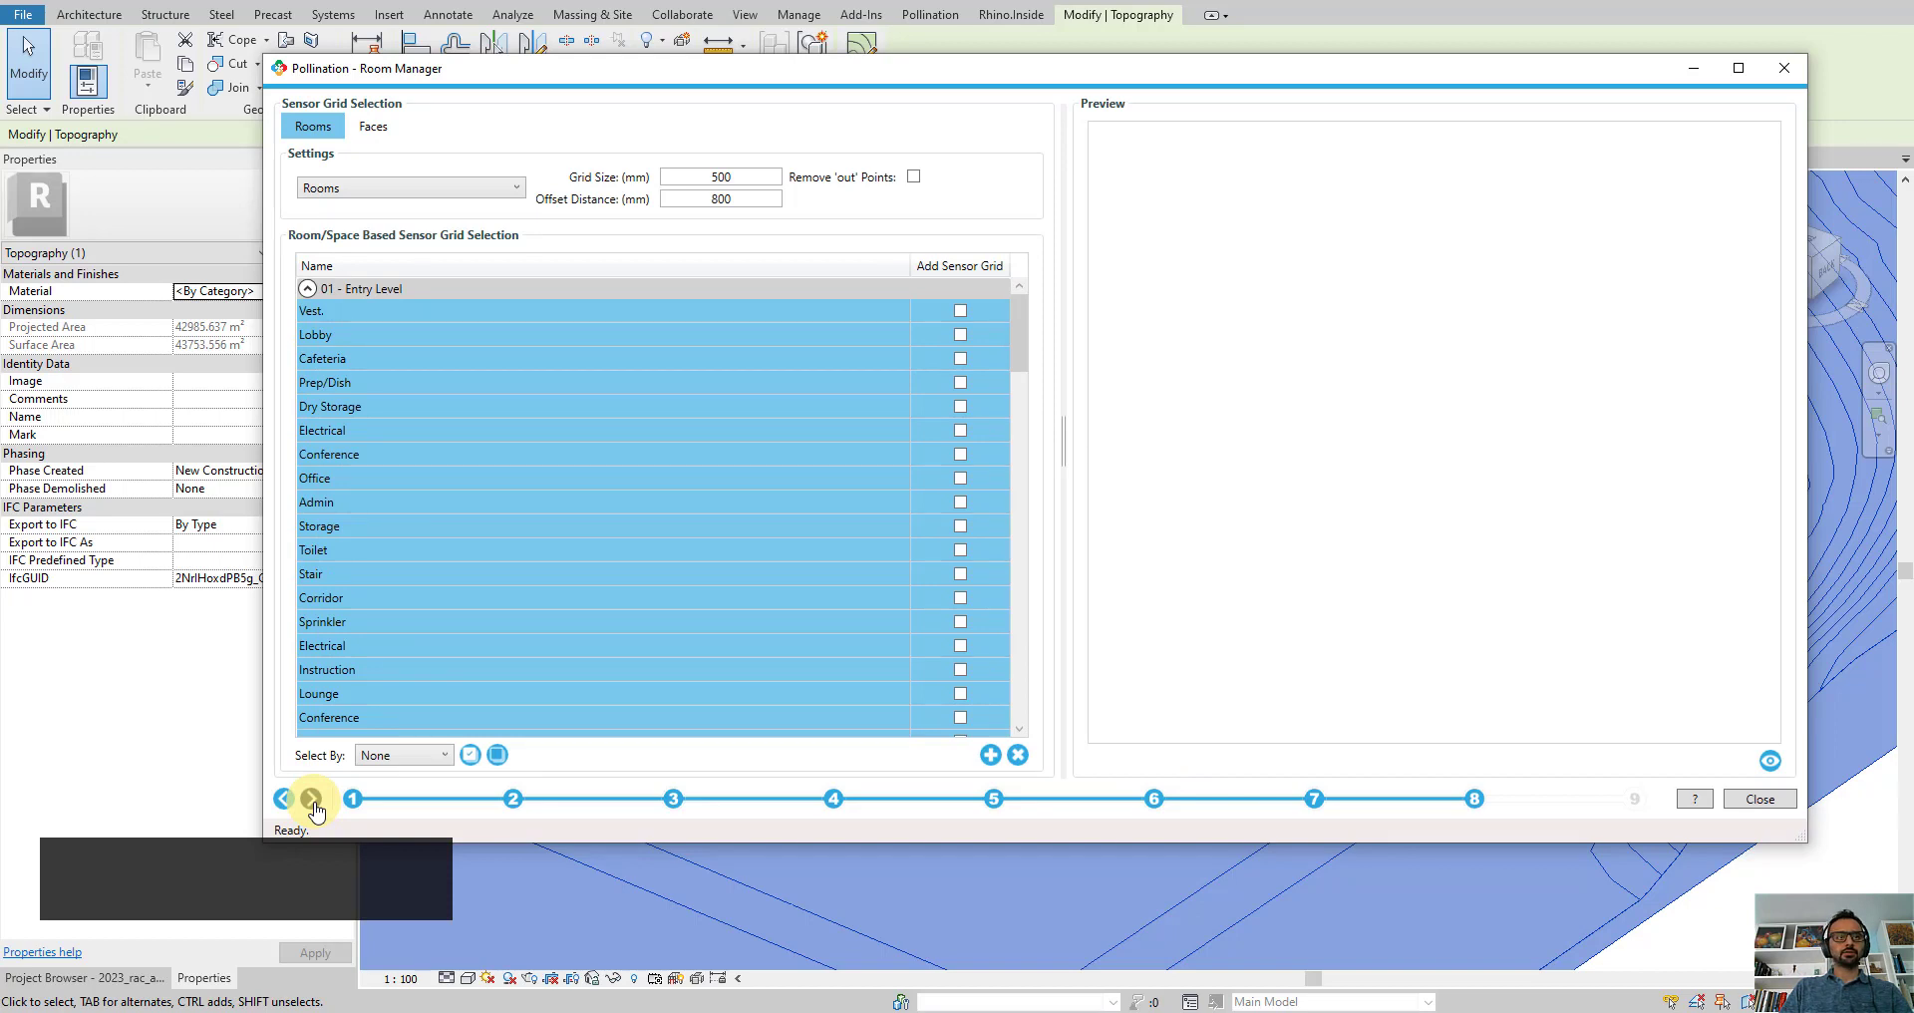
Step: Skip sensor grids and advance to Building Properties with the Default Generic Construction Set
{"action": "left_click", "coordinate": [311, 798]}
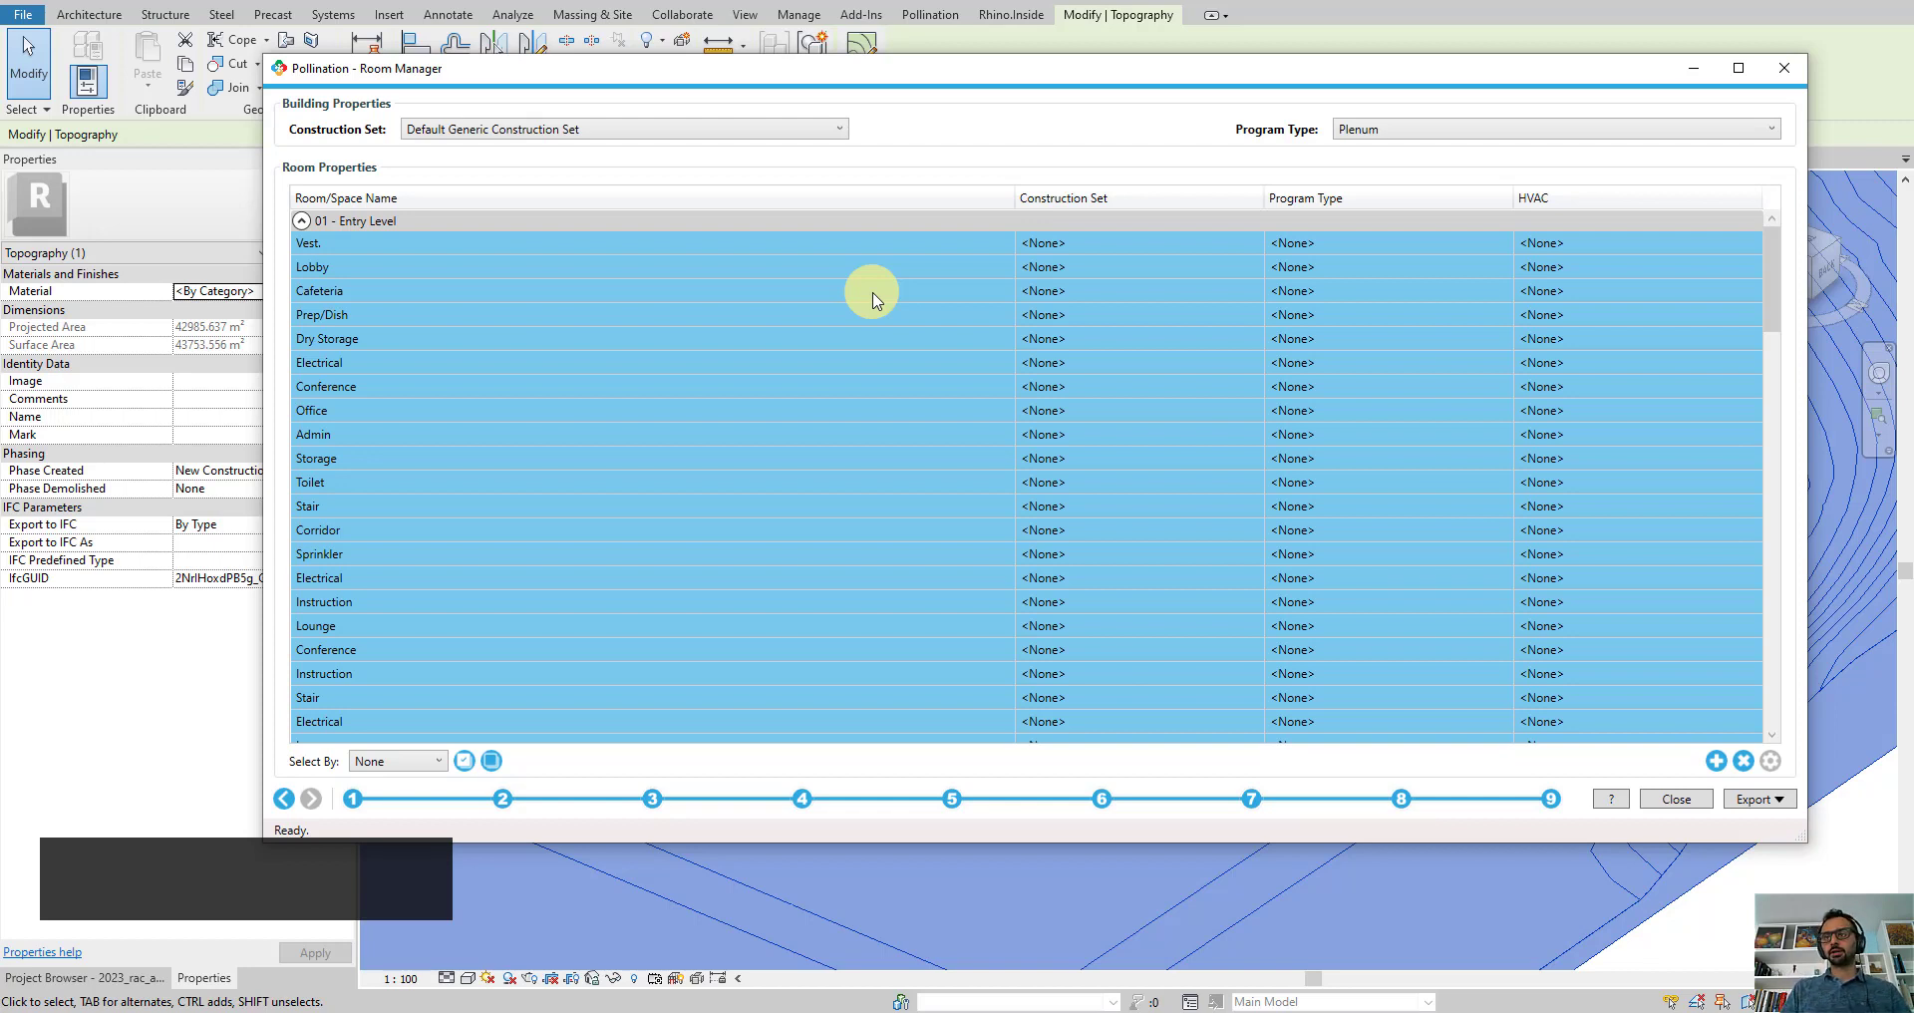
Step: Export the rooms as eQuest Geometry to 2023_rac_advanced_sample_project_clean.inp, overwriting the existing file
{"action": "left_click", "coordinate": [1783, 809]}
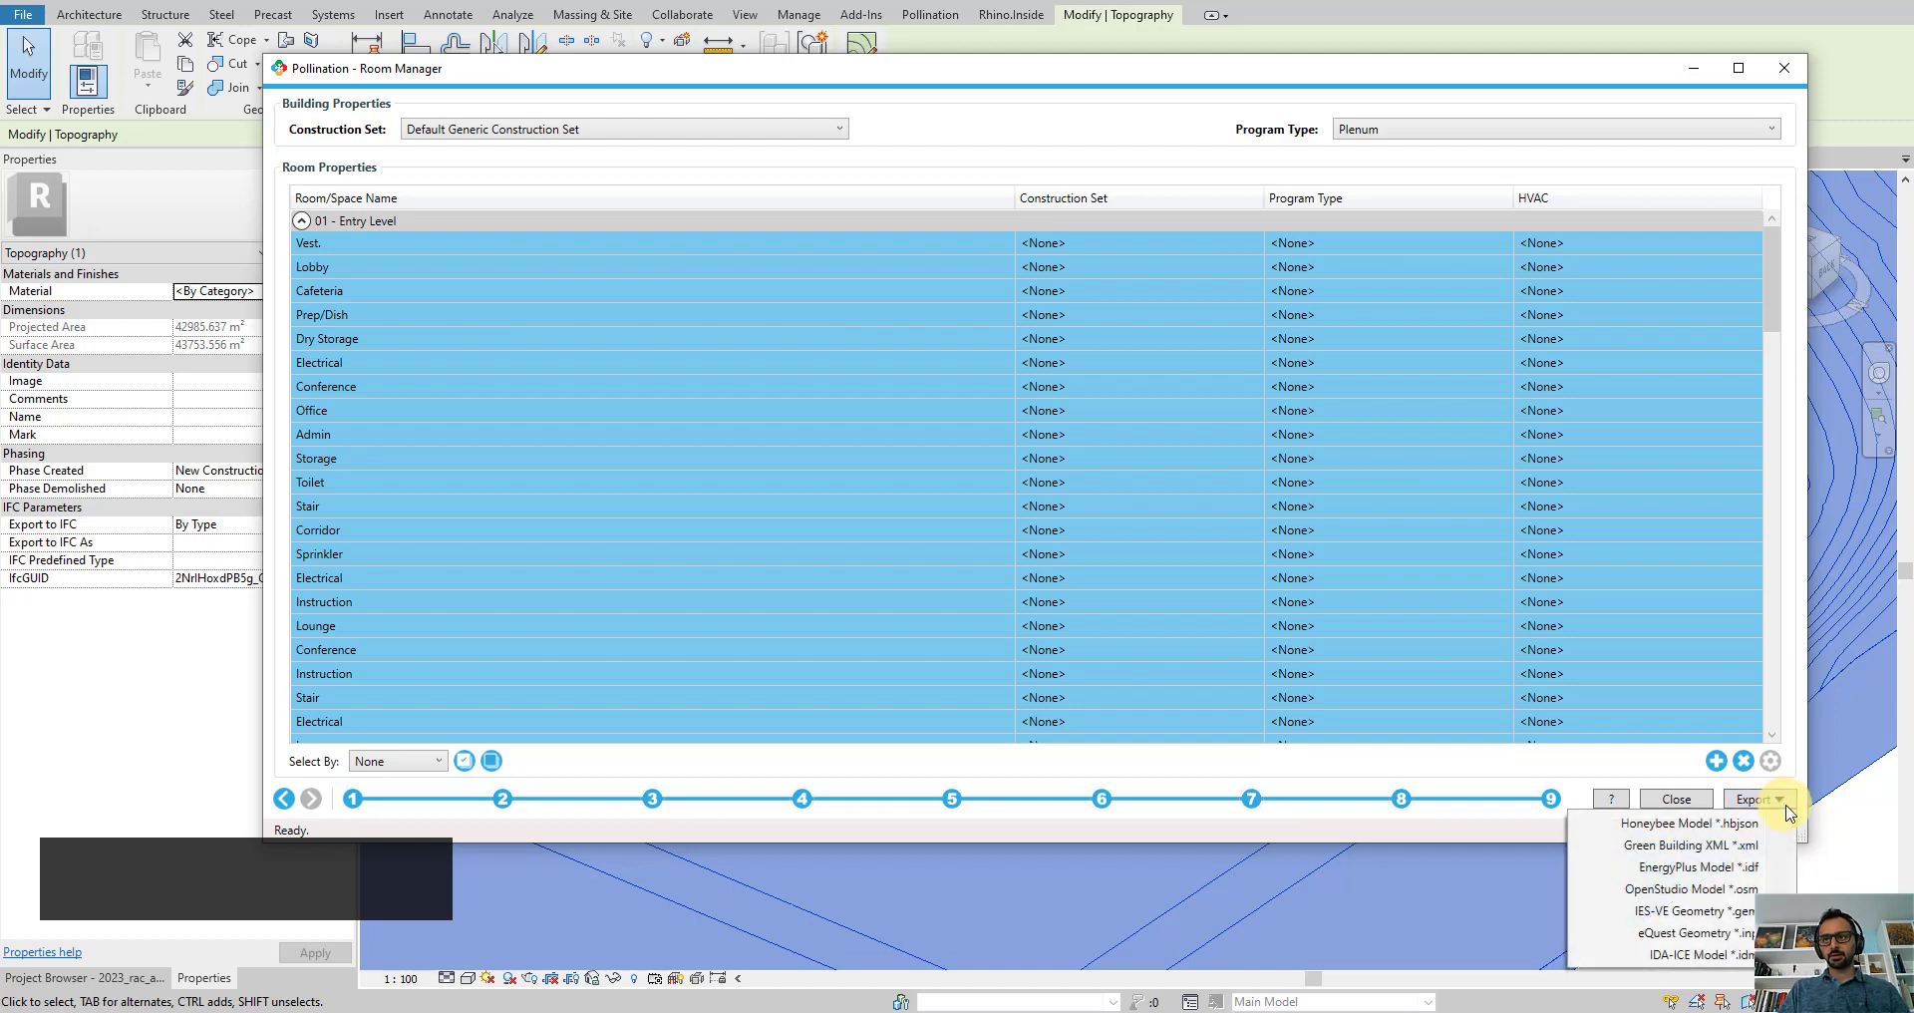
{"action": "left_click", "coordinate": [1707, 933]}
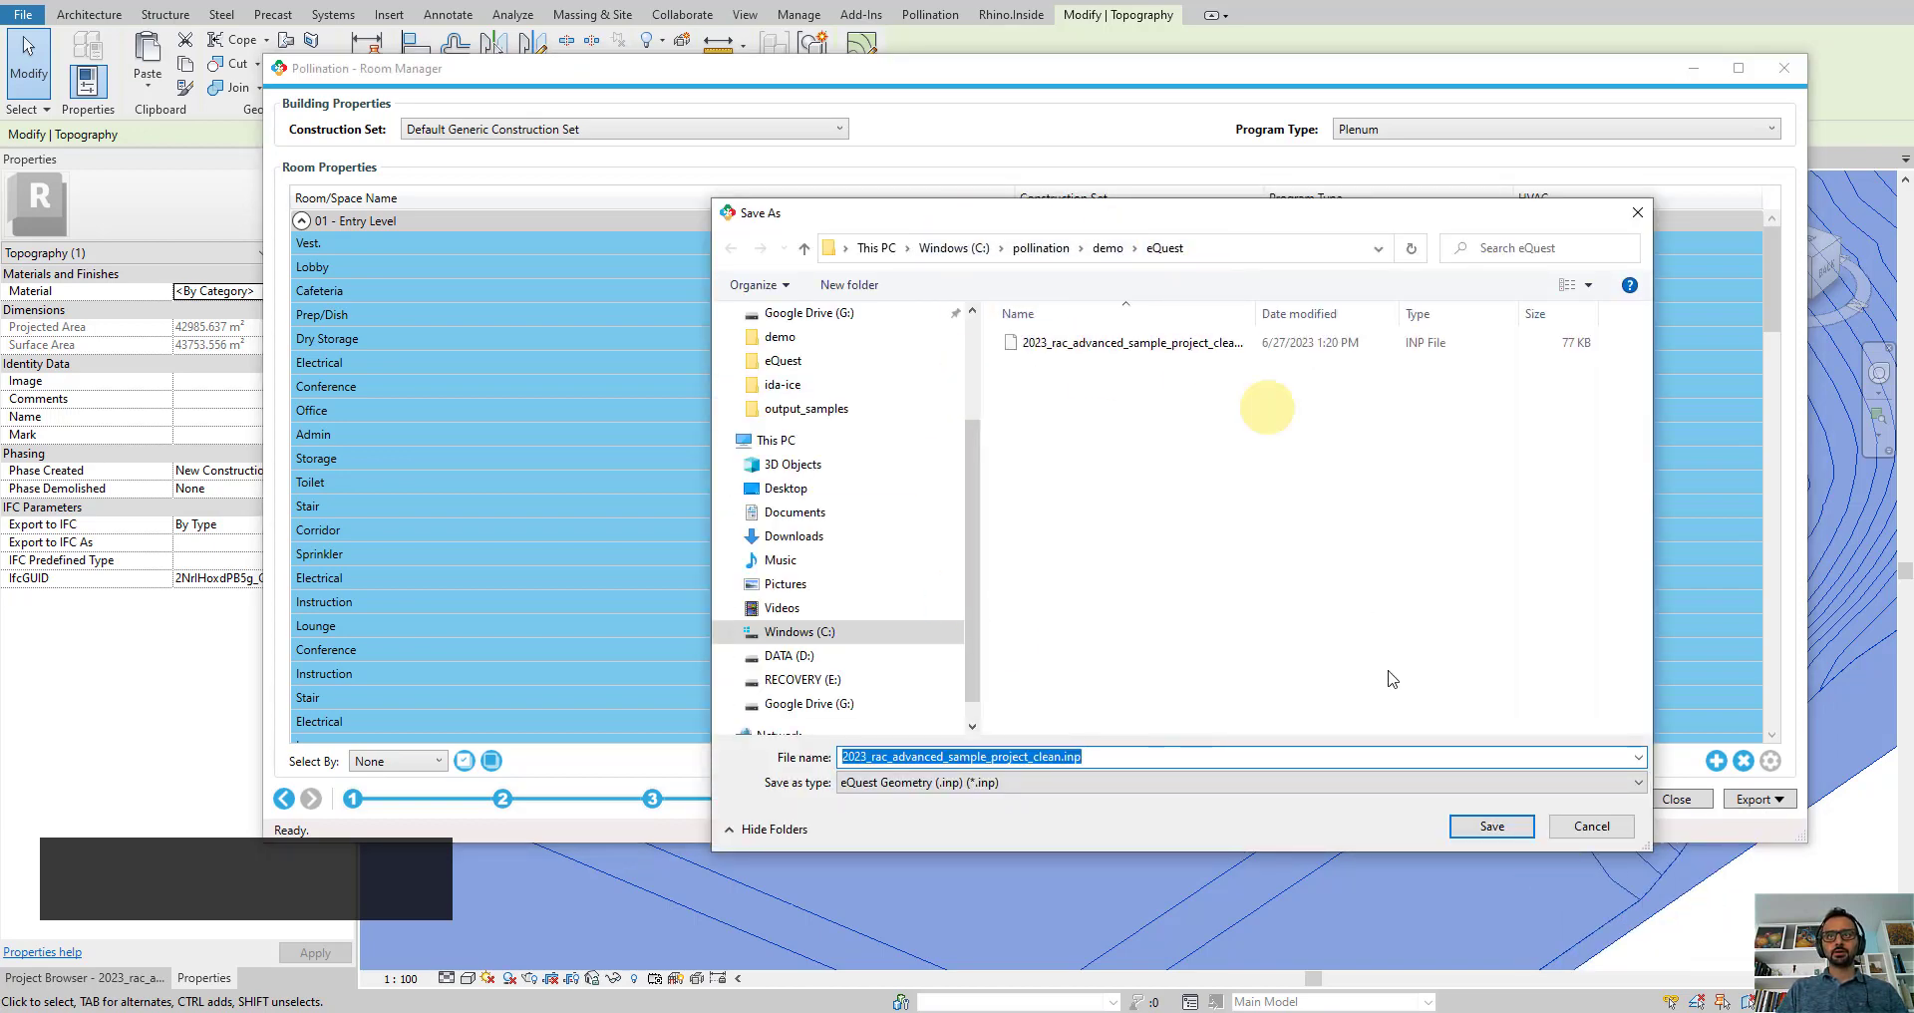
{"action": "left_click", "coordinate": [1490, 826]}
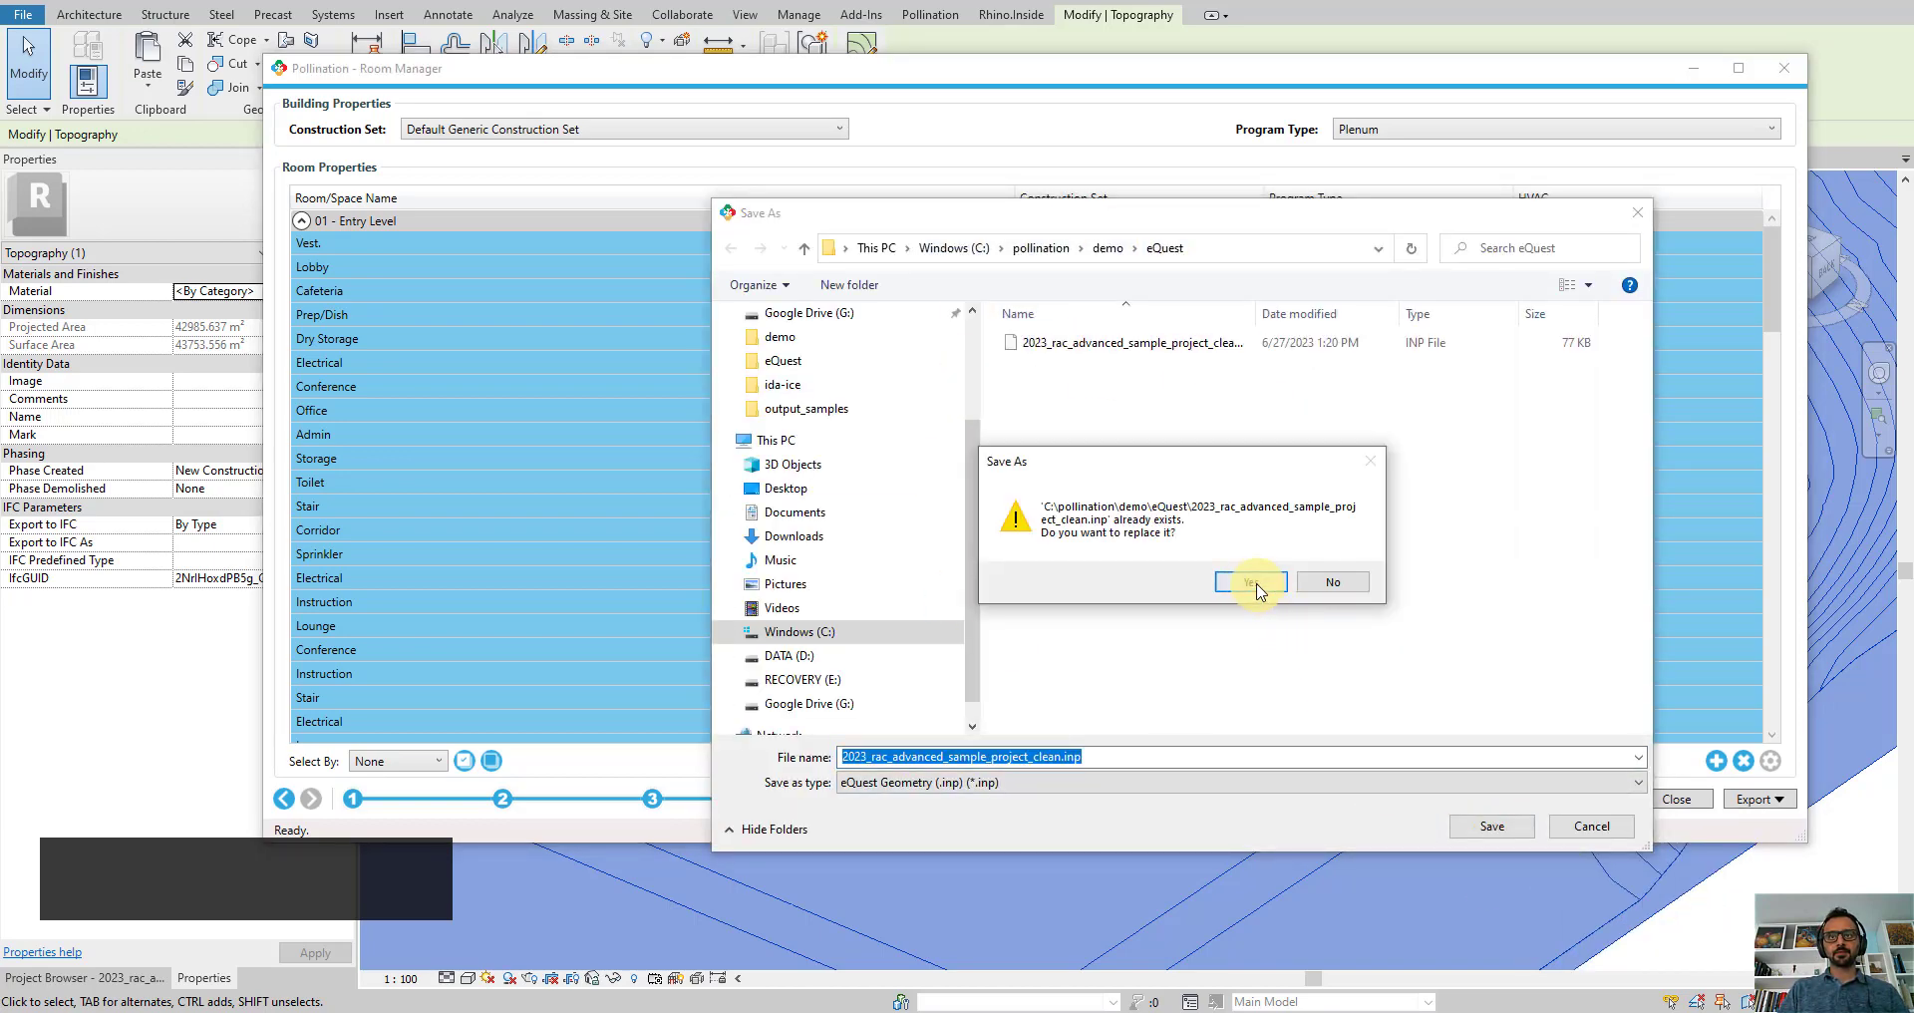
{"action": "left_click", "coordinate": [1228, 583]}
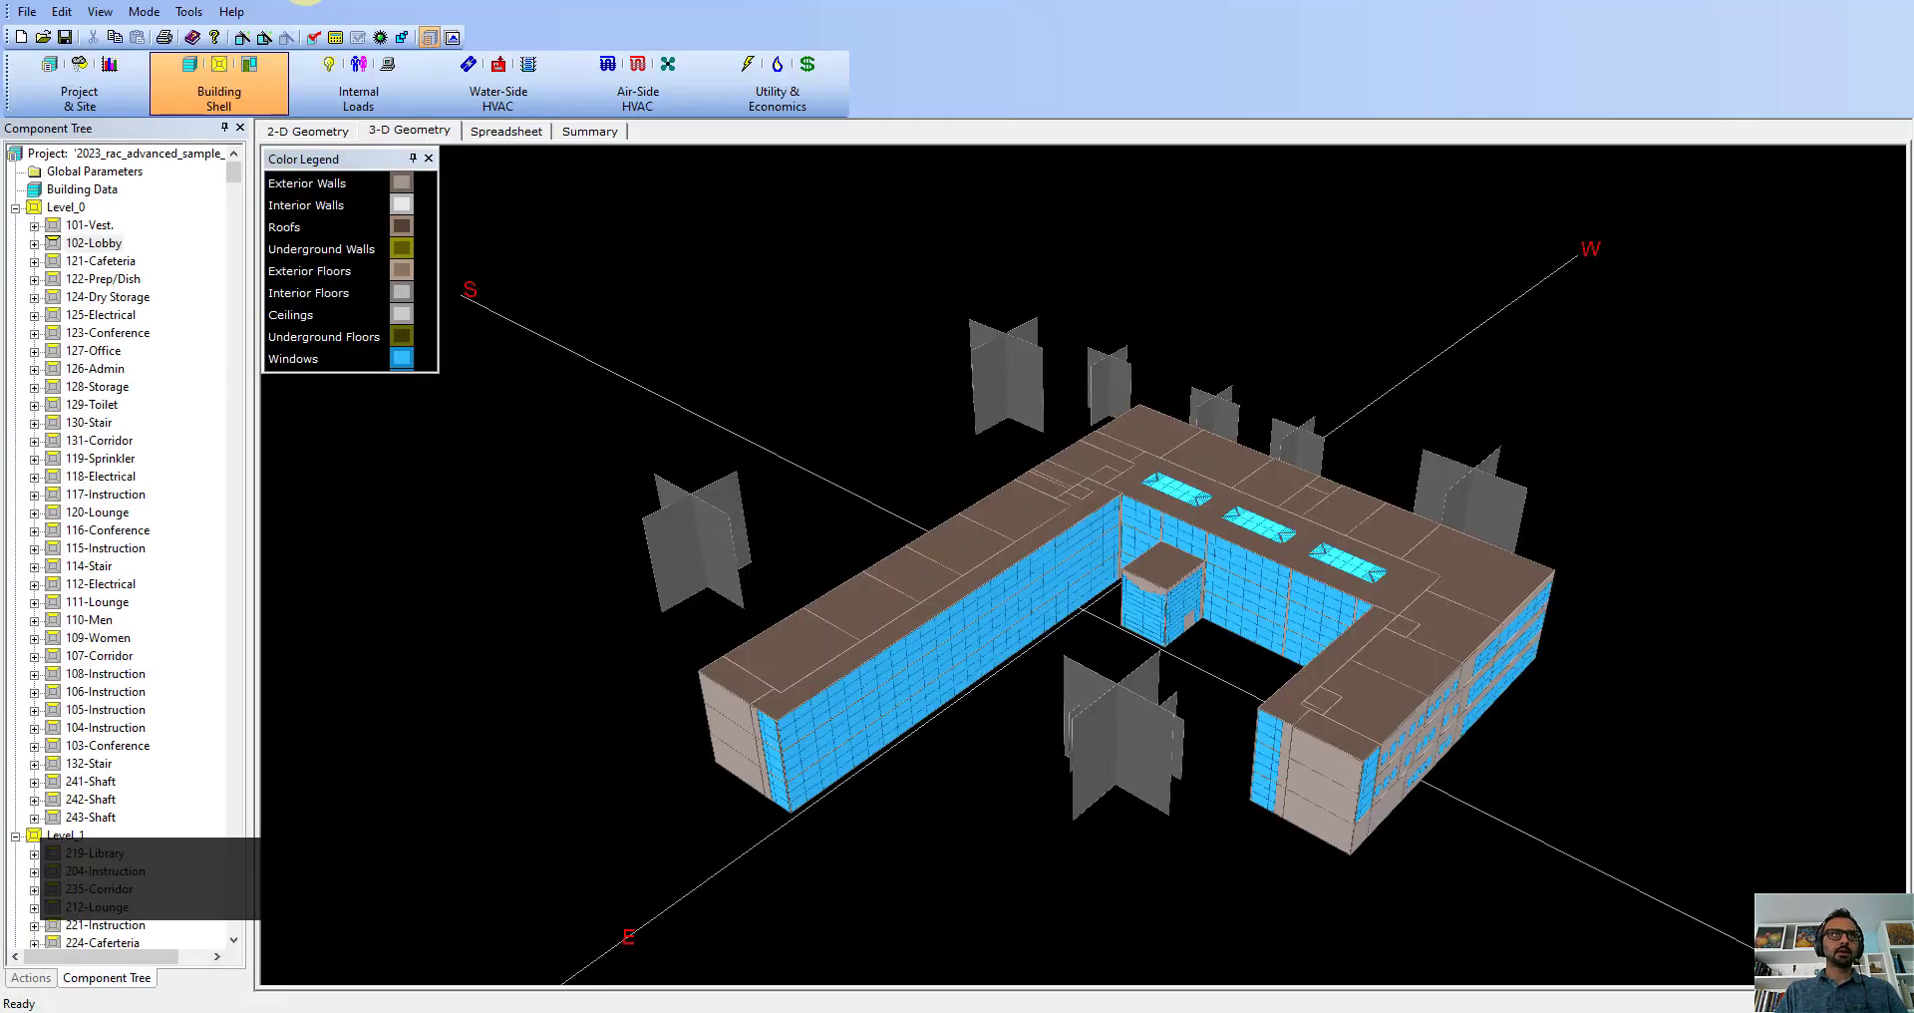
Step: In eQuest's Open dialog, browse to the pollination demo eQuest folder
{"action": "left_click", "coordinate": [43, 37]}
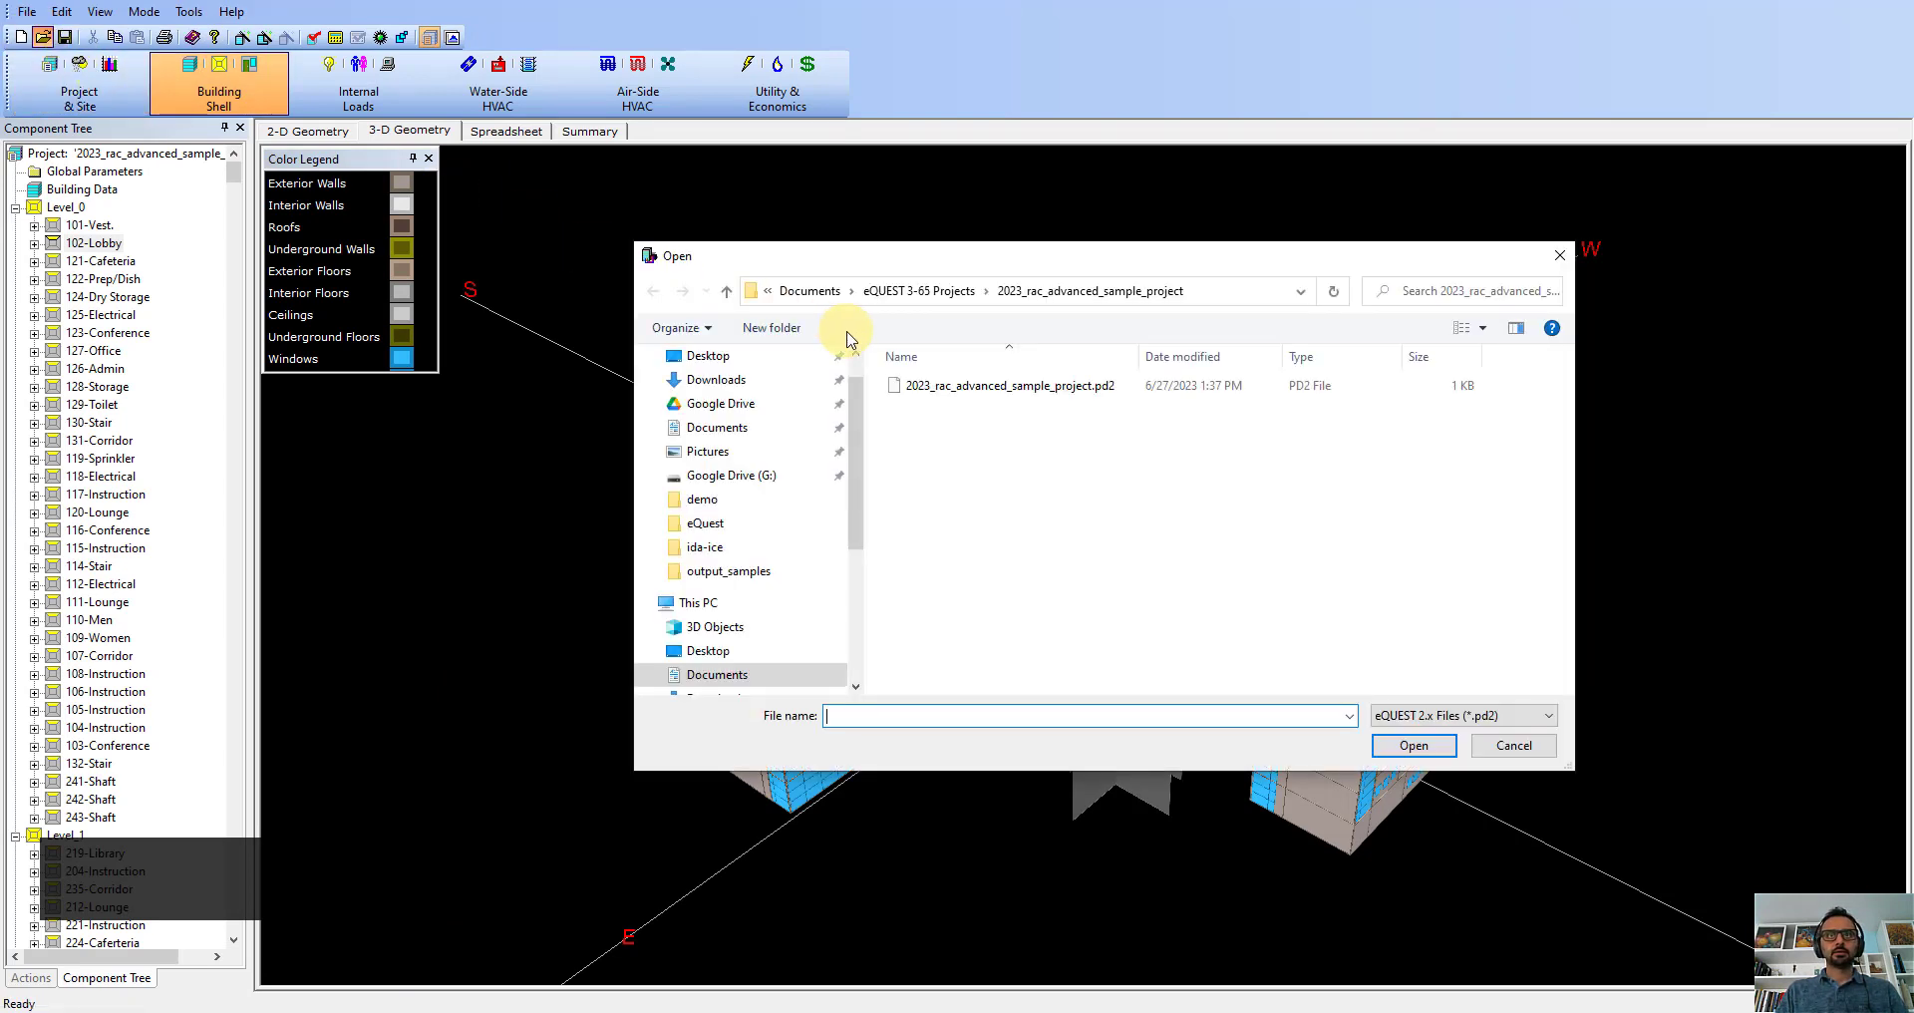
{"action": "left_click", "coordinate": [1116, 386]}
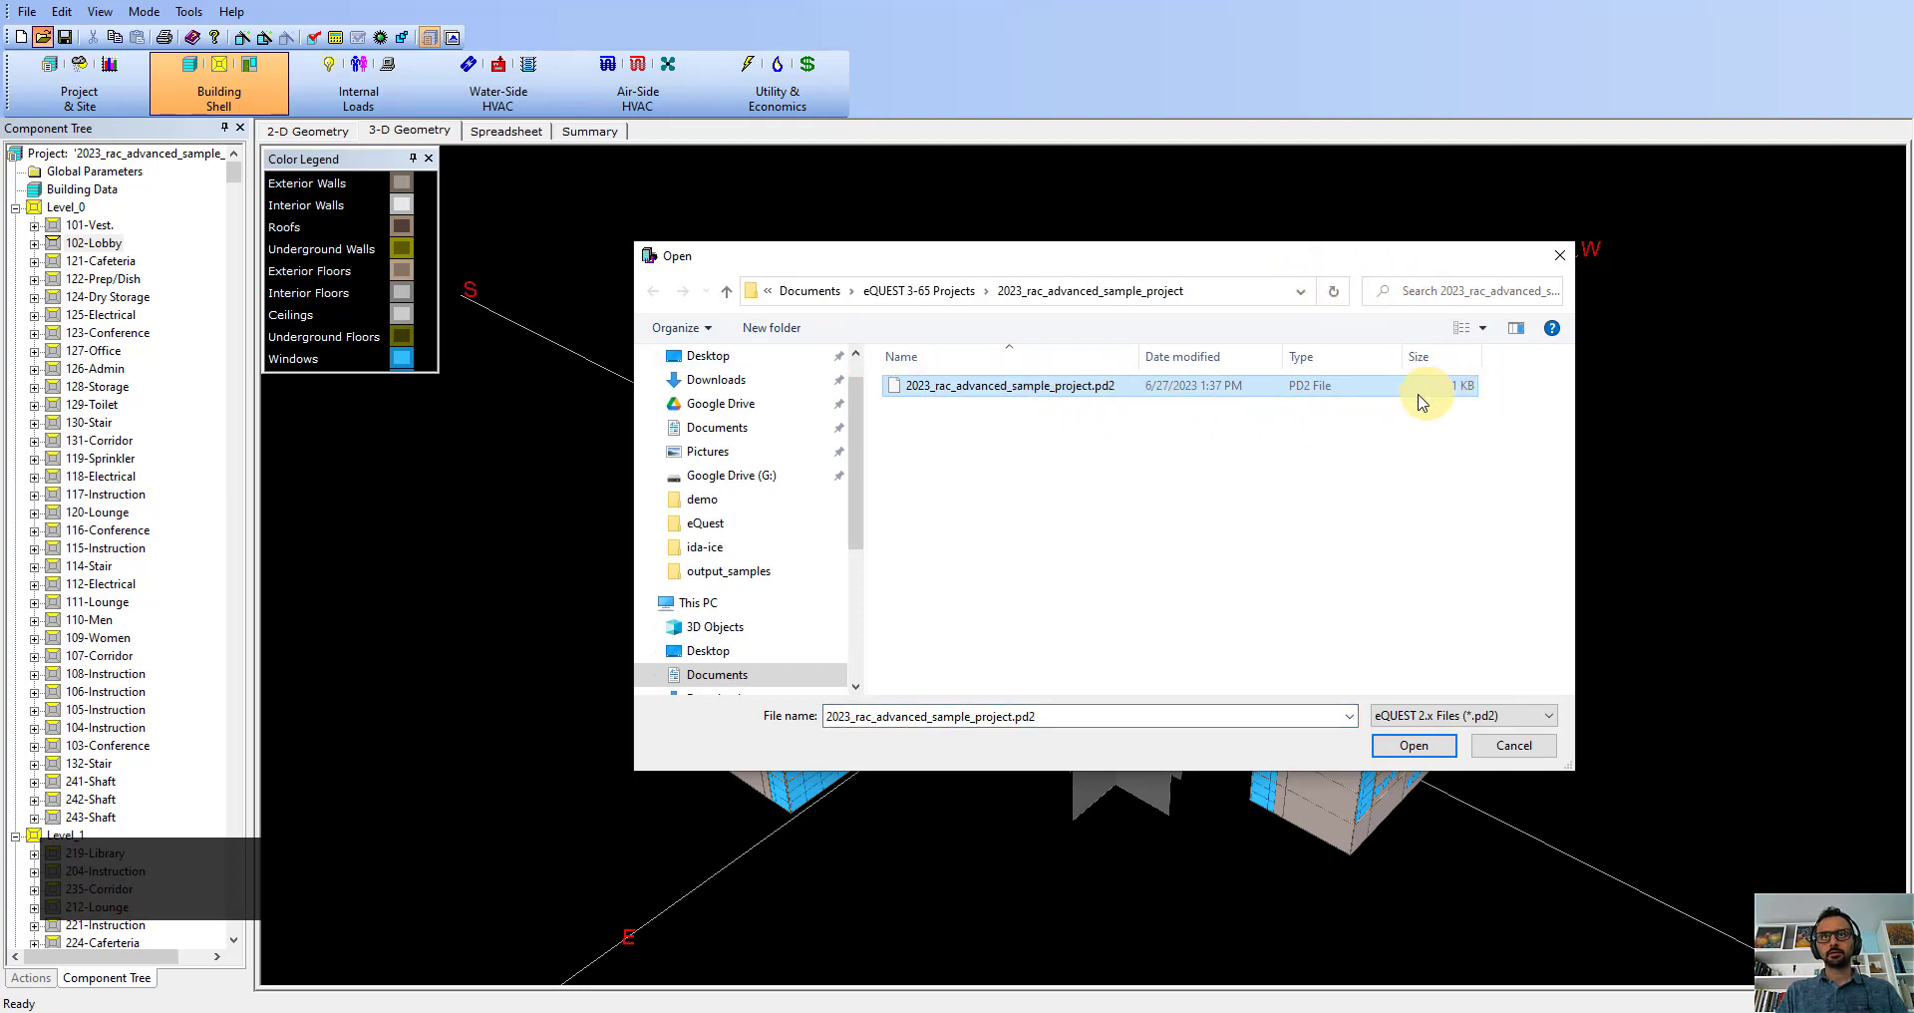
{"action": "left_click", "coordinate": [1067, 293]}
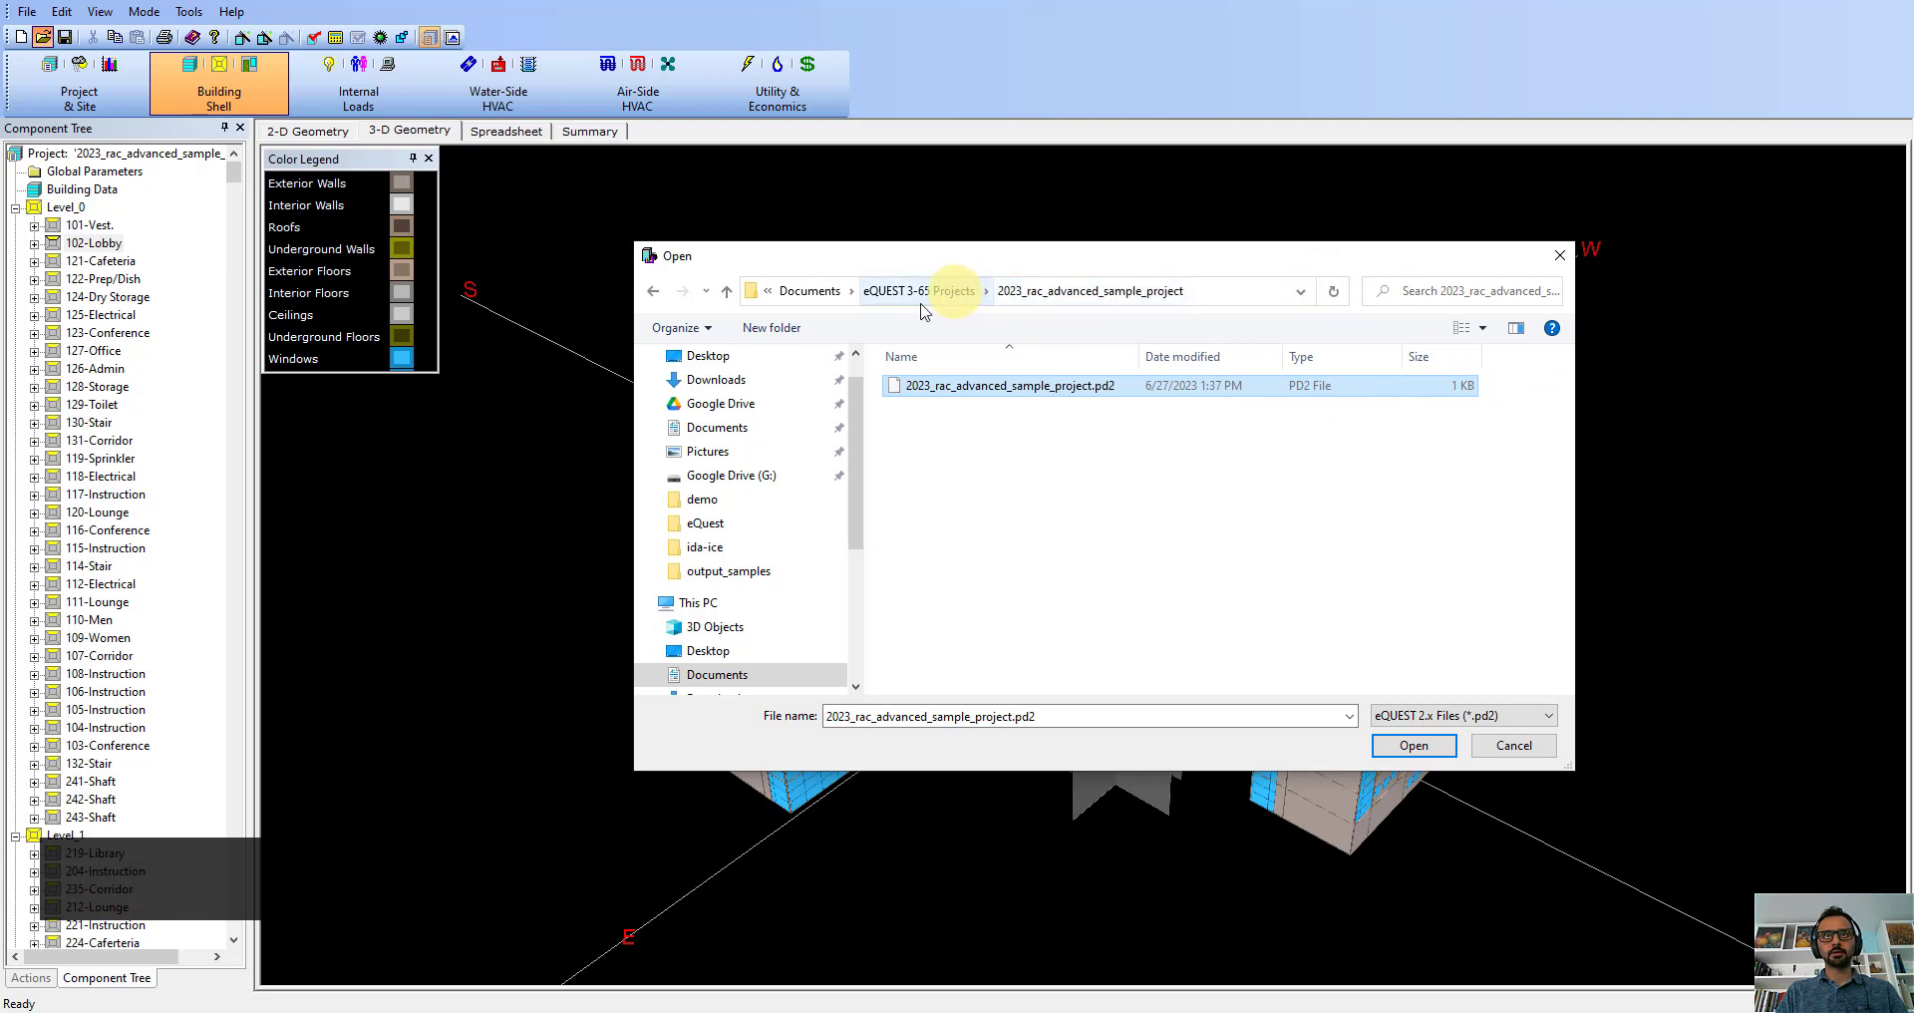
{"action": "left_click", "coordinate": [716, 523]}
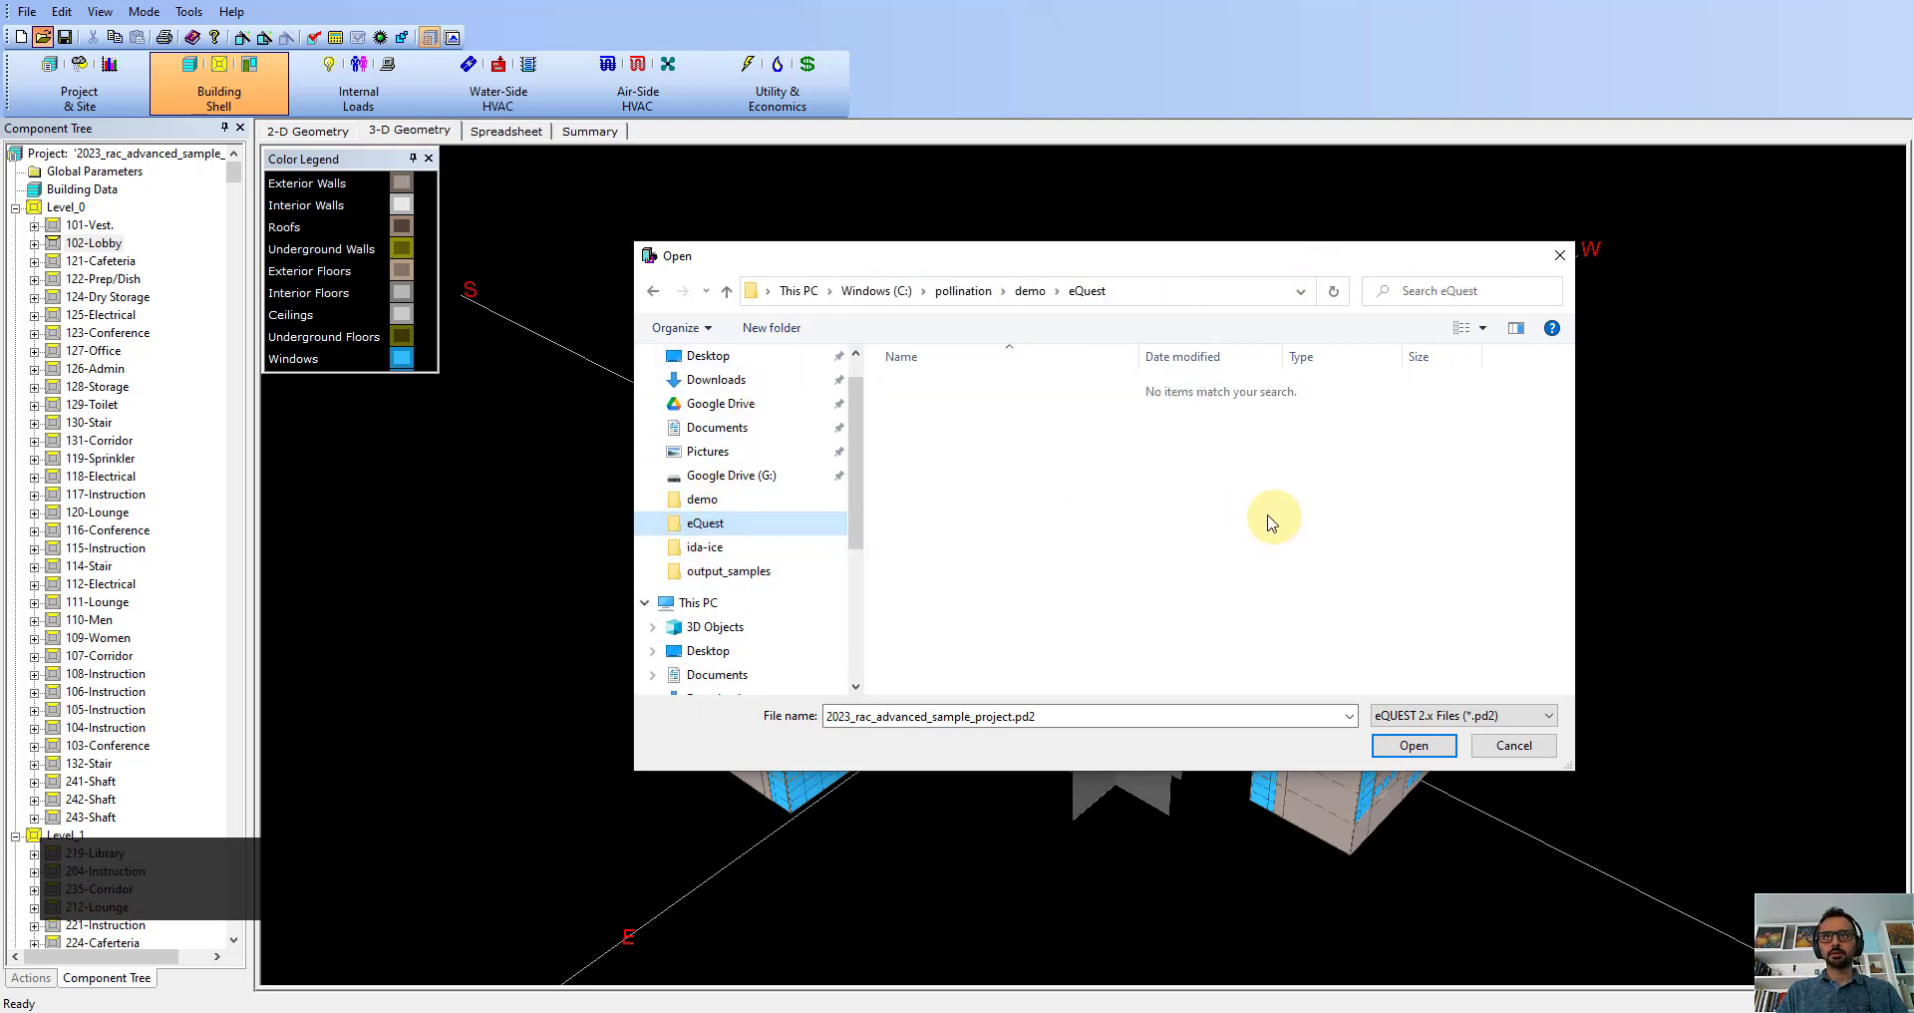
Step: Open 2023_rac_advanced_sample_project_clean.inp as a DOE-2.2 BDL input file, discarding current project changes
{"action": "left_click", "coordinate": [1528, 716]}
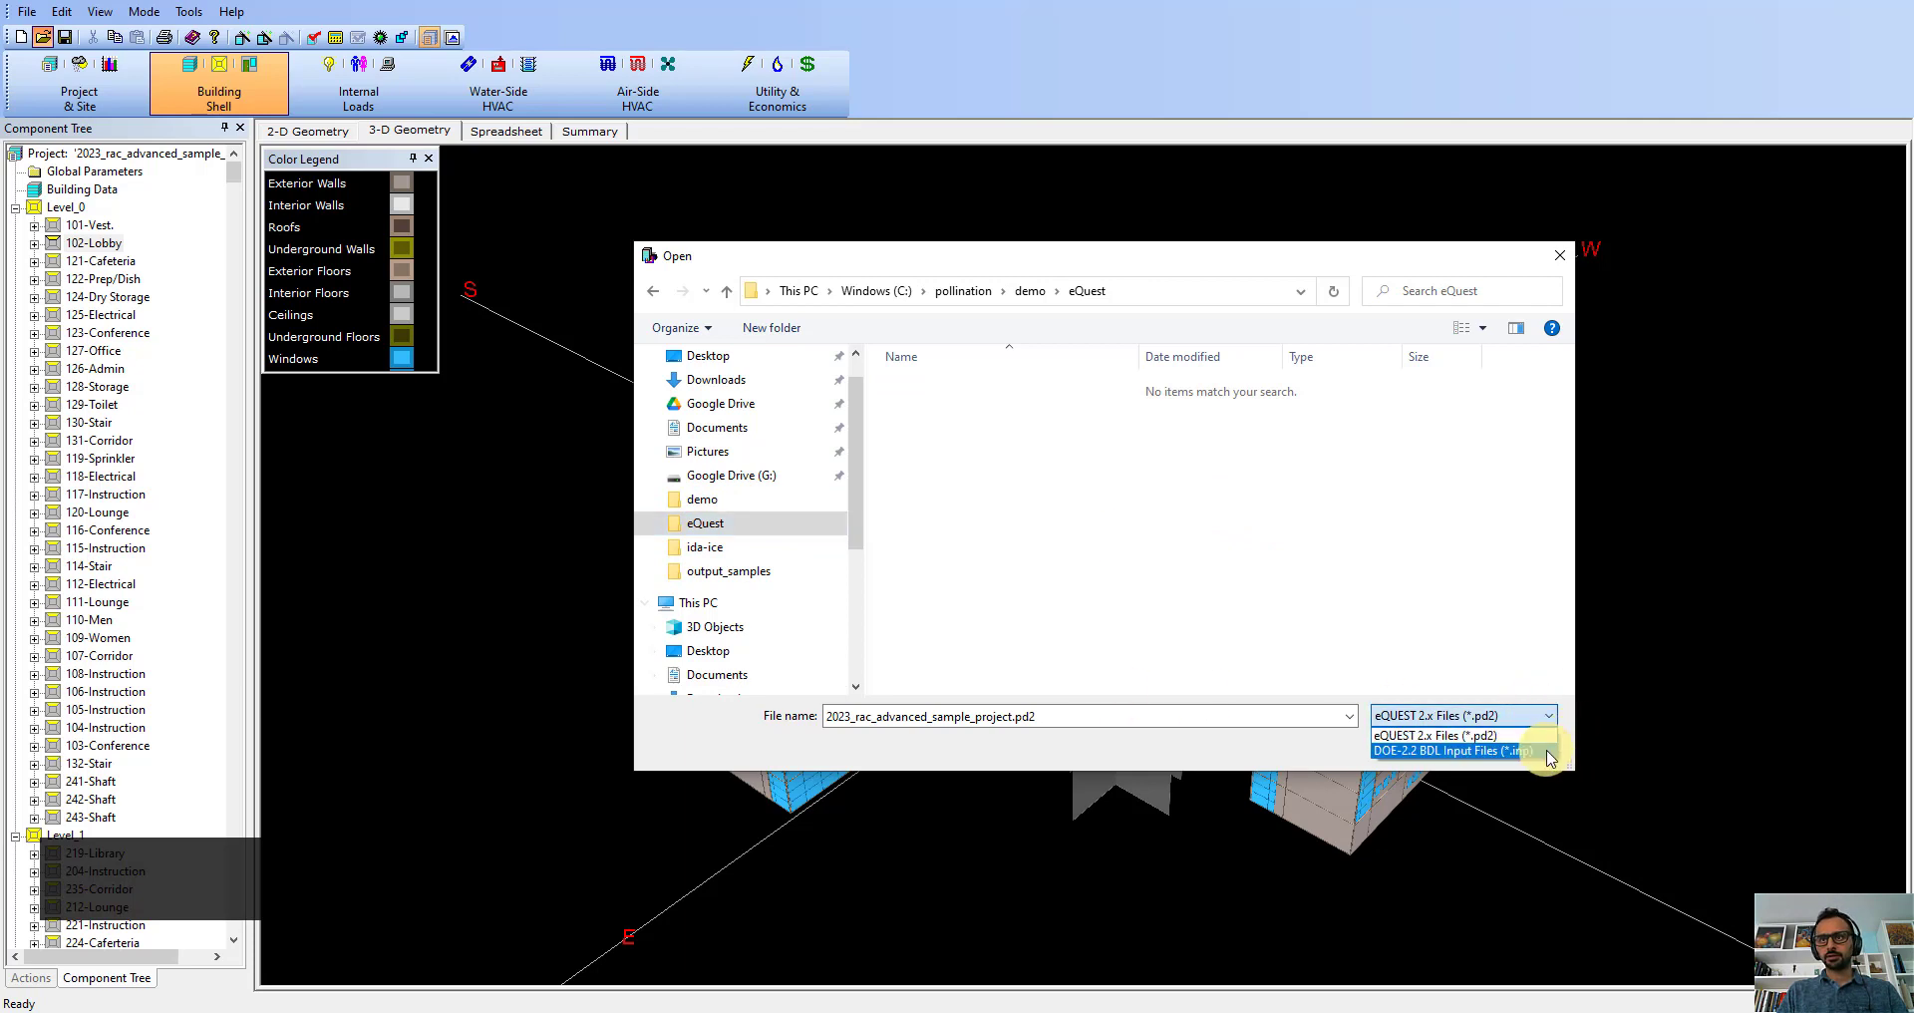
{"action": "left_click", "coordinate": [1545, 747]}
{"action": "left_click", "coordinate": [981, 386]}
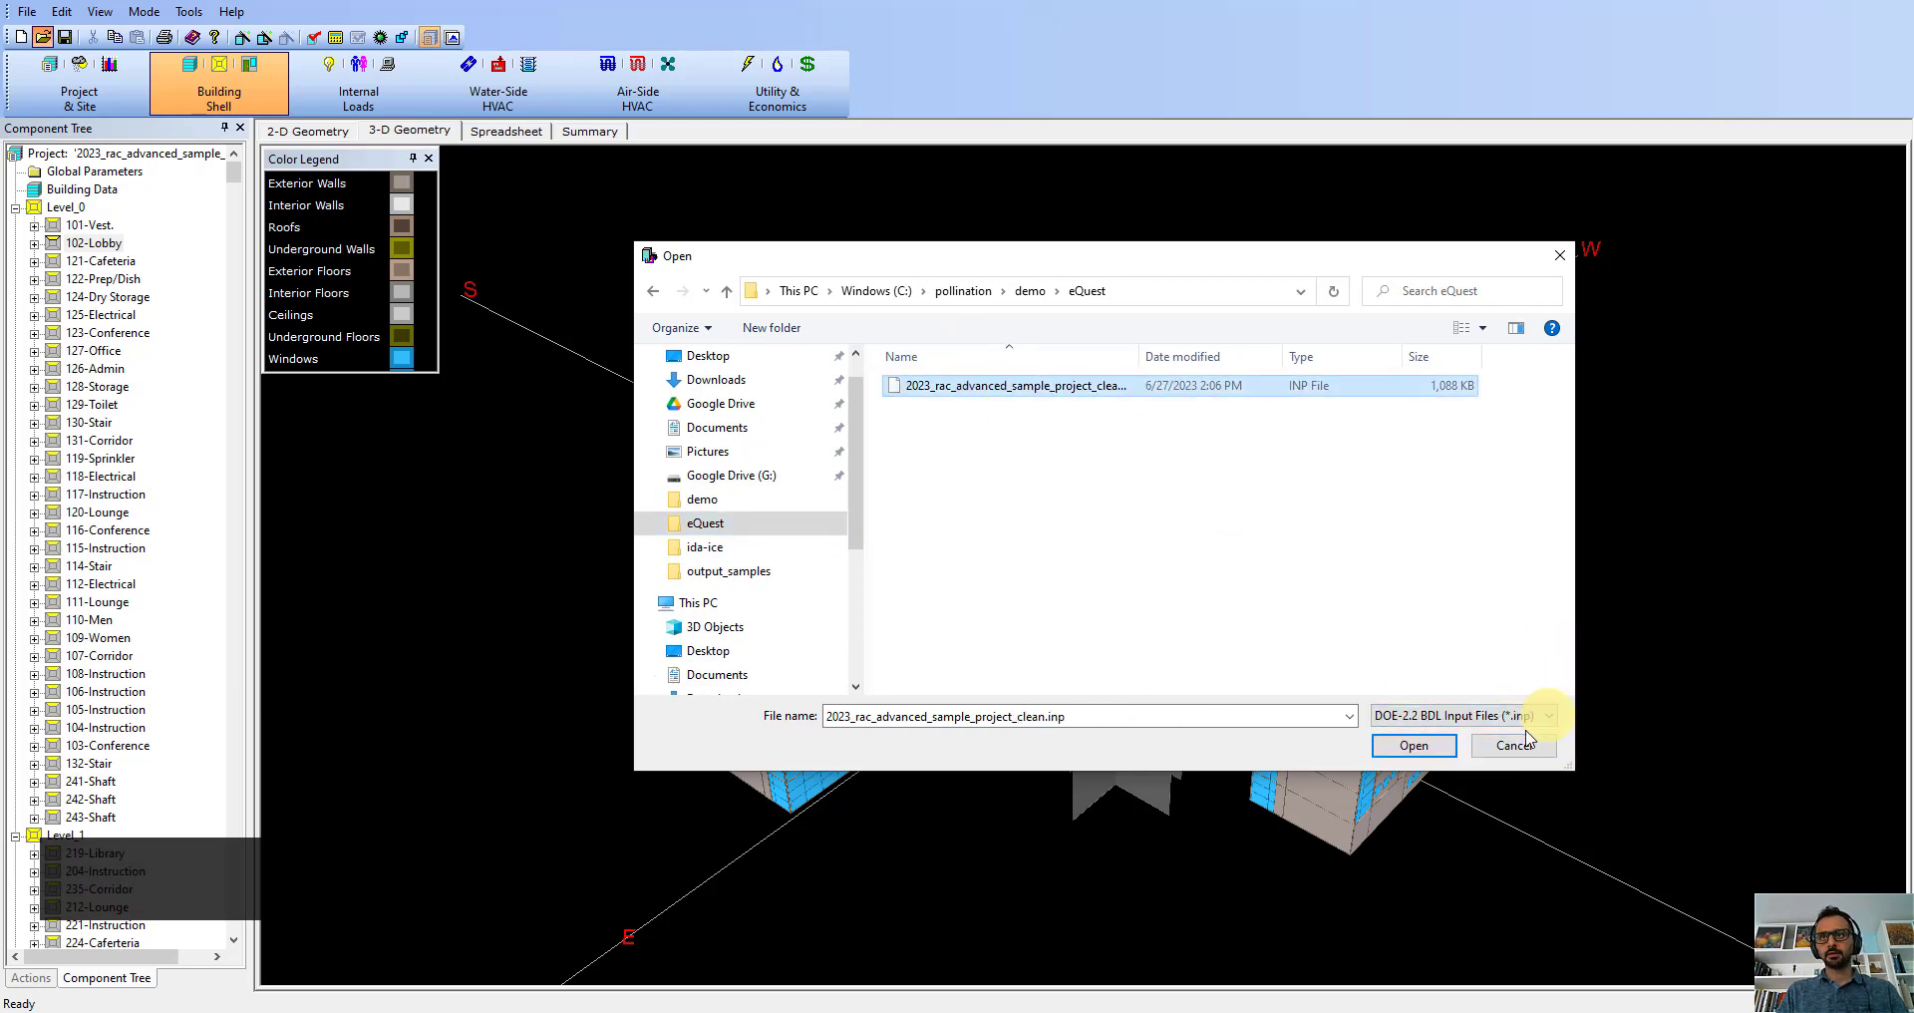
{"action": "left_click", "coordinate": [1415, 746]}
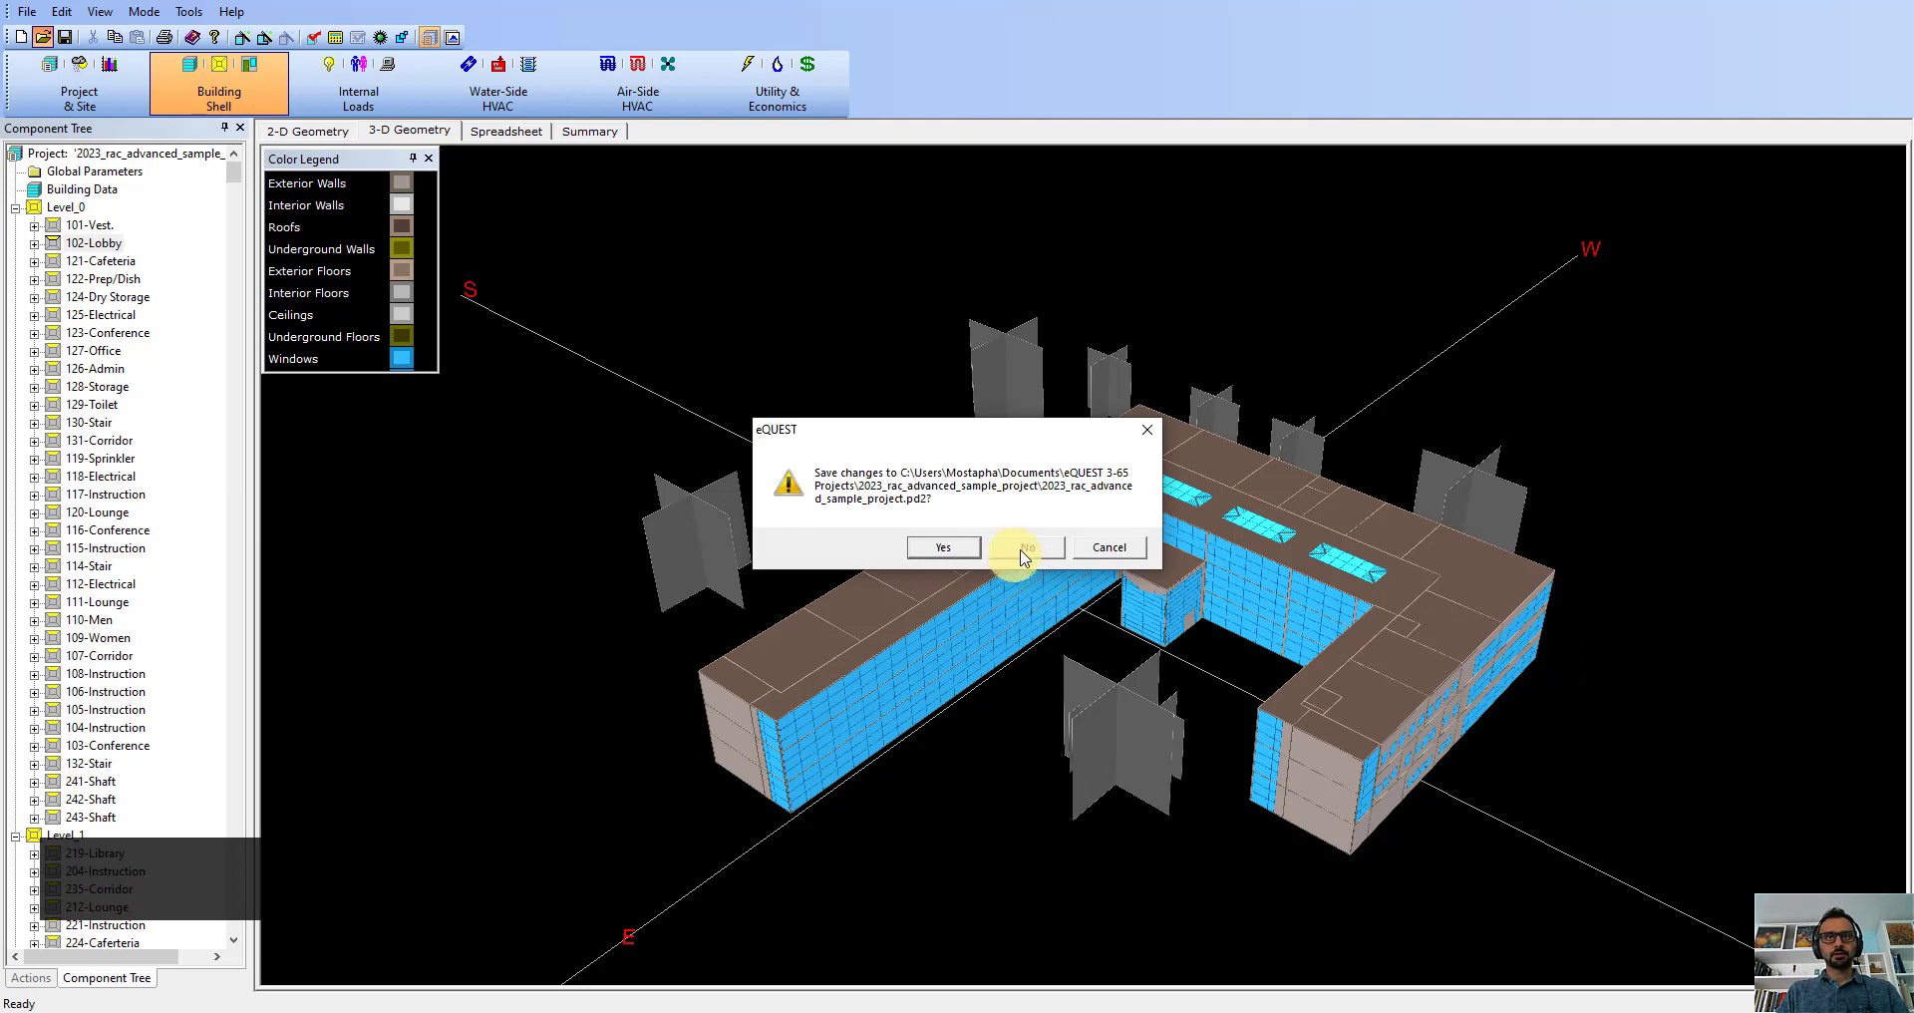
{"action": "left_click", "coordinate": [1028, 550]}
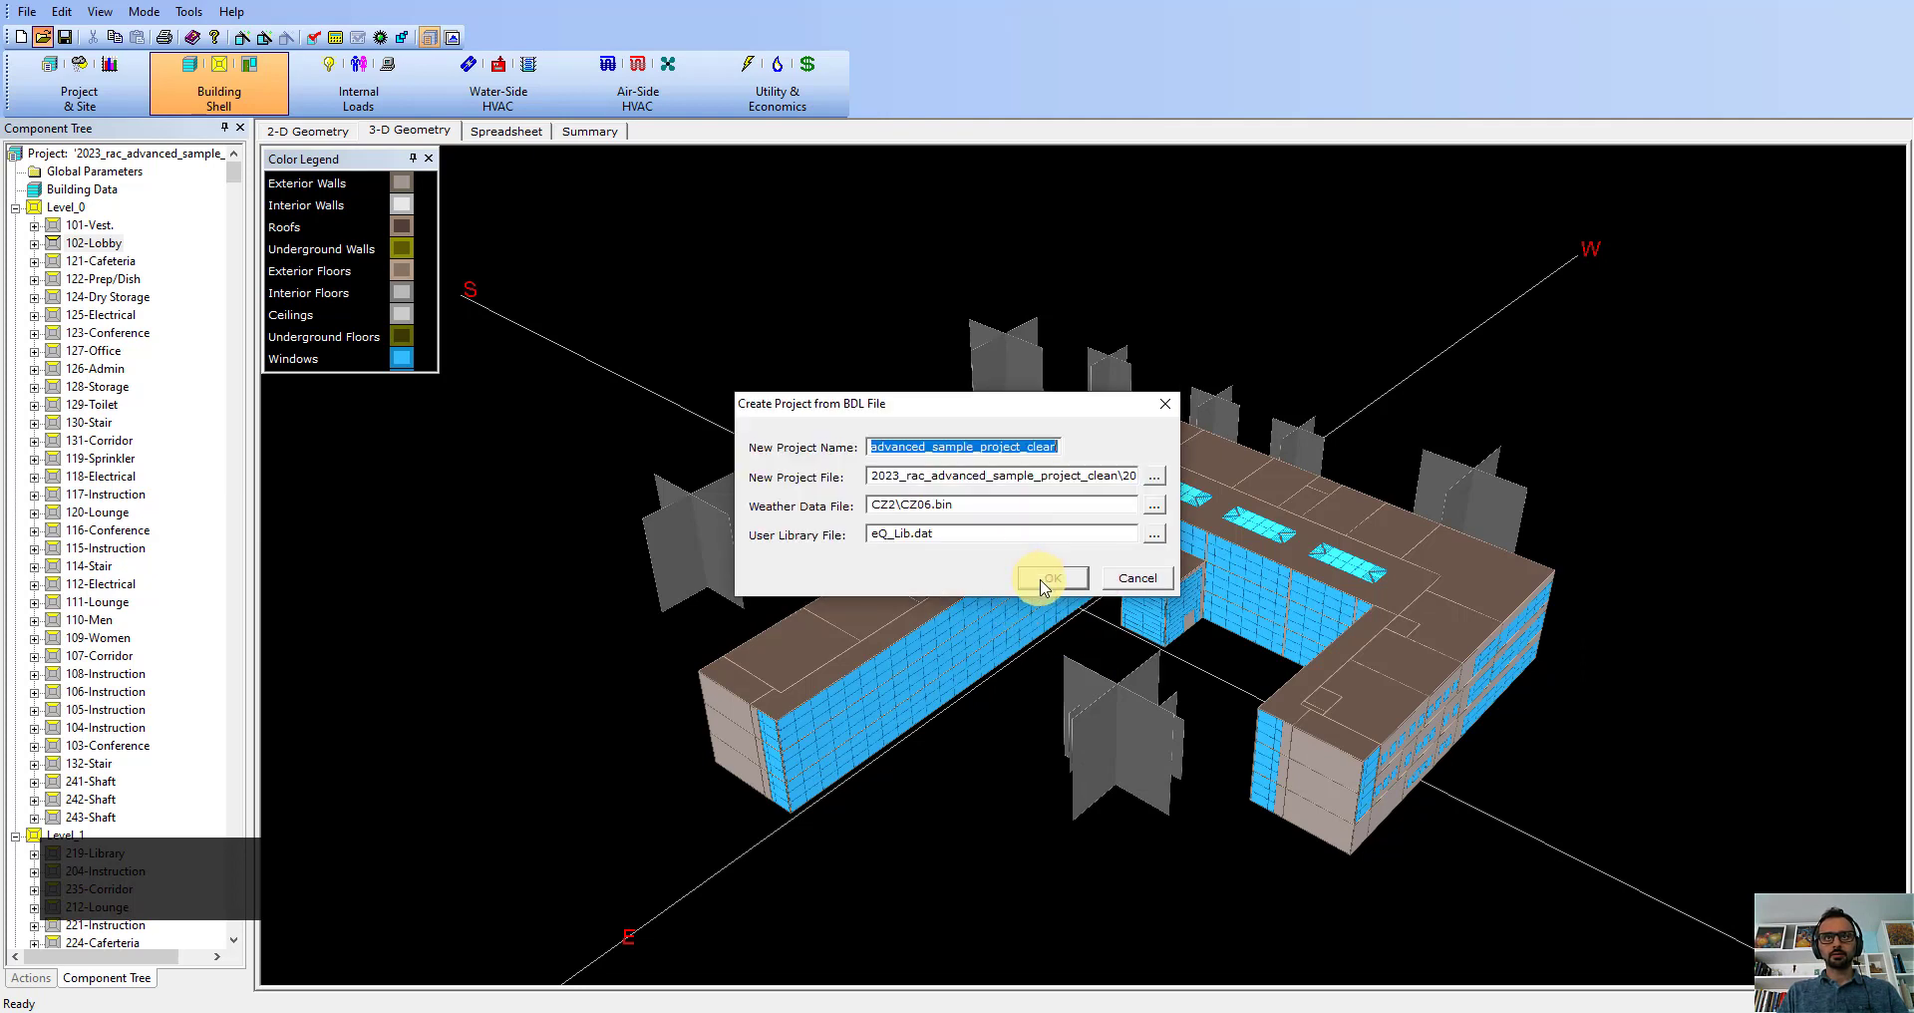
Step: Go back from the first confirmation and remove '_clean' from the new project name
{"action": "left_click", "coordinate": [1041, 583]}
{"action": "left_click", "coordinate": [1034, 548]}
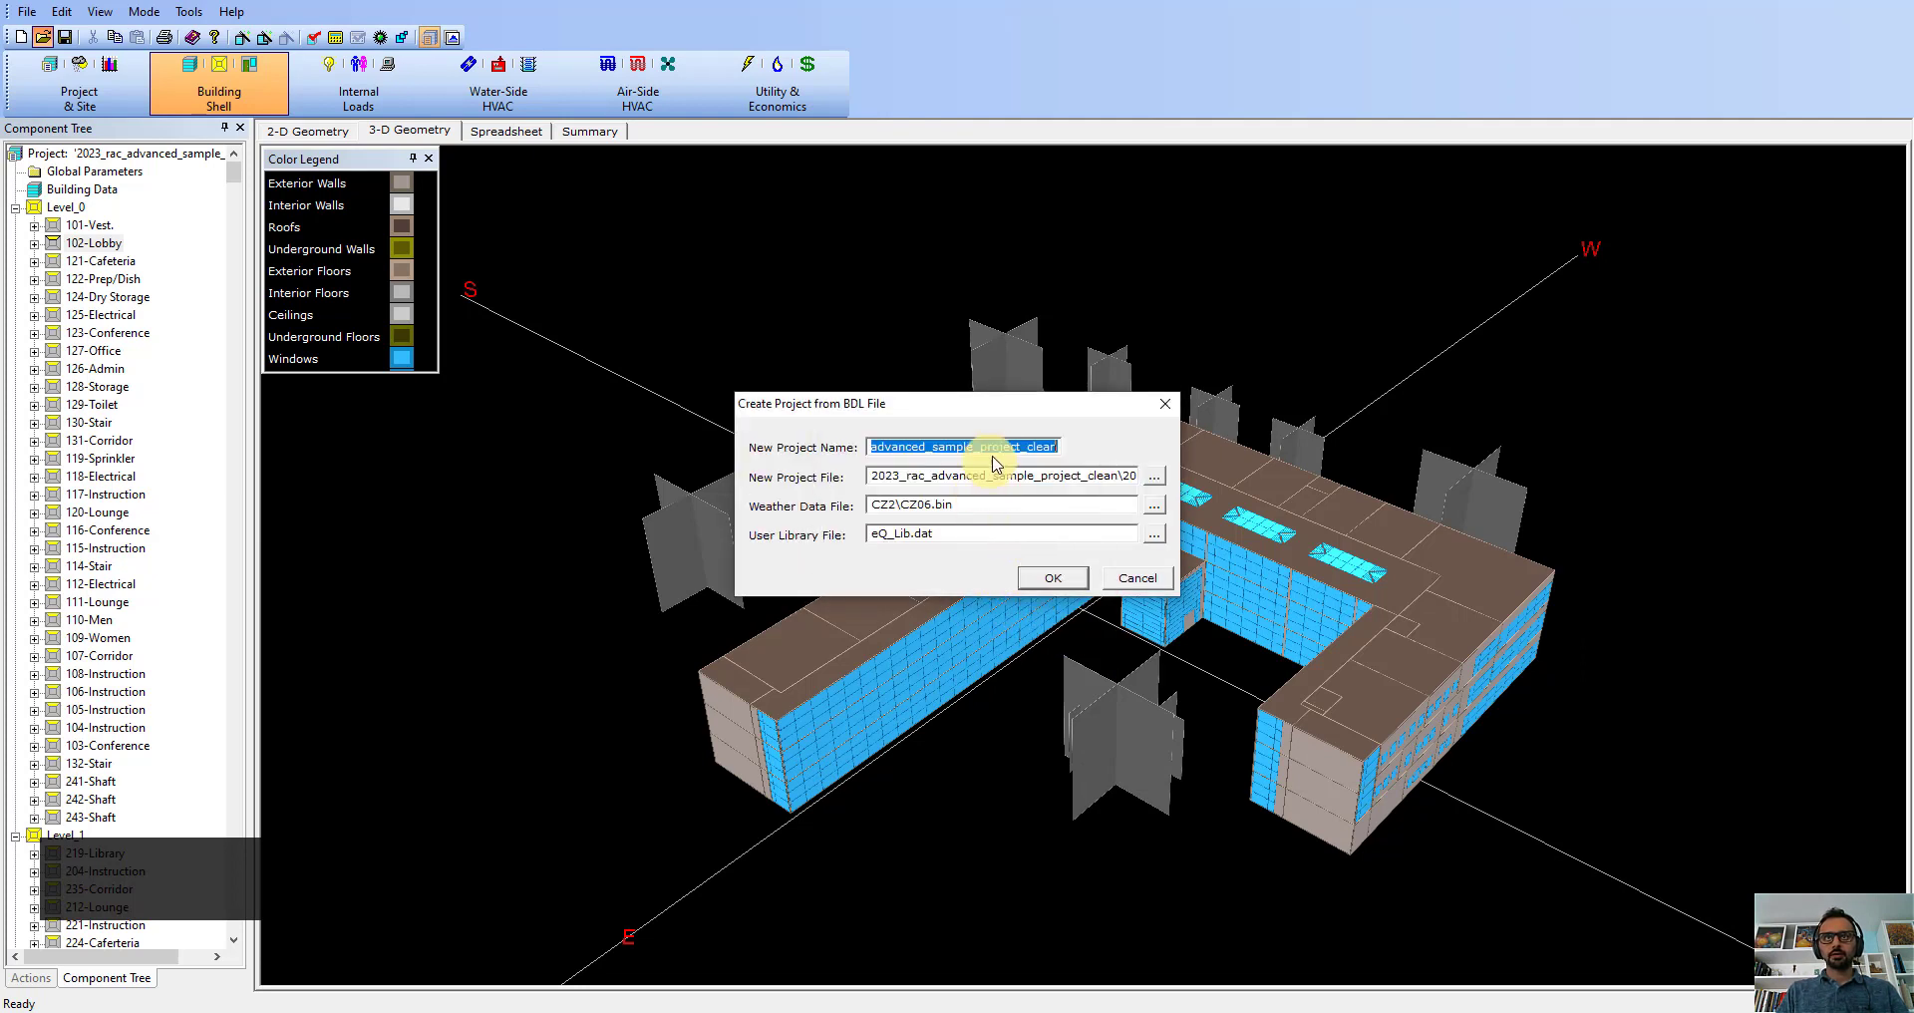
{"action": "left_click", "coordinate": [982, 448]}
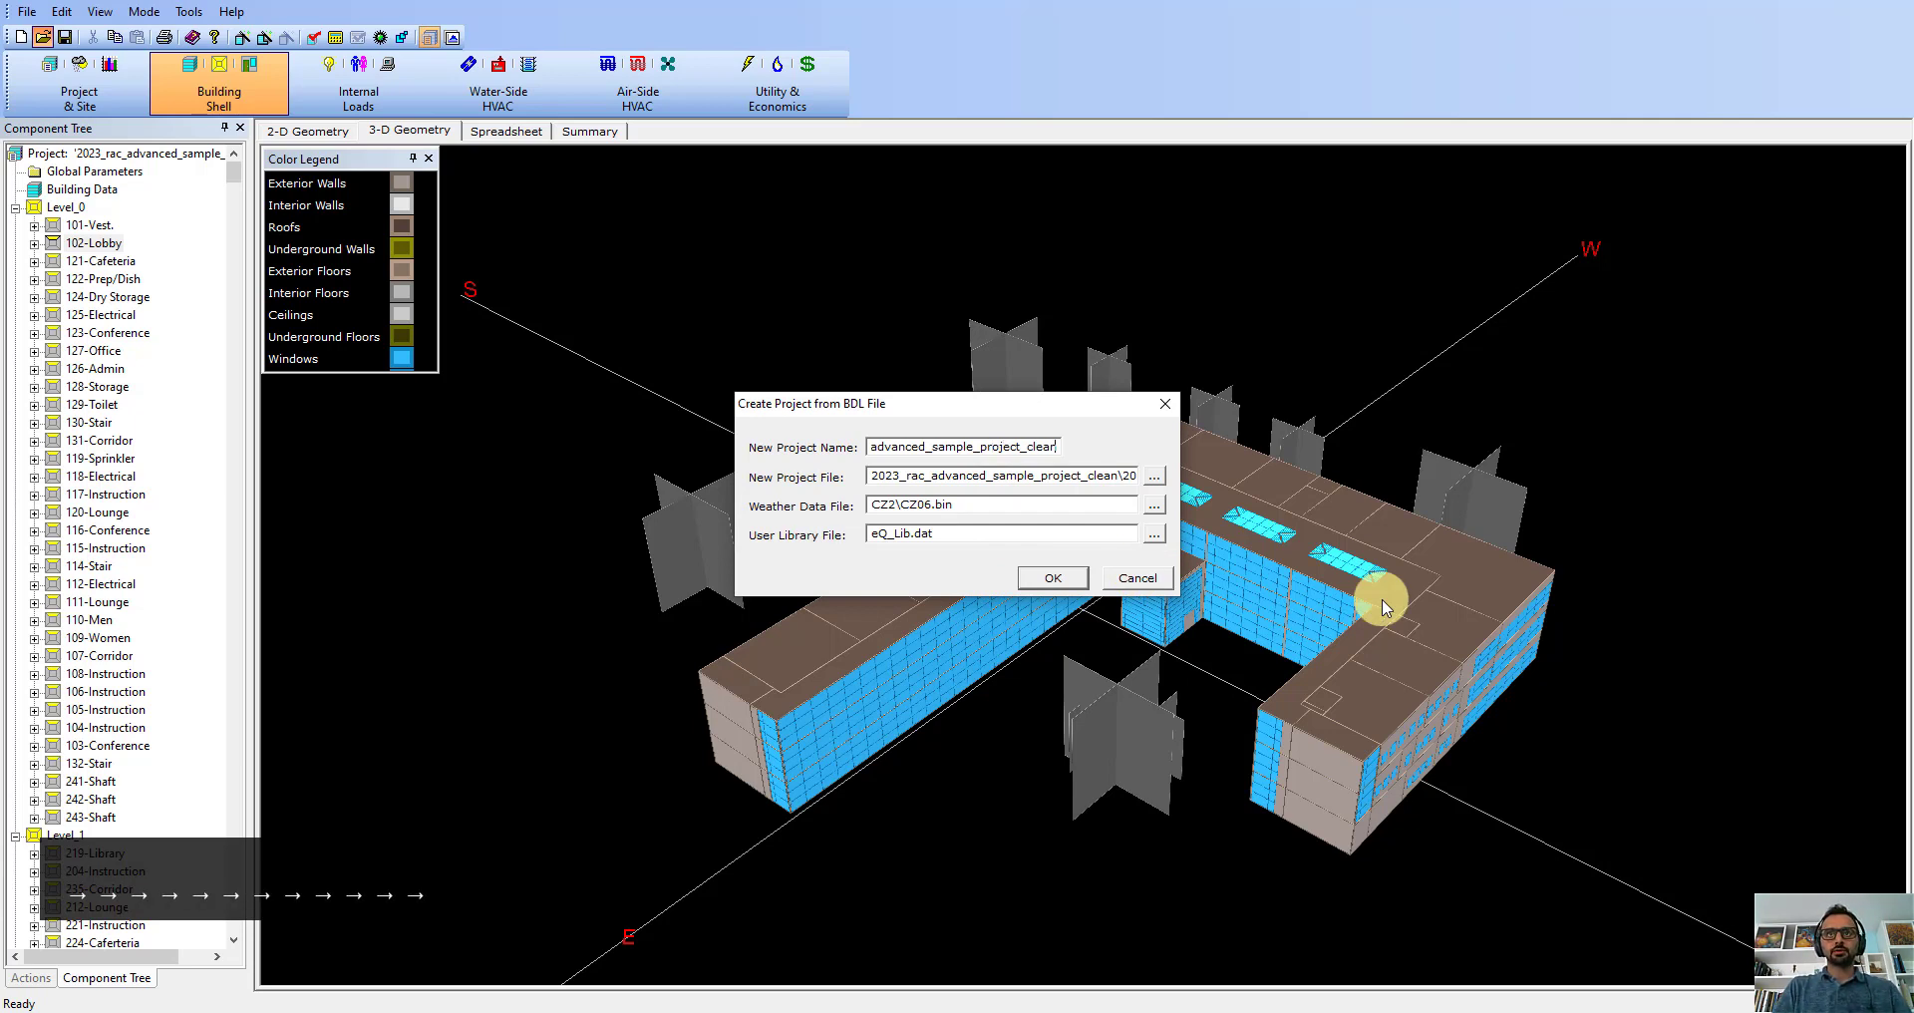
{"action": "key", "text": "BackSpace"}
{"action": "key", "text": "BackSpace"}
{"action": "key", "text": "BackSpace"}
{"action": "key", "text": "BackSpace"}
{"action": "key", "text": "BackSpace"}
{"action": "key", "text": "BackSpace"}
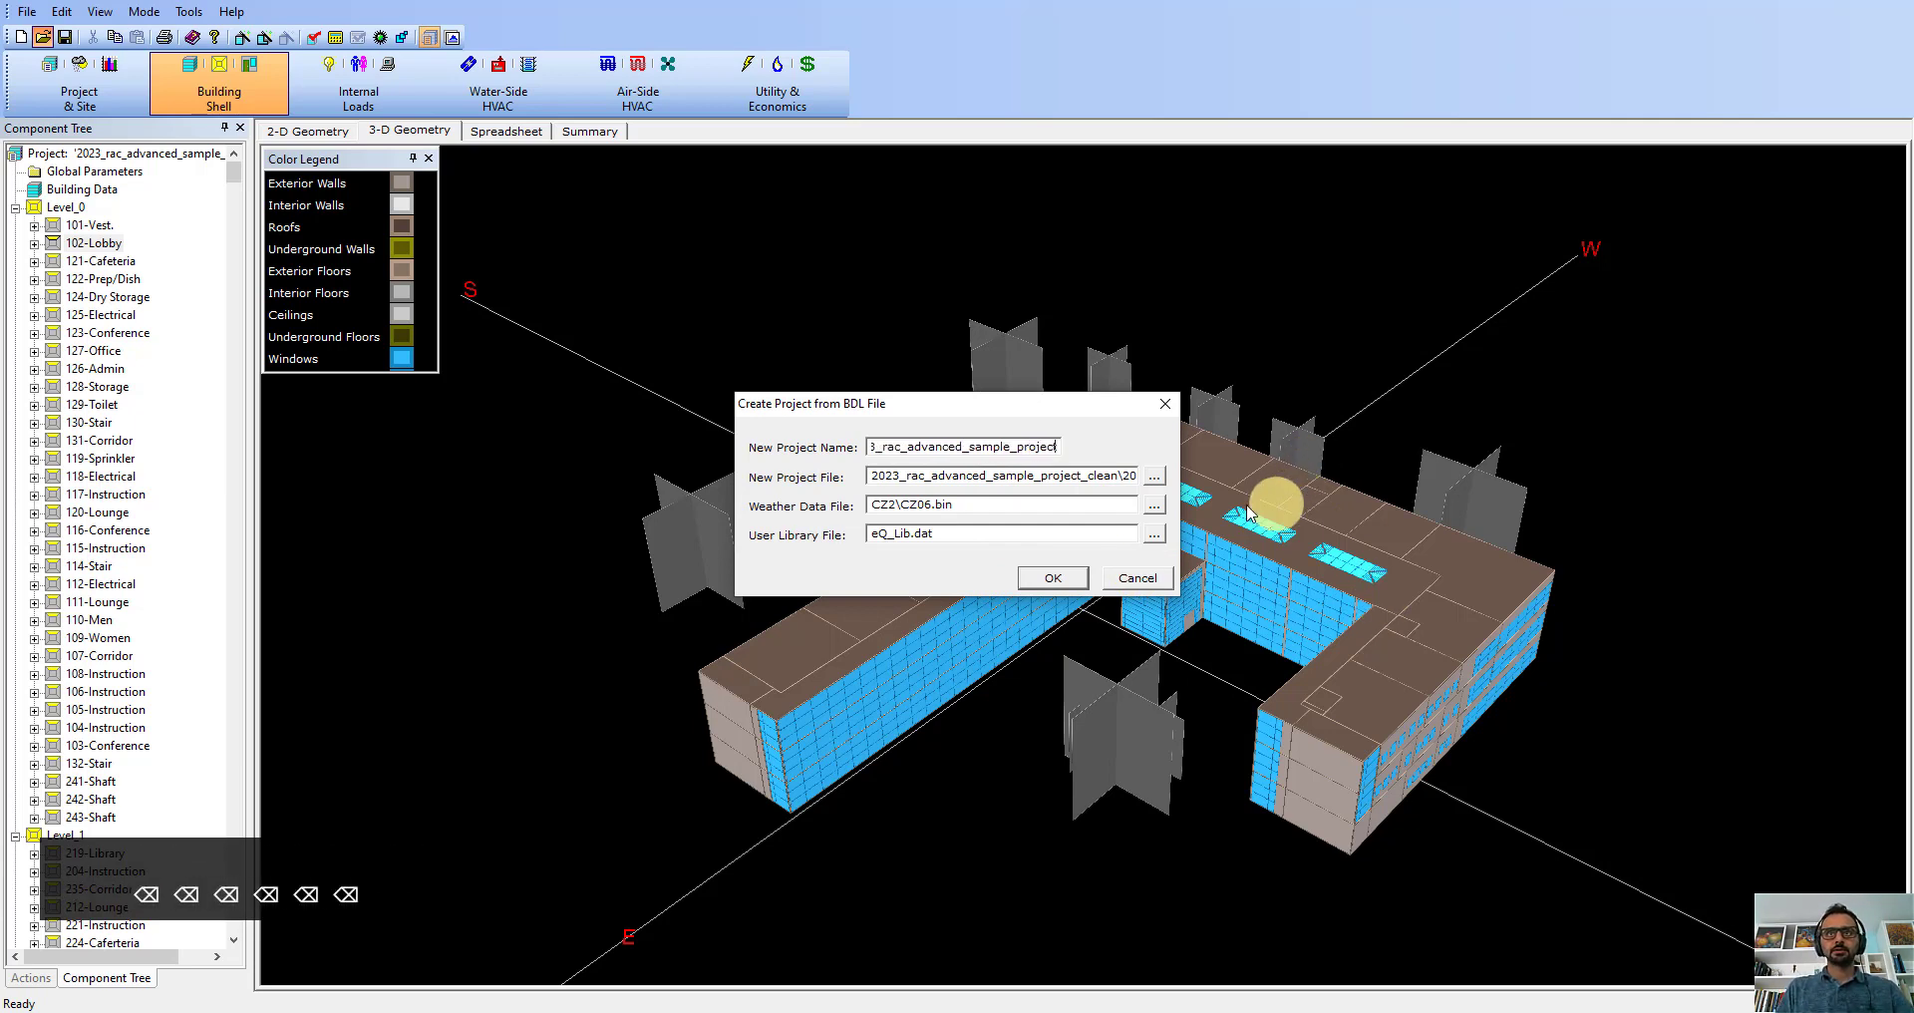
Step: Rename the project file to 2023_rac_advanced_sample_project.pd2 and create it, replacing existing files
{"action": "left_click", "coordinate": [1092, 479]}
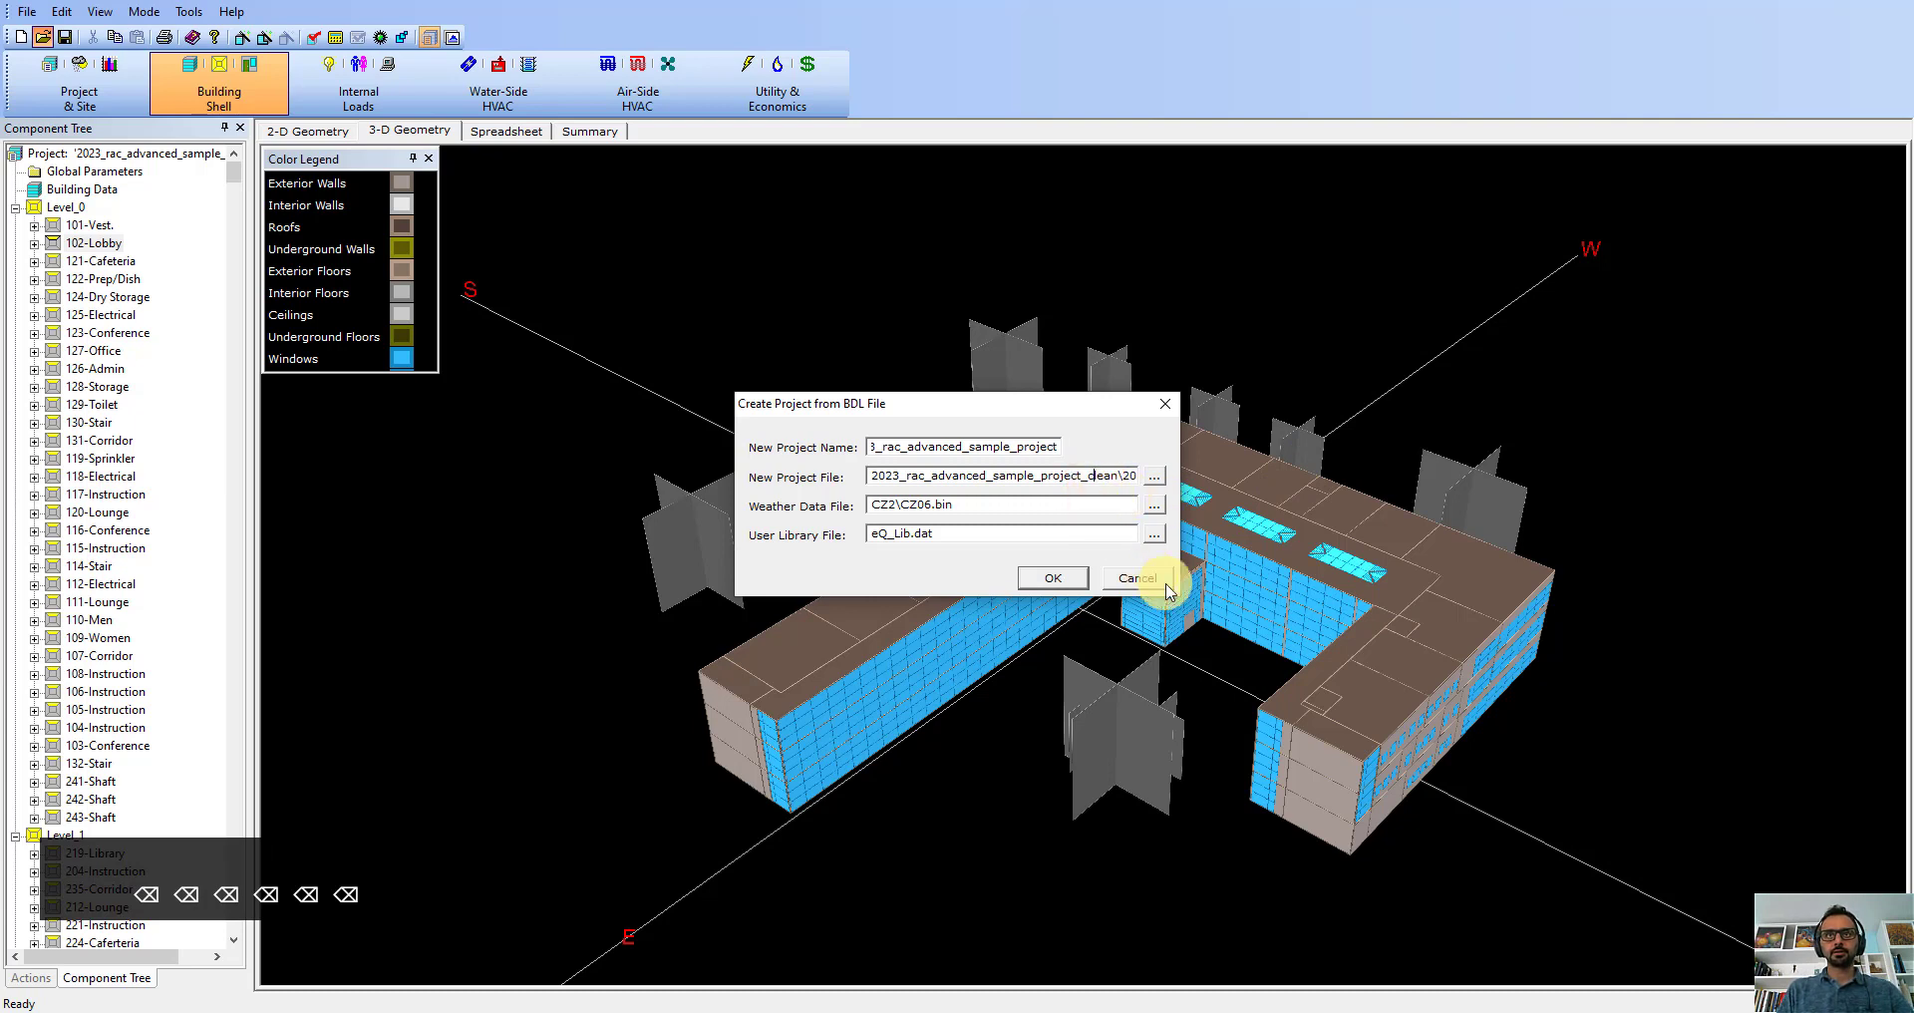
{"action": "key", "text": "Right"}
{"action": "key", "text": "Right"}
{"action": "key", "text": "Right"}
{"action": "key", "text": "Right"}
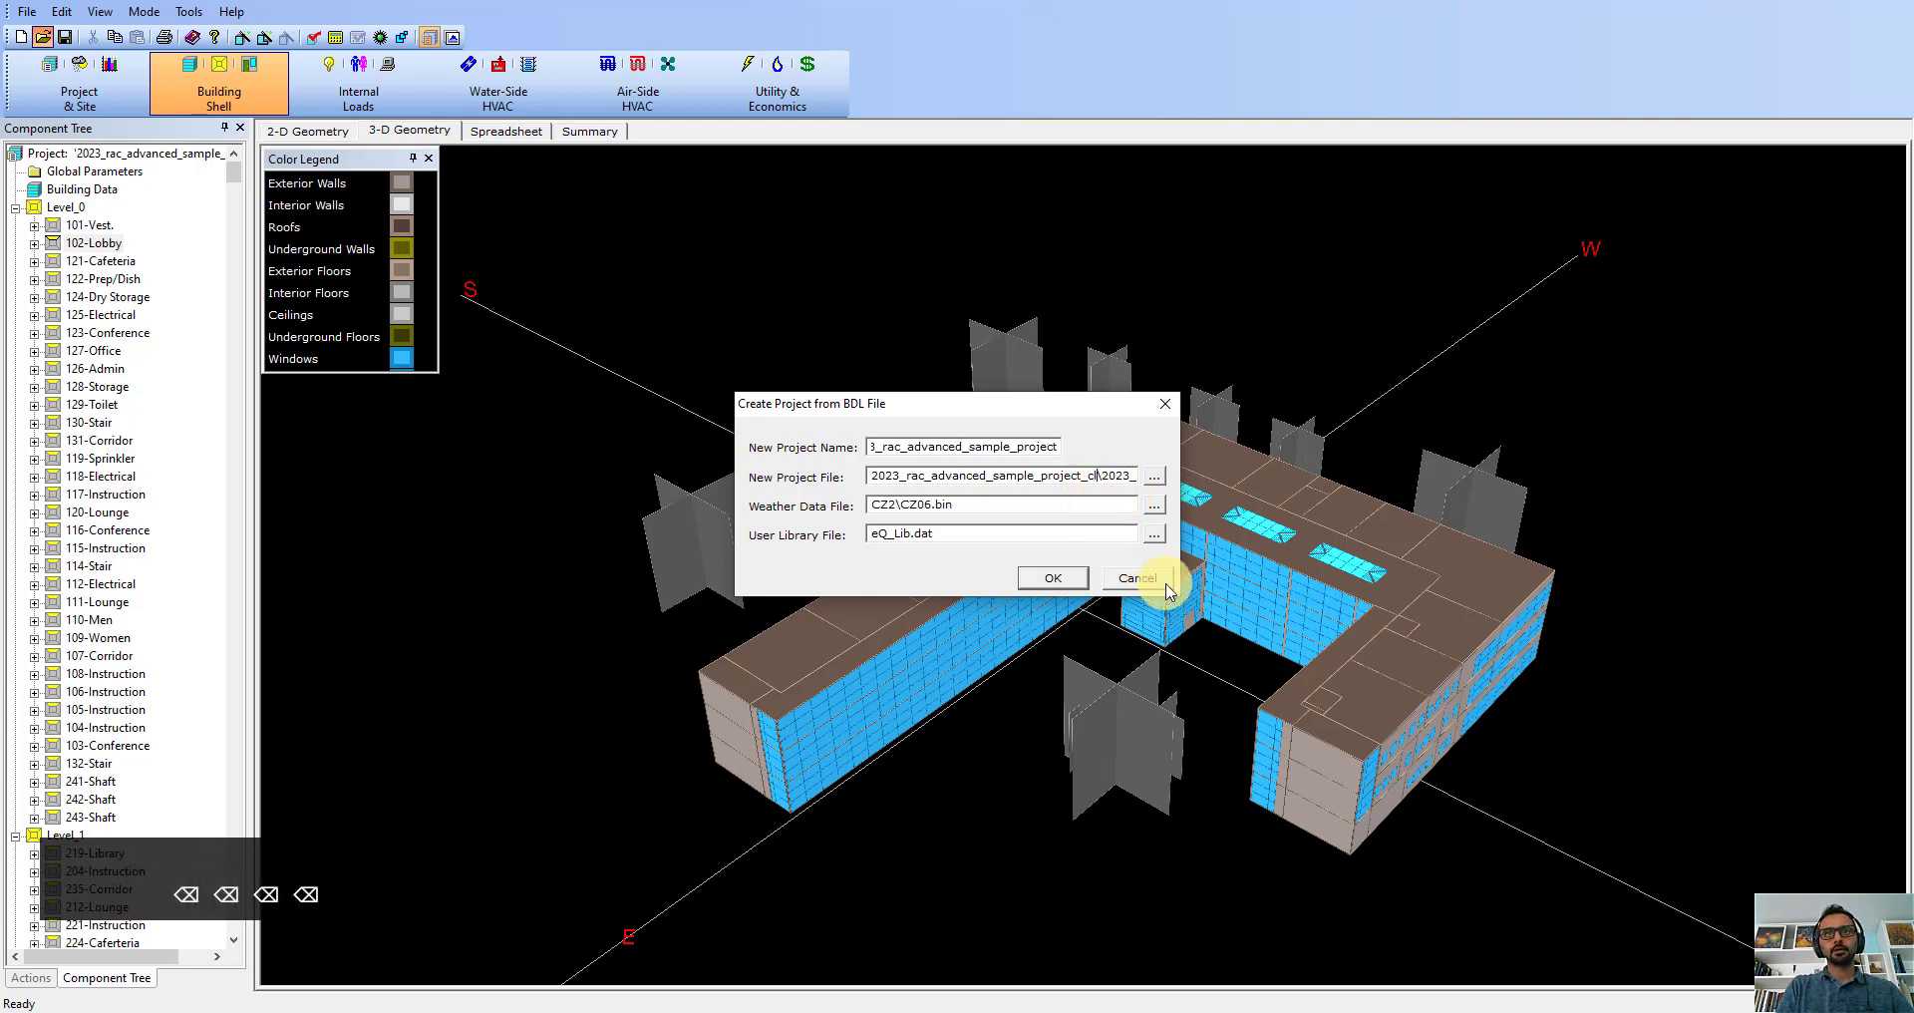
{"action": "key", "text": "BackSpace"}
{"action": "key", "text": "BackSpace"}
{"action": "key", "text": "BackSpace"}
{"action": "key", "text": "BackSpace"}
{"action": "key", "text": "BackSpace"}
{"action": "key", "text": "BackSpace"}
{"action": "key", "text": "Left"}
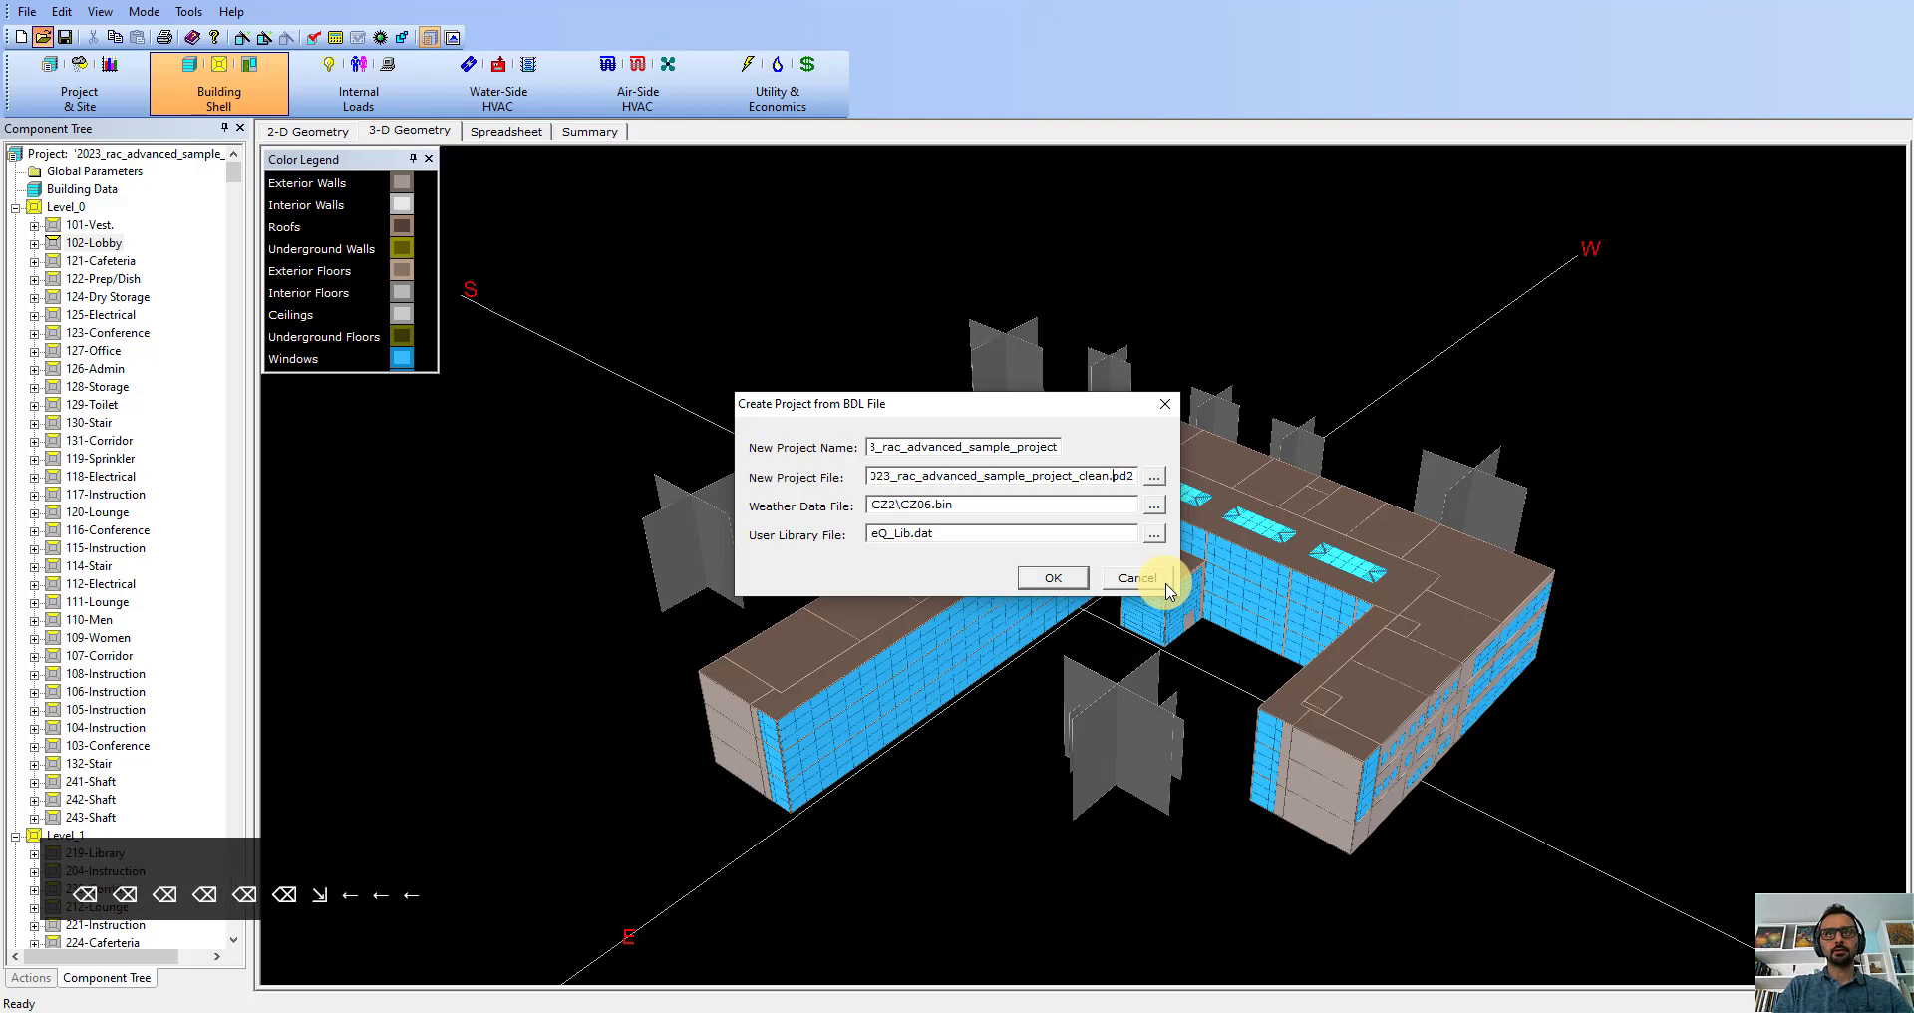
{"action": "type", "text": "_d"}
{"action": "key", "text": "BackSpace"}
{"action": "key", "text": "BackSpace"}
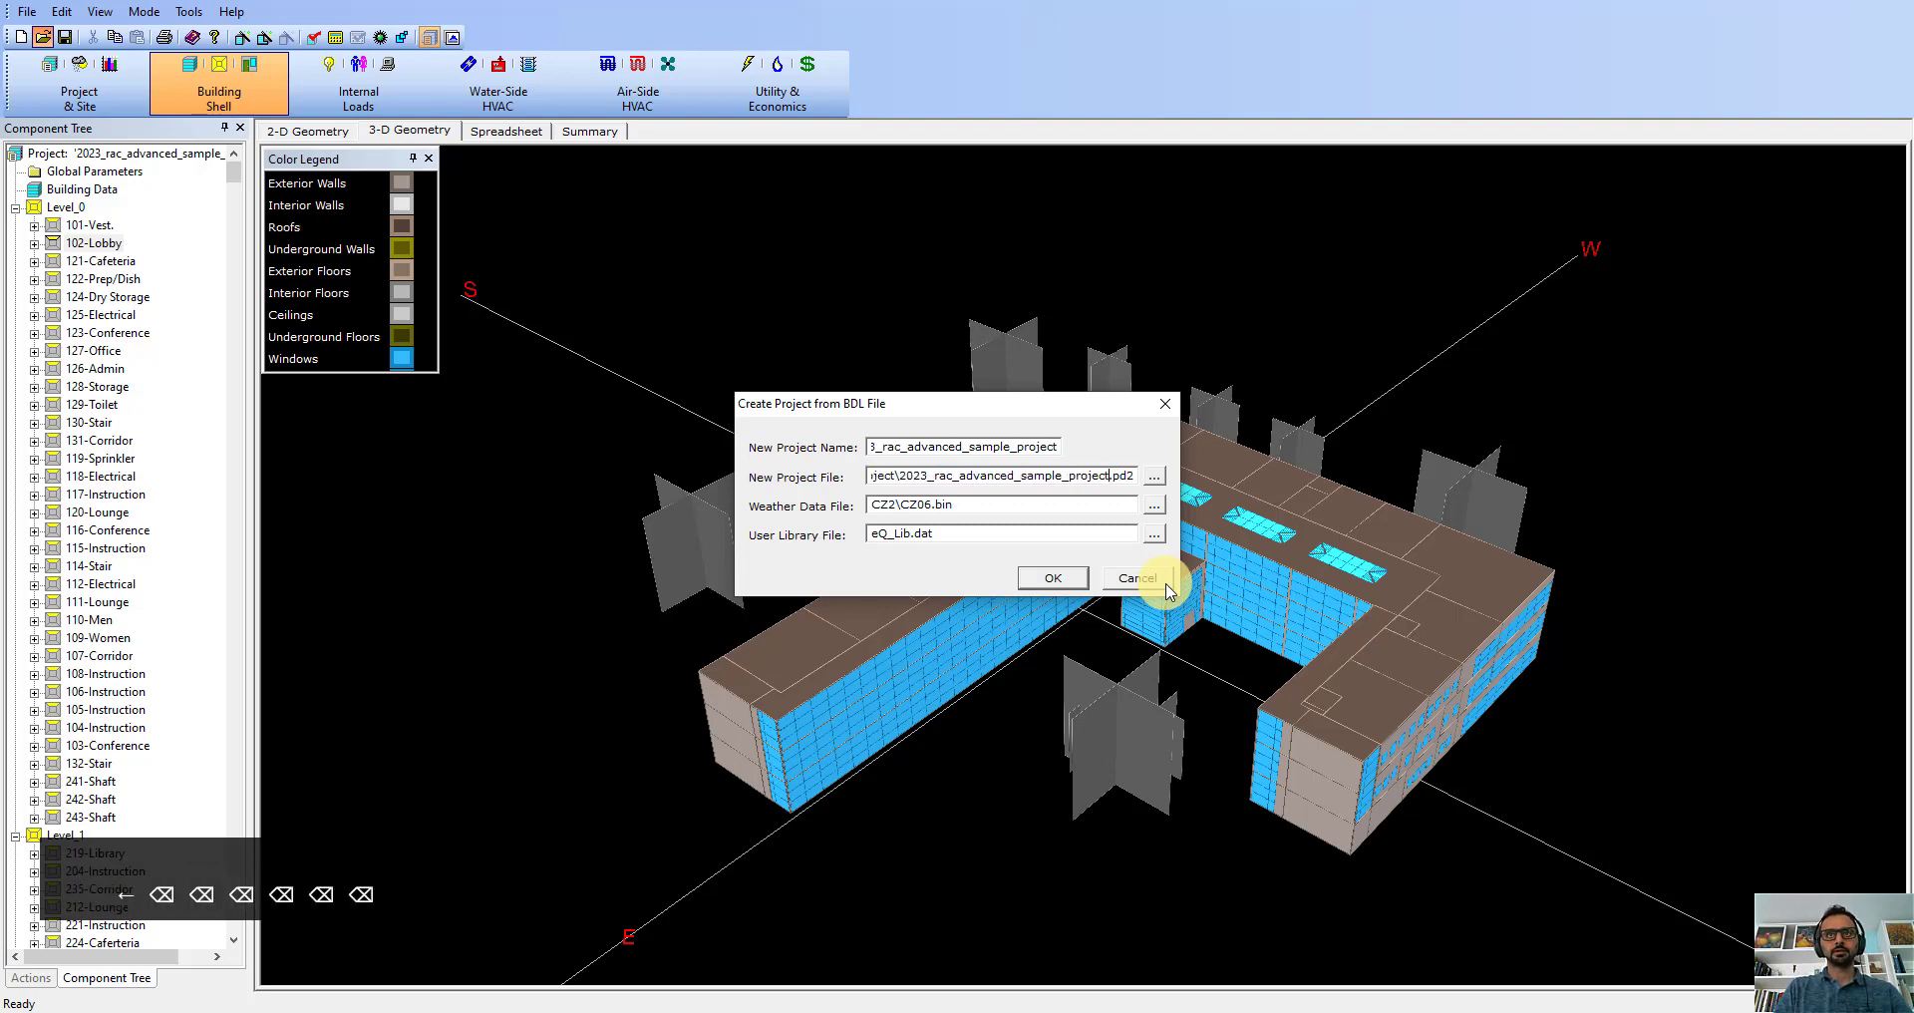
{"action": "left_click", "coordinate": [1052, 576]}
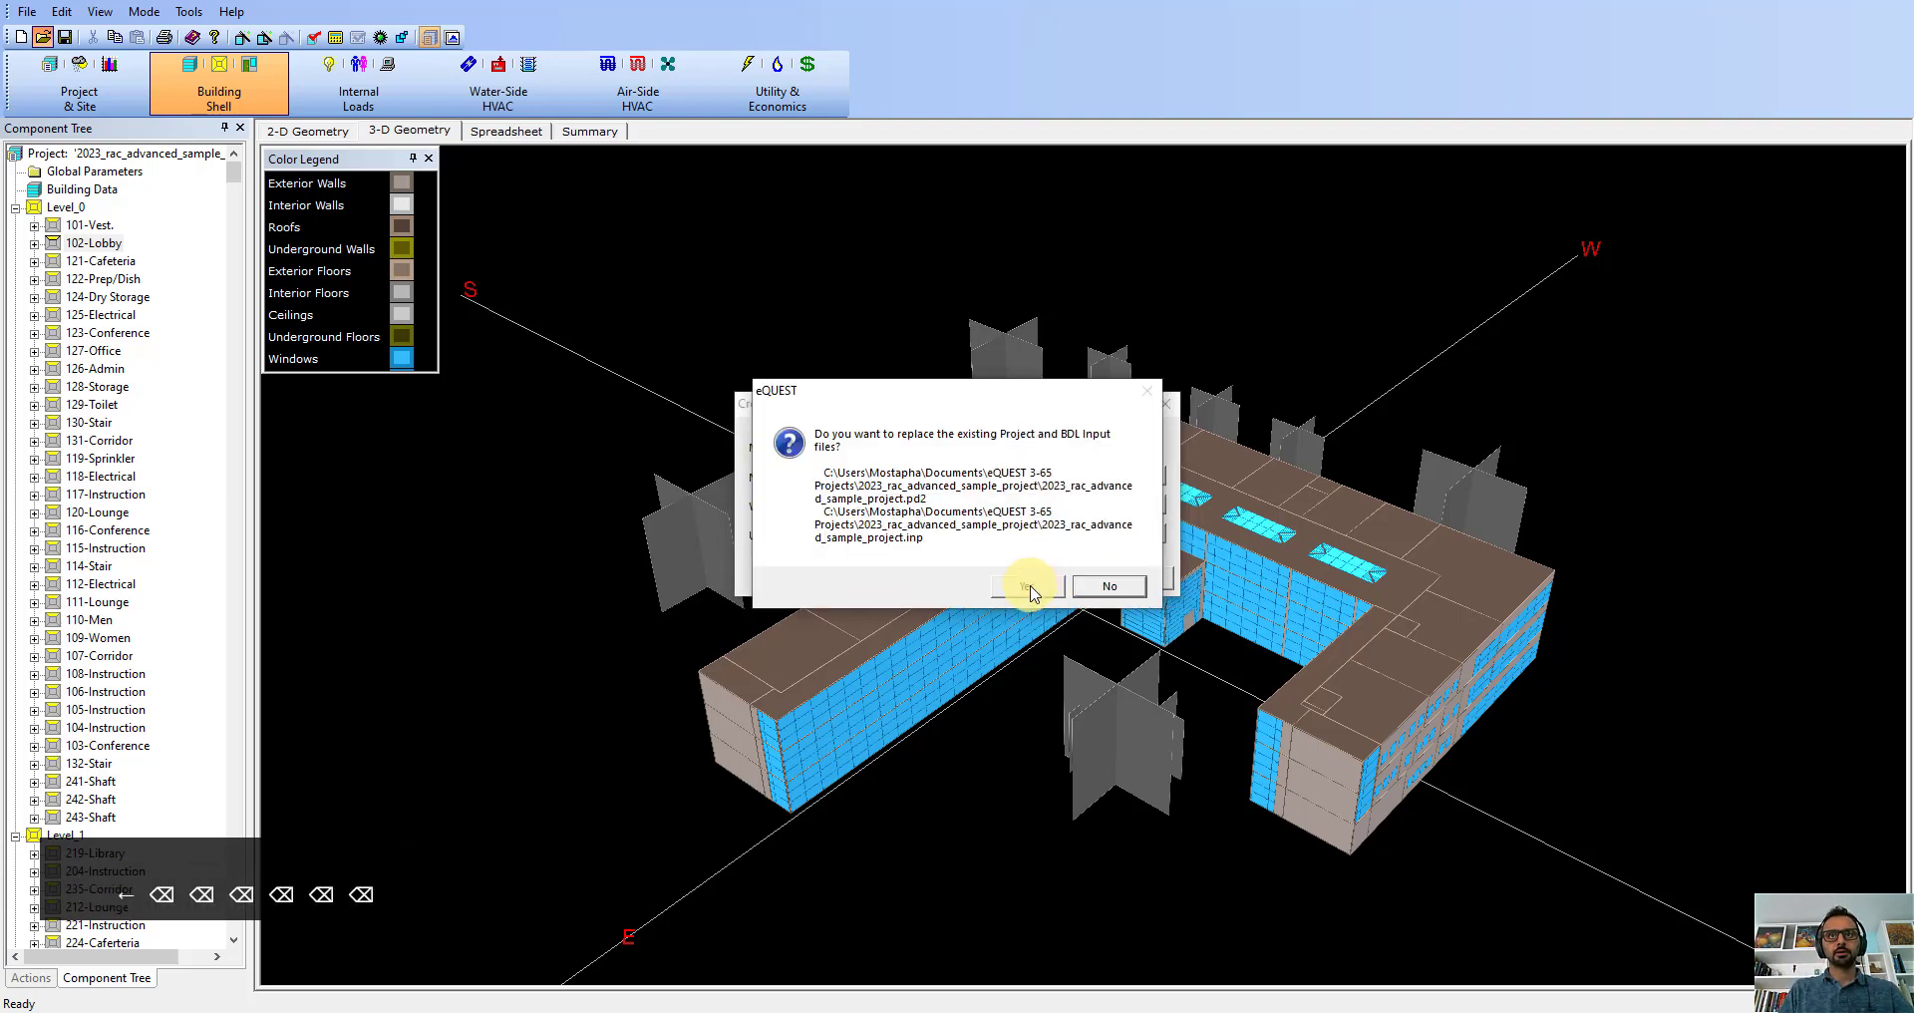
{"action": "left_click", "coordinate": [1045, 576]}
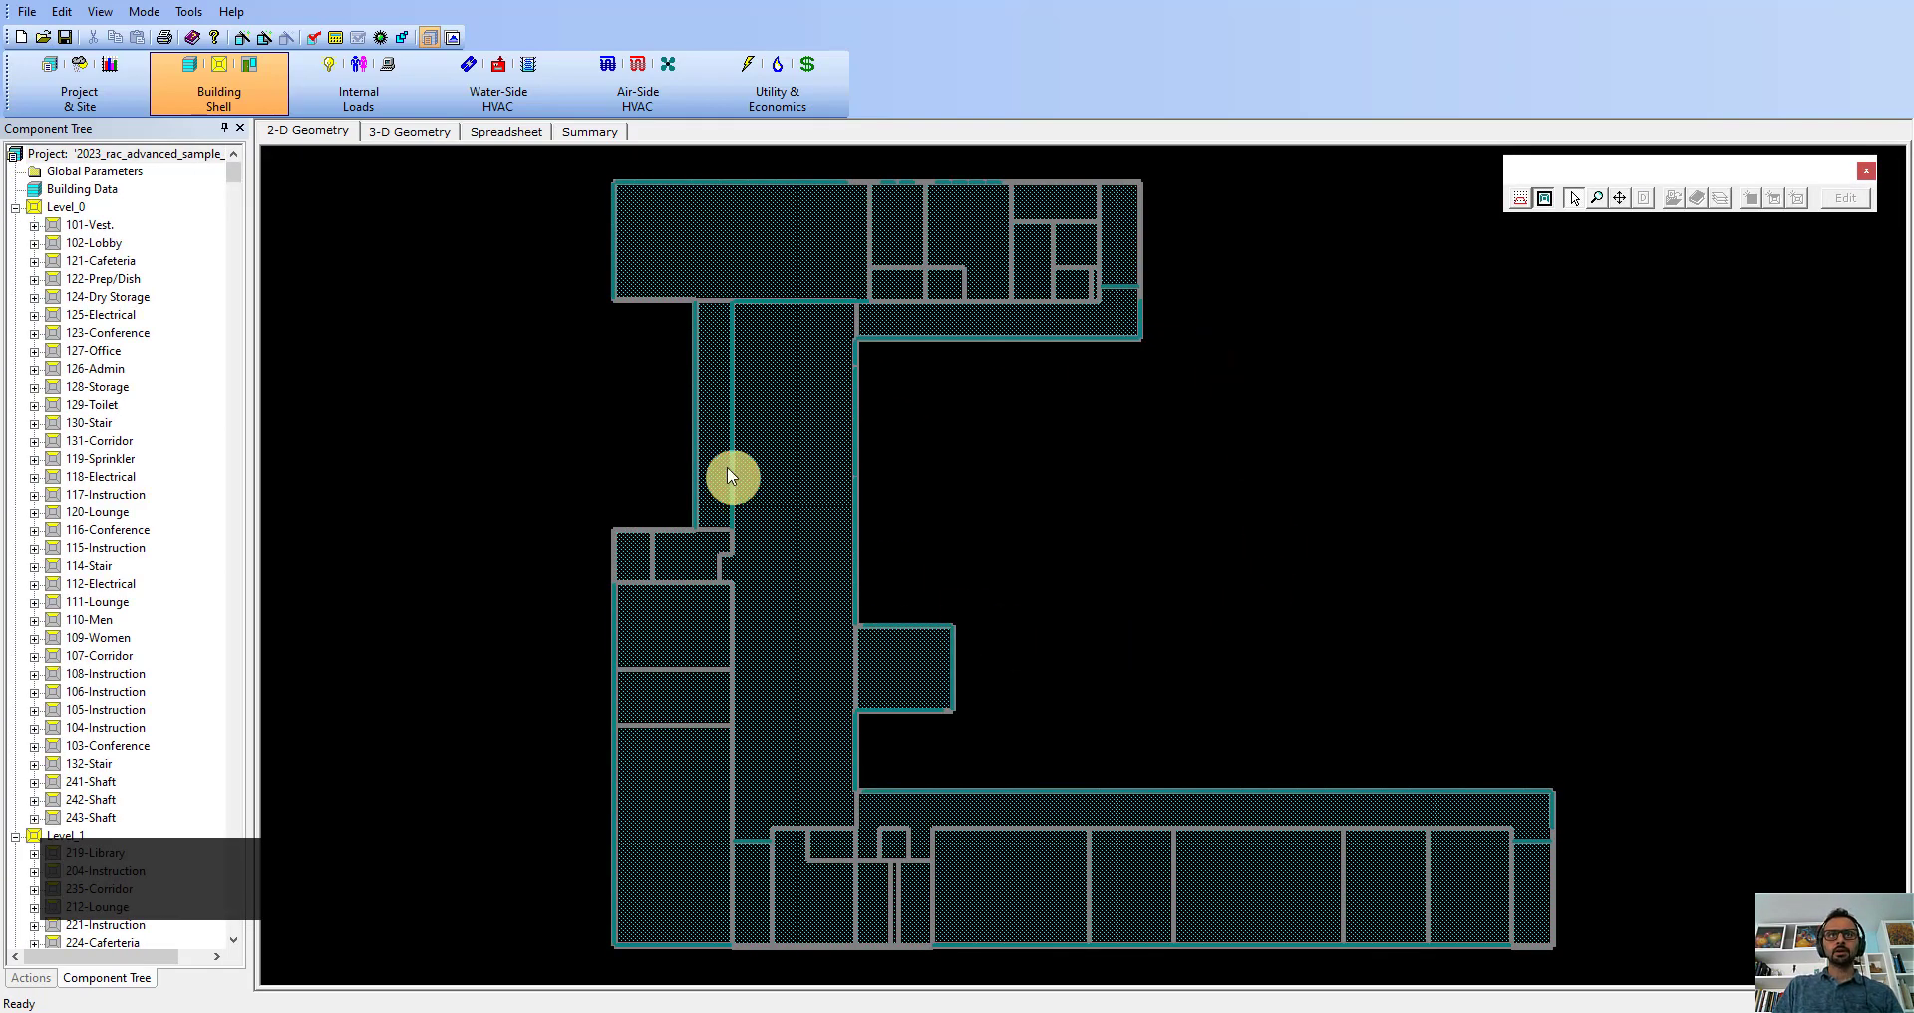
Step: Review the Level_0, Level_1 and Level_2 floor plans, then switch to the 3-D Geometry view
{"action": "left_click", "coordinate": [33, 210]}
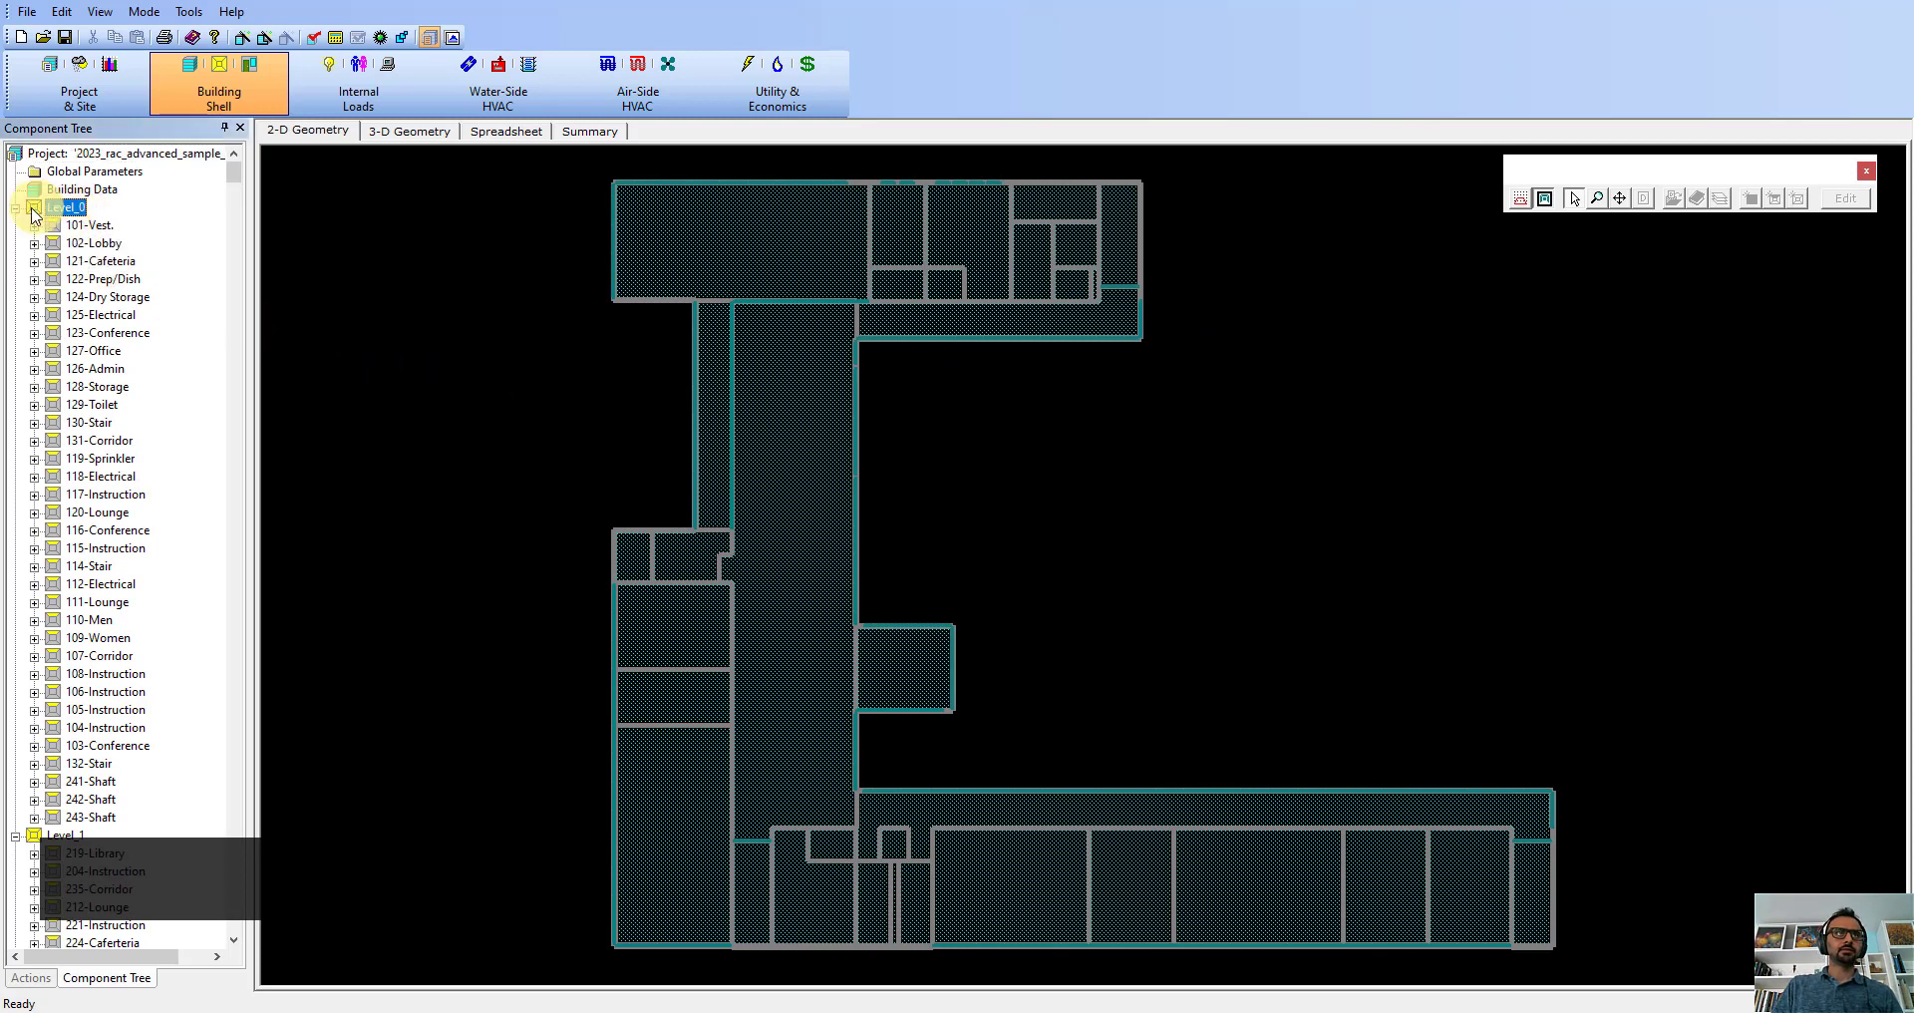
{"action": "double_click", "coordinate": [34, 214]}
{"action": "left_click", "coordinate": [35, 228]}
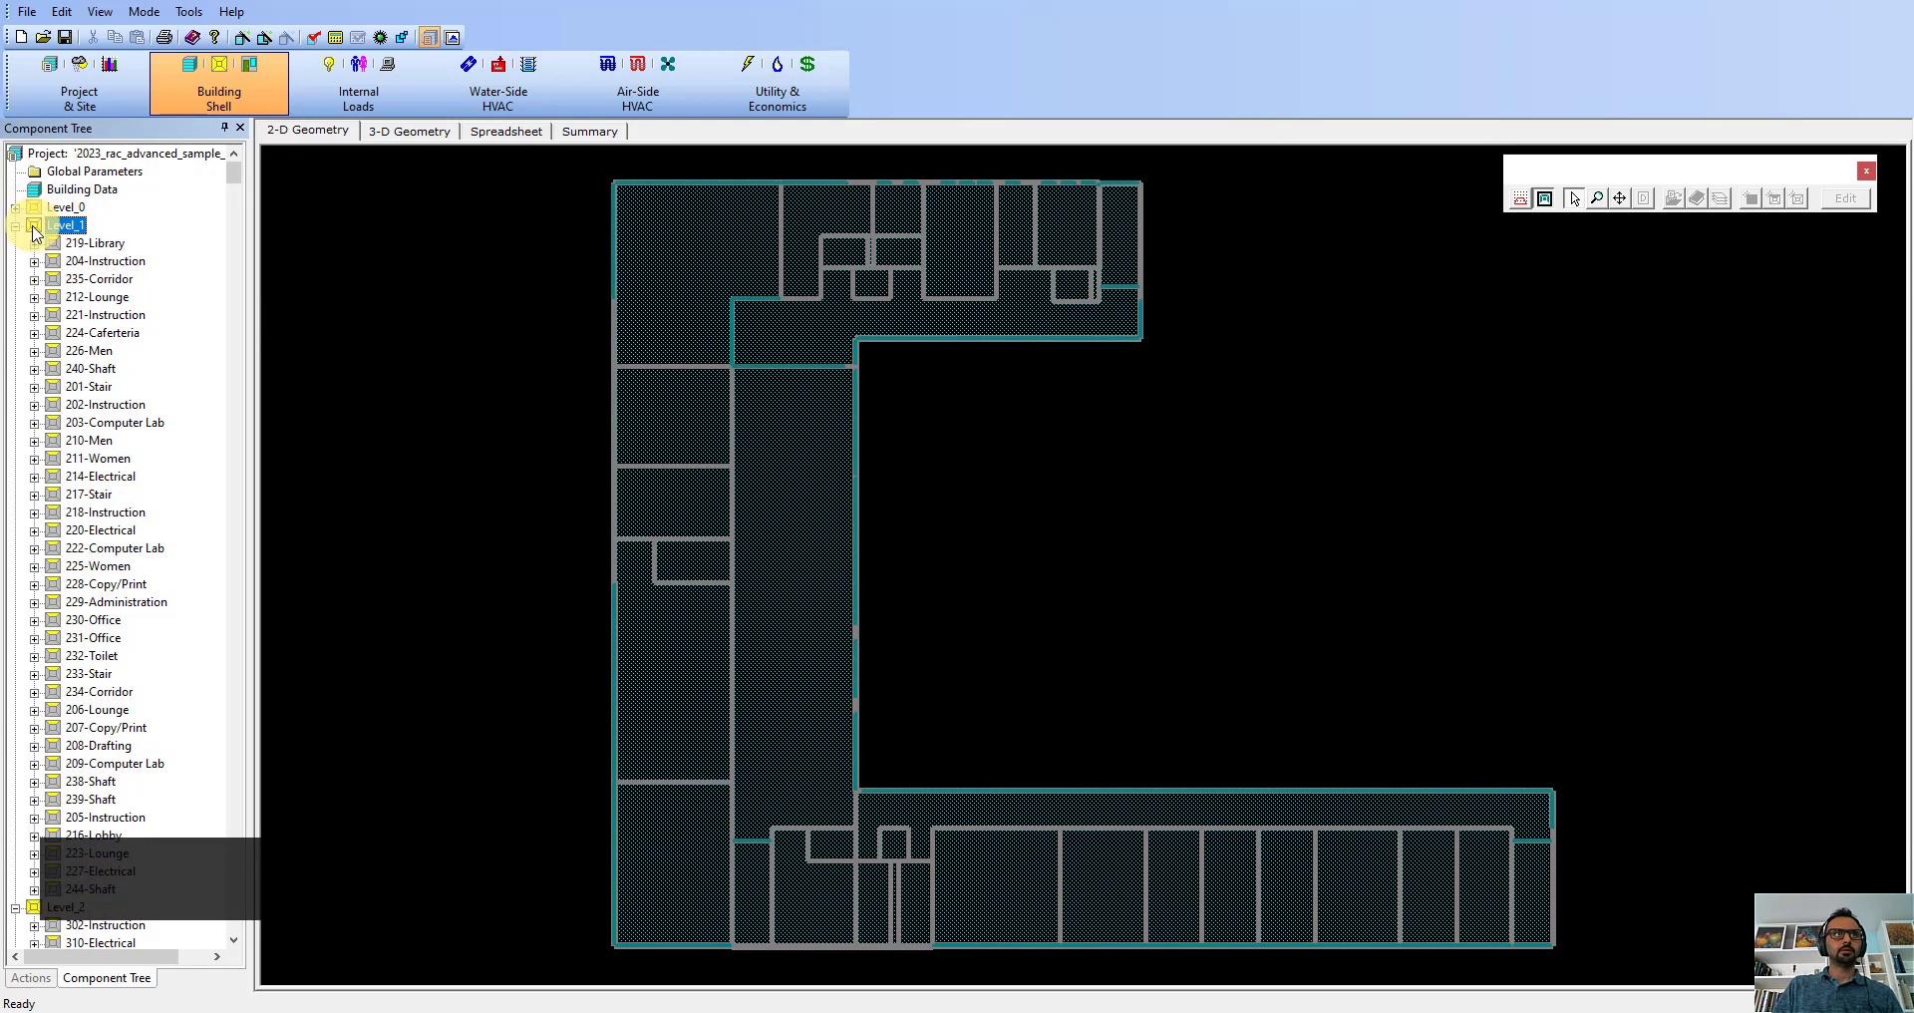
{"action": "left_click", "coordinate": [15, 226]}
{"action": "left_click", "coordinate": [66, 243]}
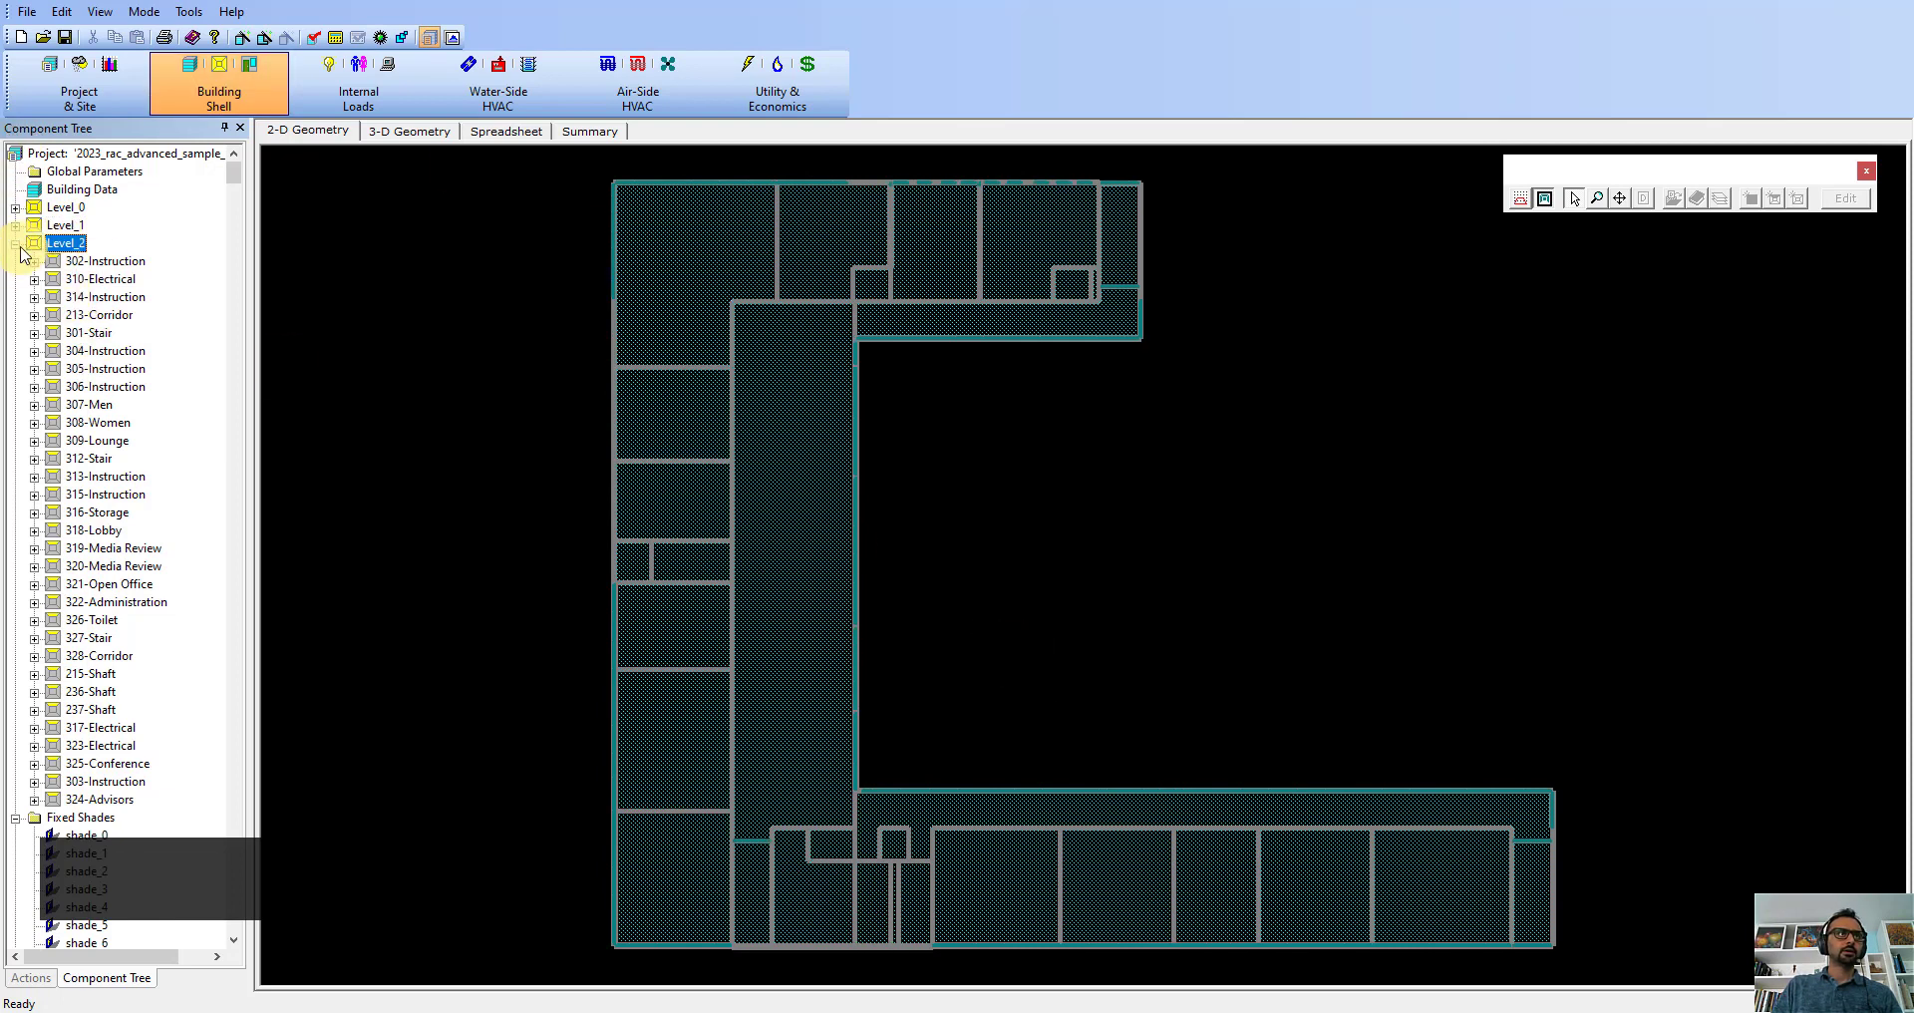
{"action": "left_click", "coordinate": [16, 244]}
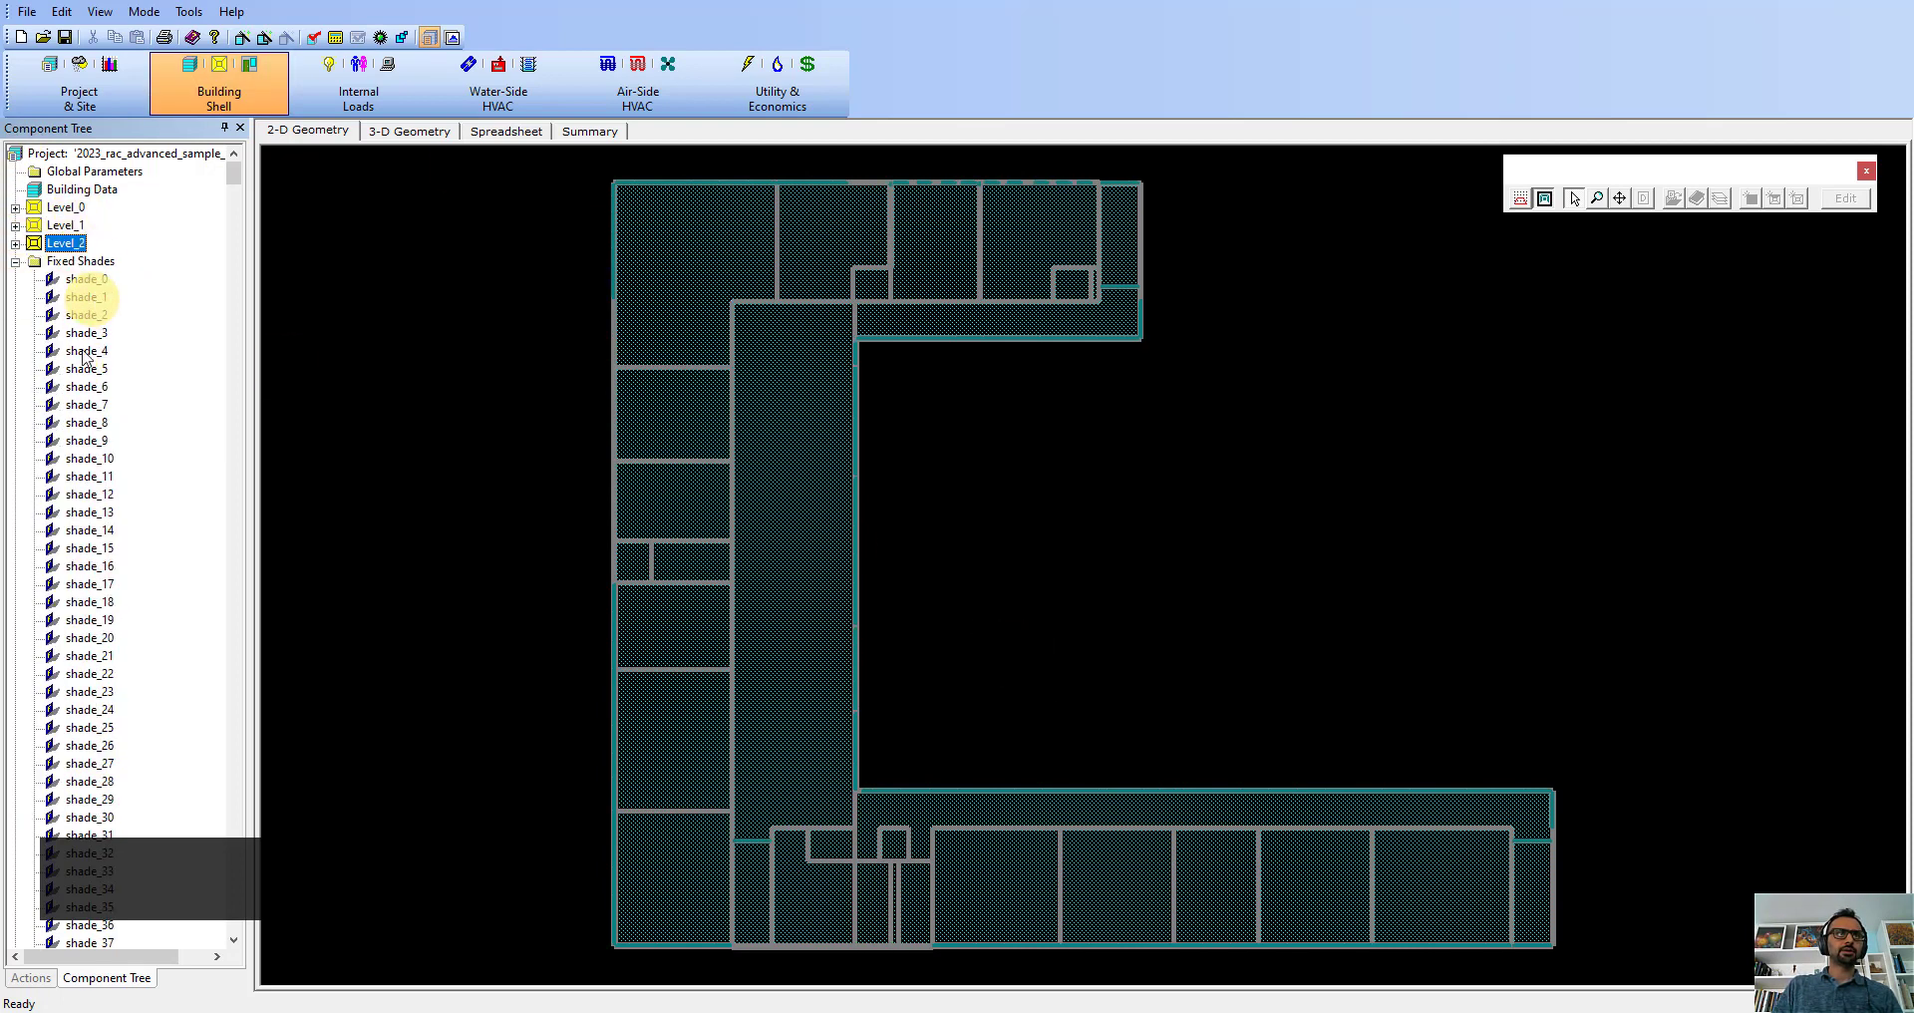
{"action": "left_click", "coordinate": [400, 134]}
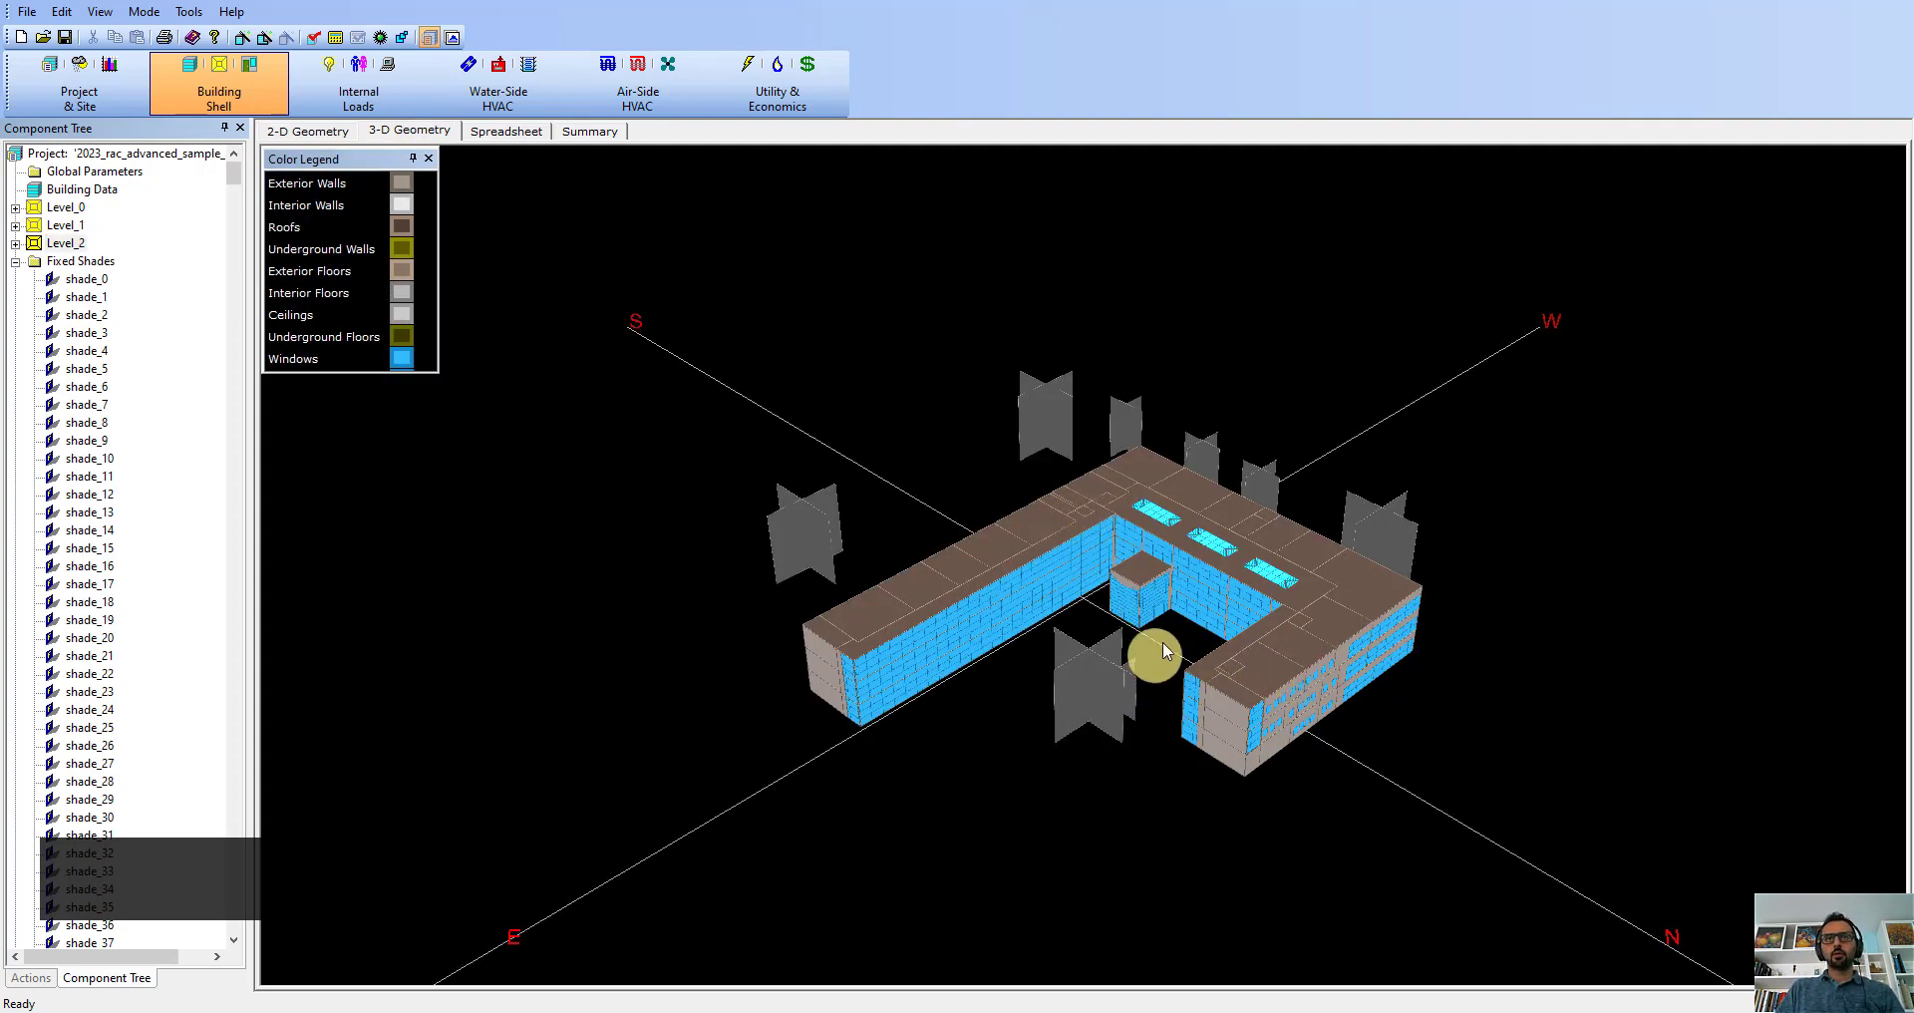
Step: Orbit and zoom into the courtyard block and rooftop skylights, then zoom back out to the whole building
{"action": "left_click_drag", "start_coordinate": [1162, 648], "coordinate": [1192, 585]}
{"action": "left_click_drag", "start_coordinate": [1029, 585], "coordinate": [800, 584]}
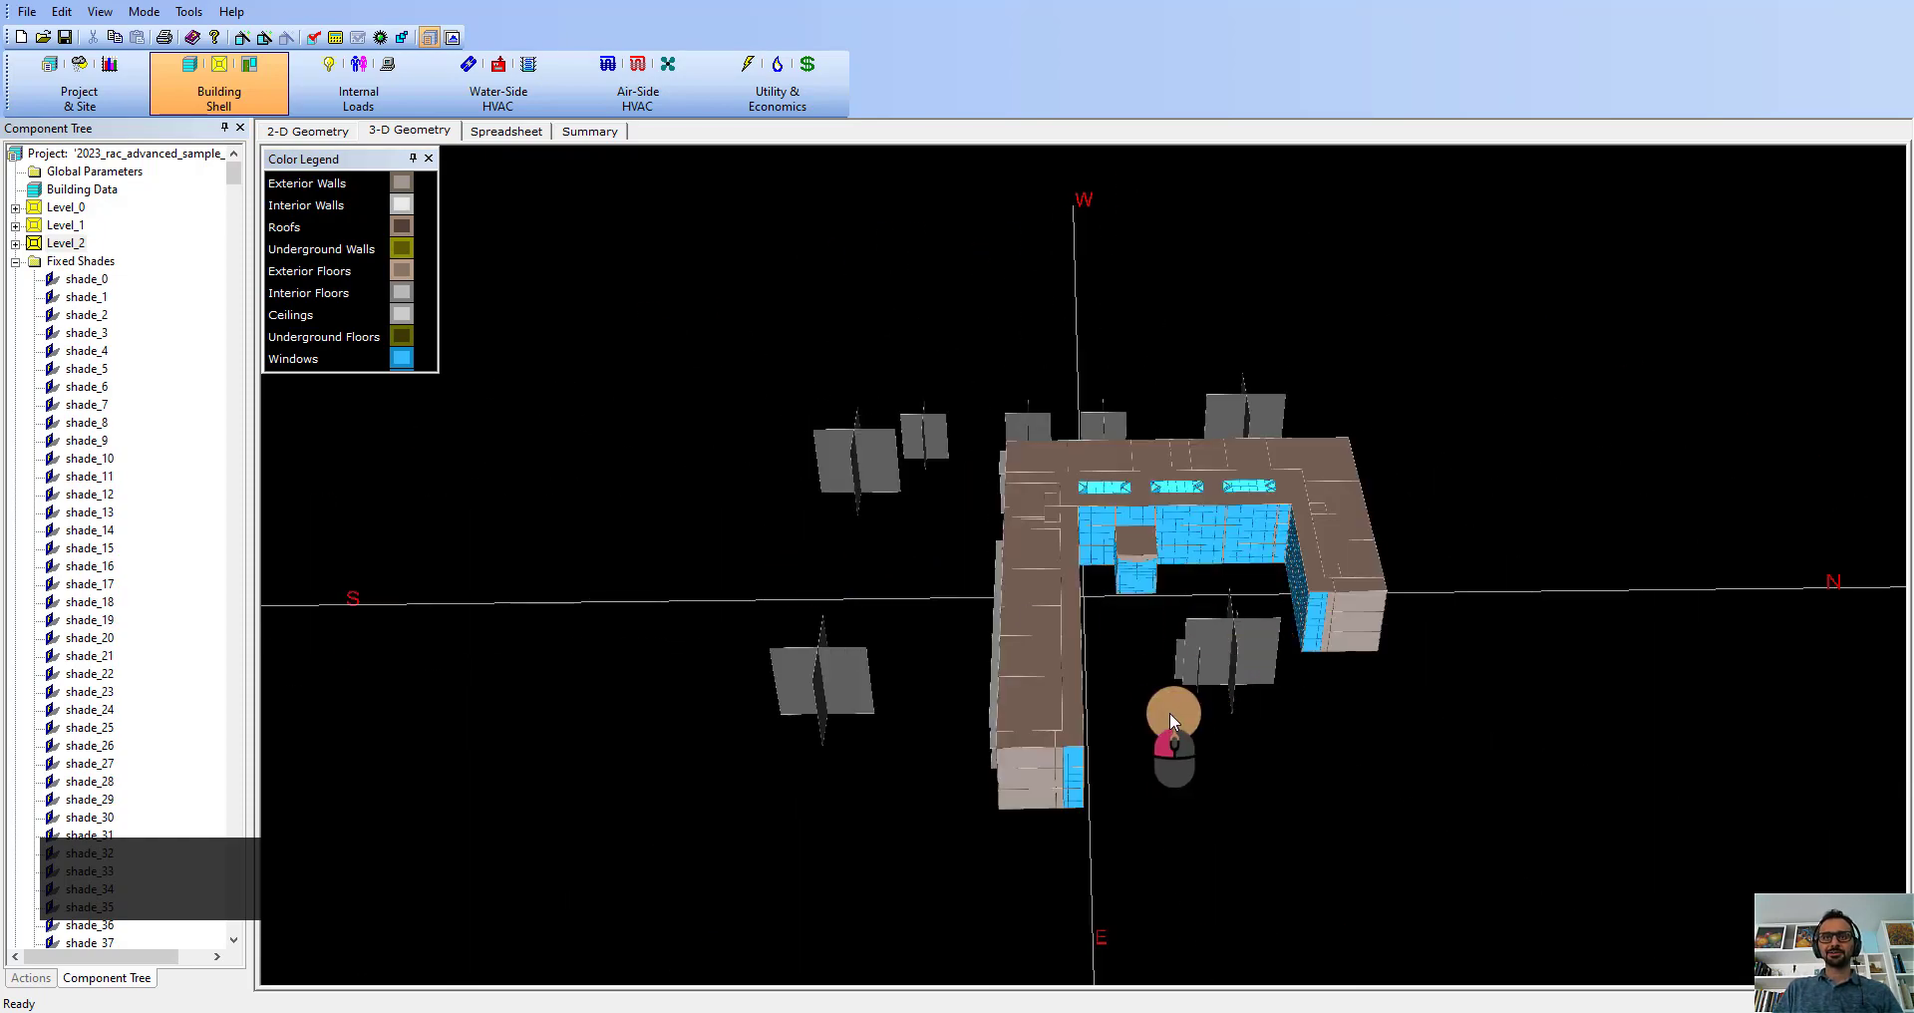
{"action": "left_click_drag", "start_coordinate": [1171, 719], "coordinate": [1162, 663]}
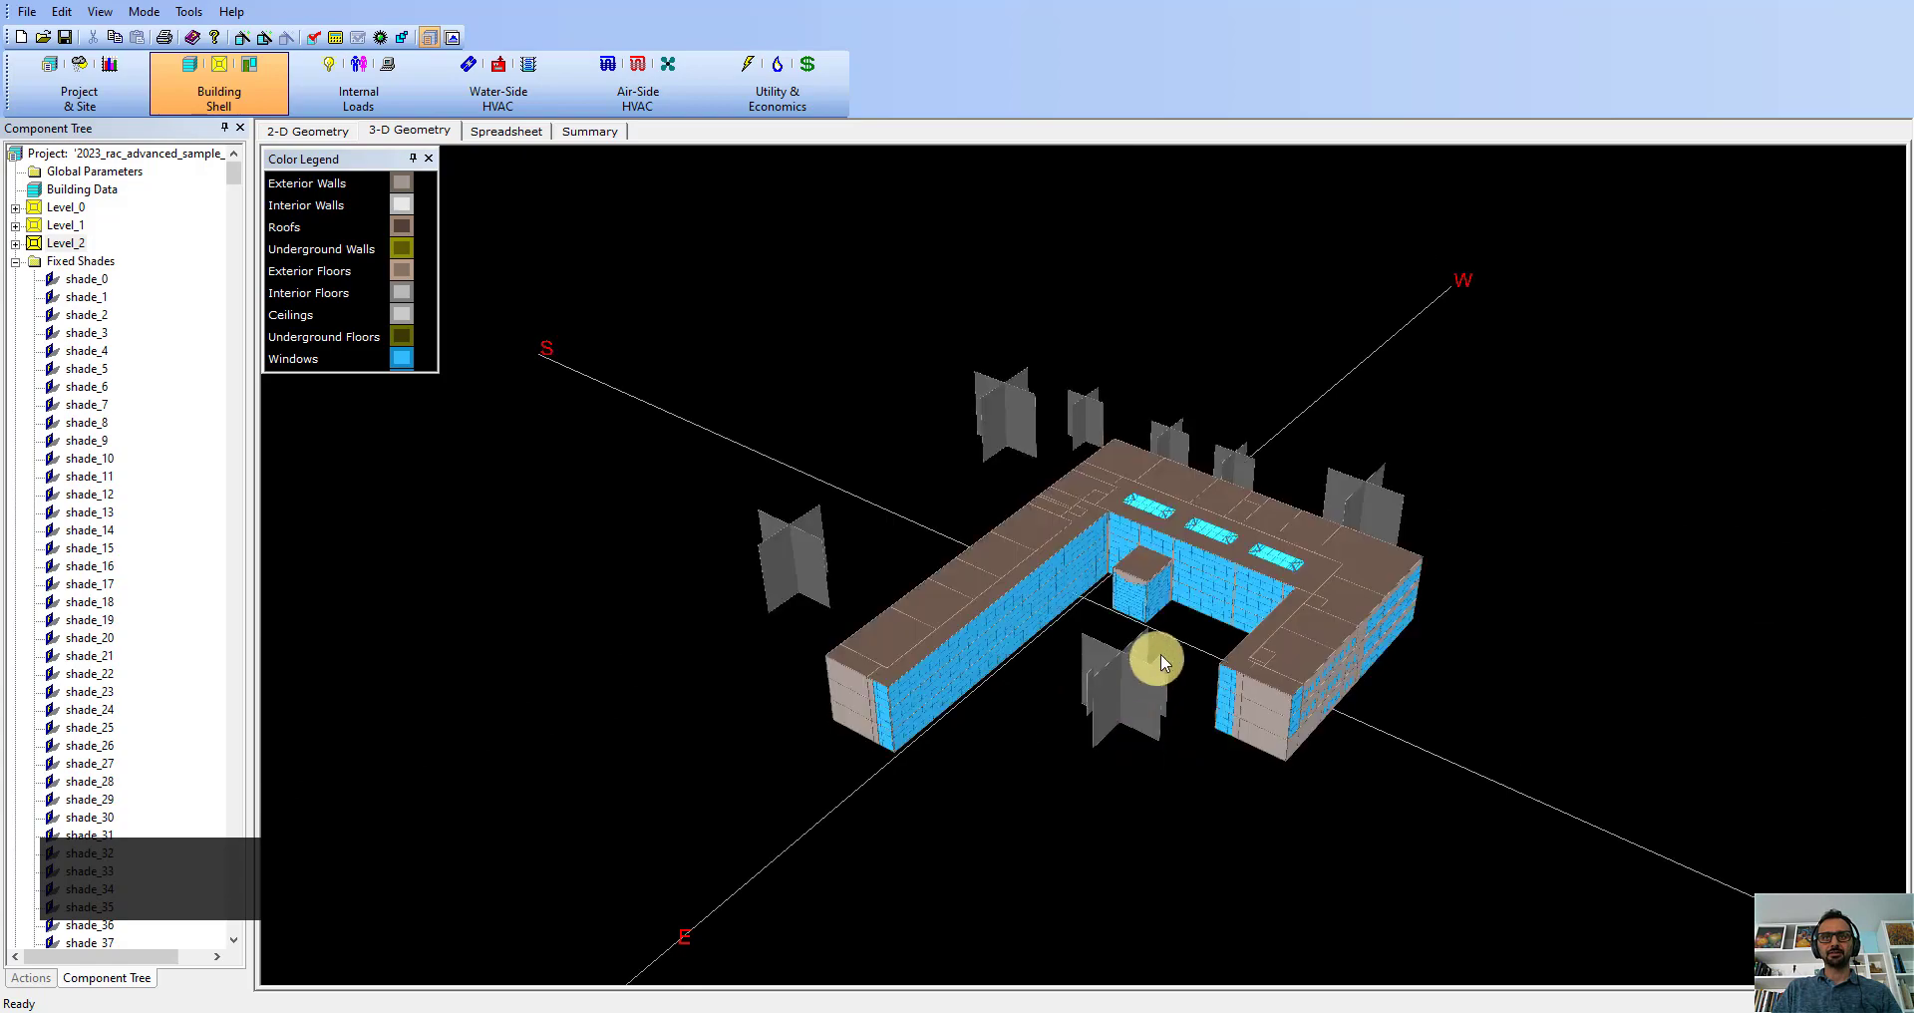
{"action": "right_click_drag", "start_coordinate": [1153, 662], "coordinate": [1157, 877]}
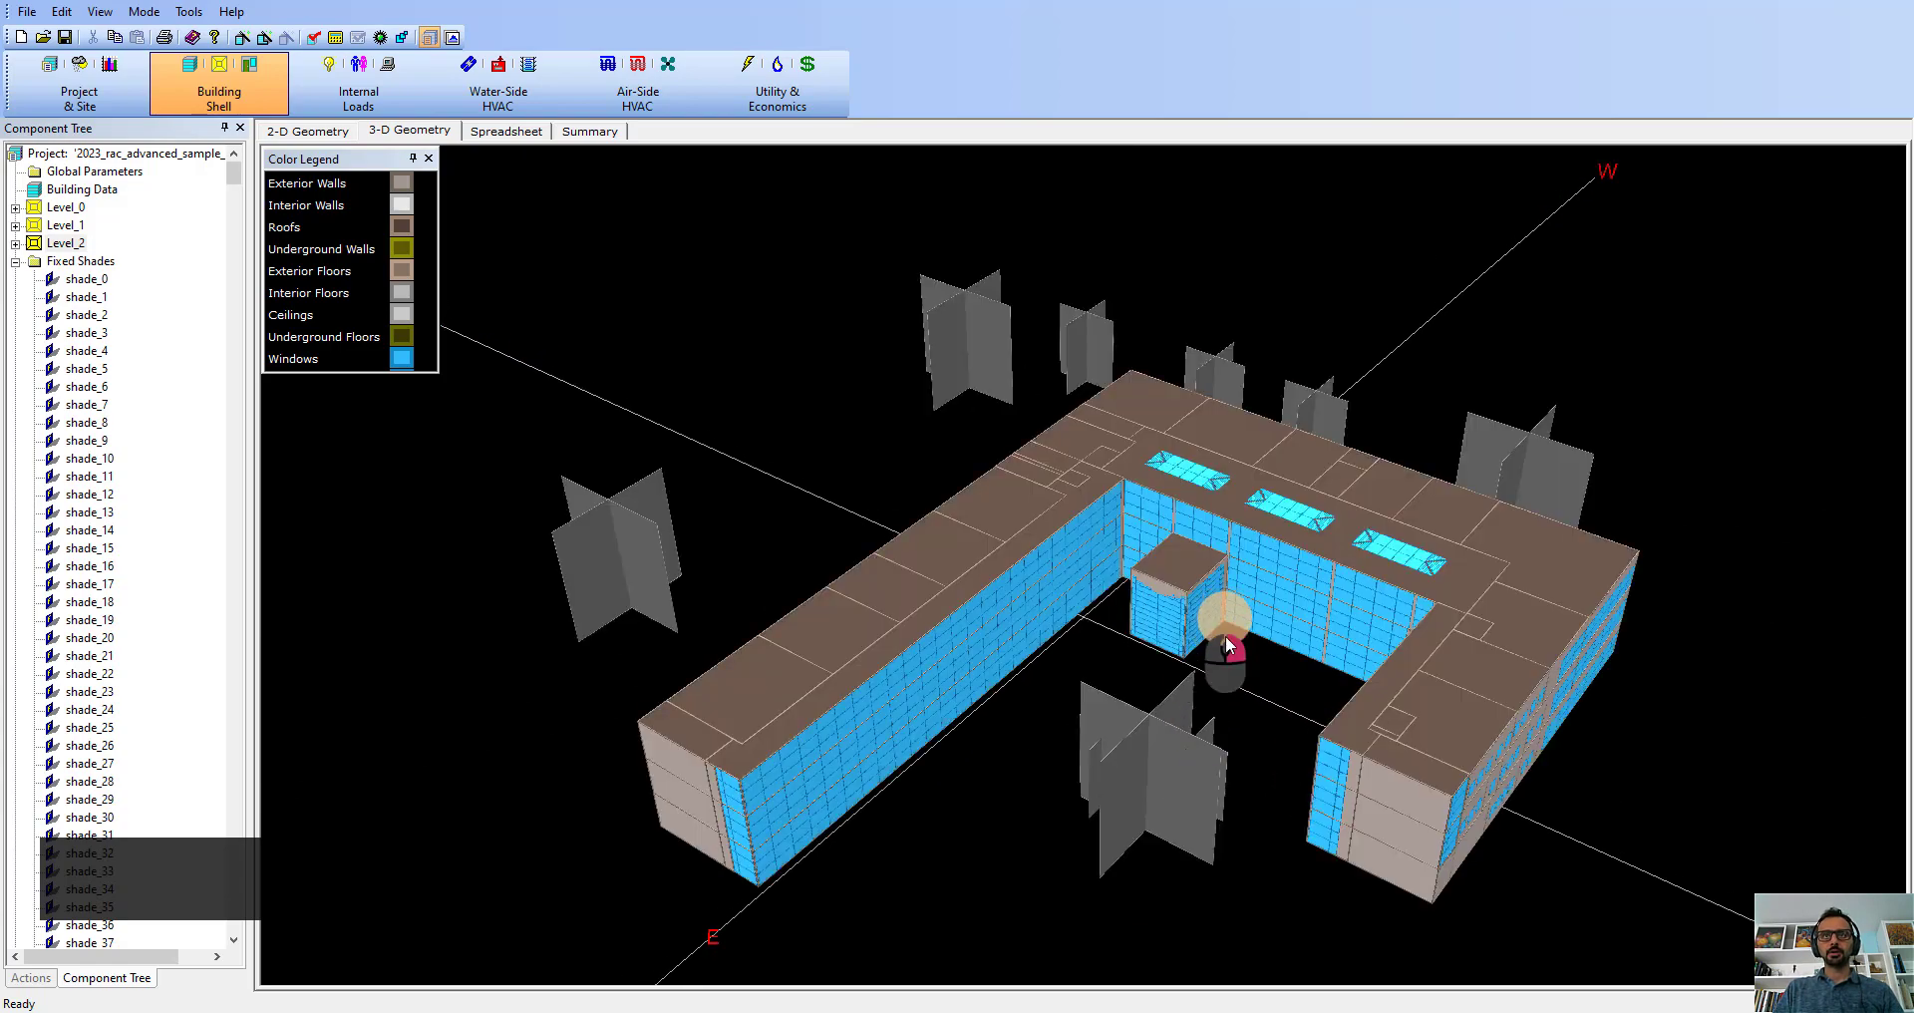
{"action": "right_click_drag", "start_coordinate": [1228, 646], "coordinate": [1262, 732]}
{"action": "right_click_drag", "start_coordinate": [1329, 441], "coordinate": [1363, 618]}
{"action": "right_click_drag", "start_coordinate": [1484, 335], "coordinate": [1500, 367]}
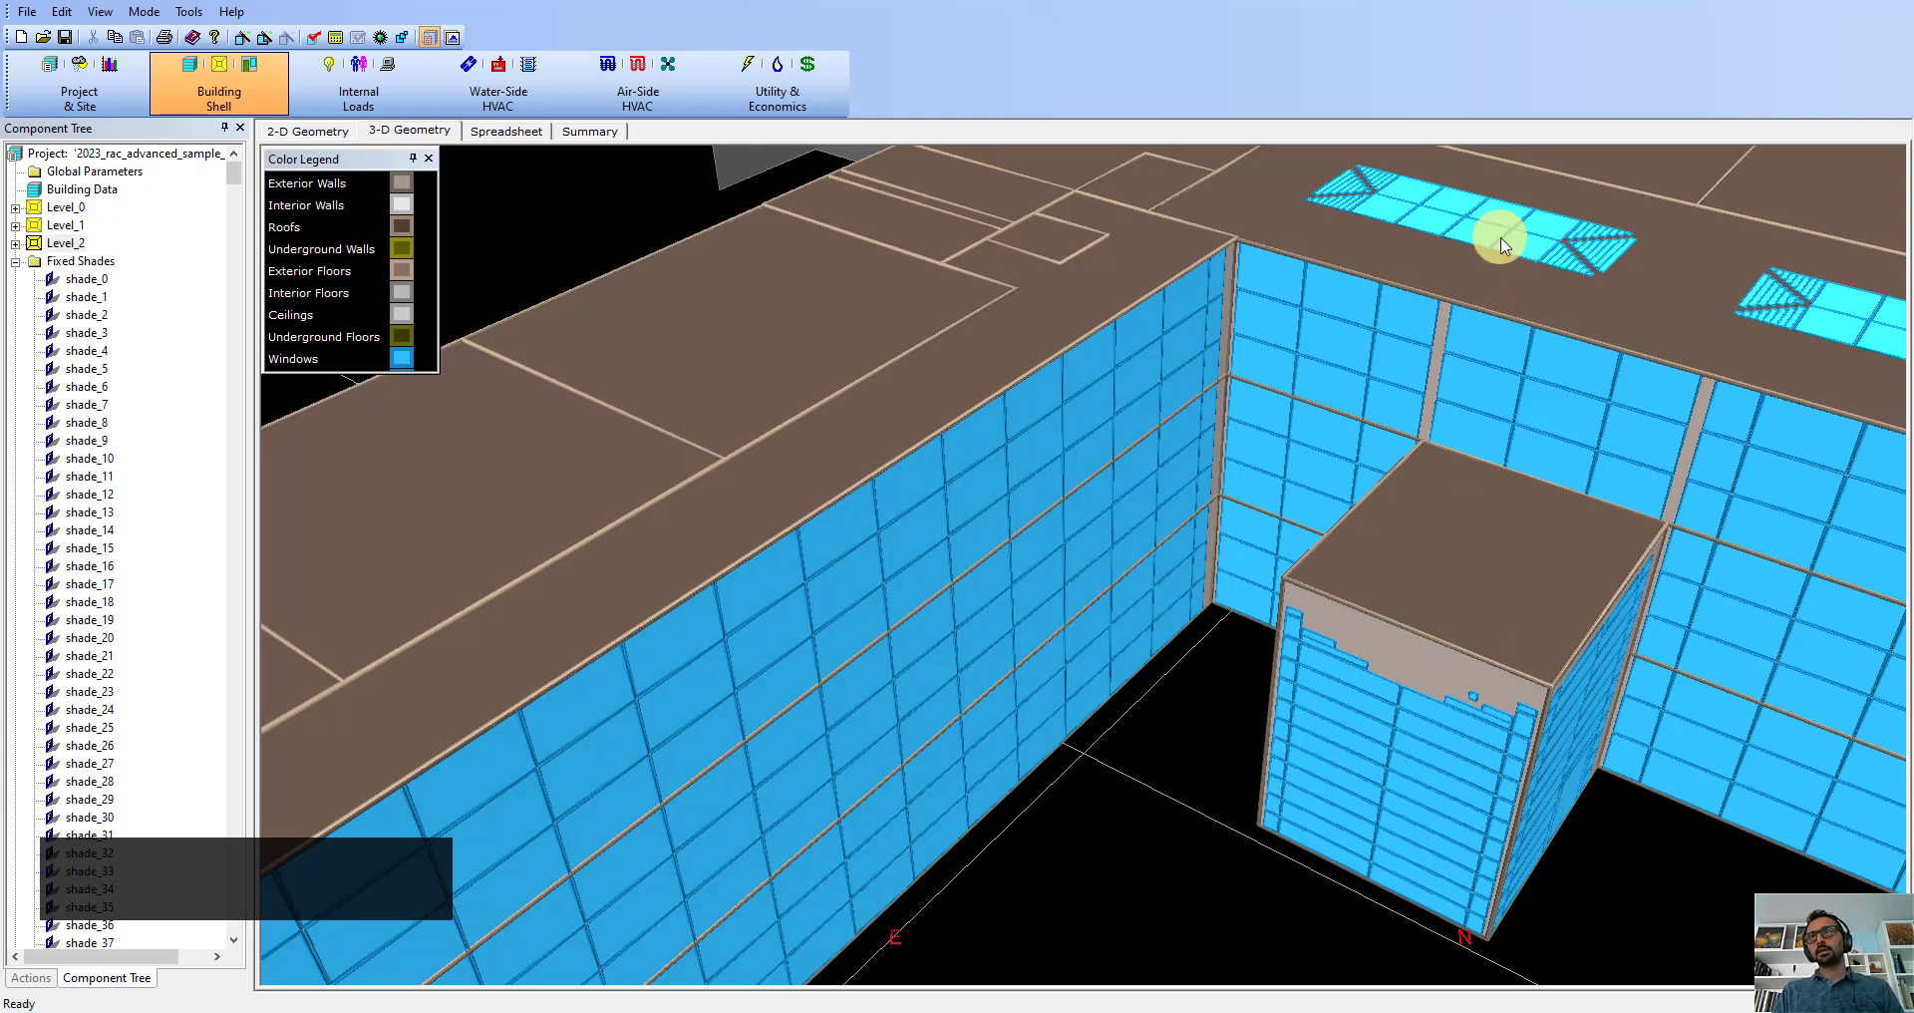
{"action": "right_click_drag", "start_coordinate": [1365, 470], "coordinate": [1389, 499], "text": "ctrl"}
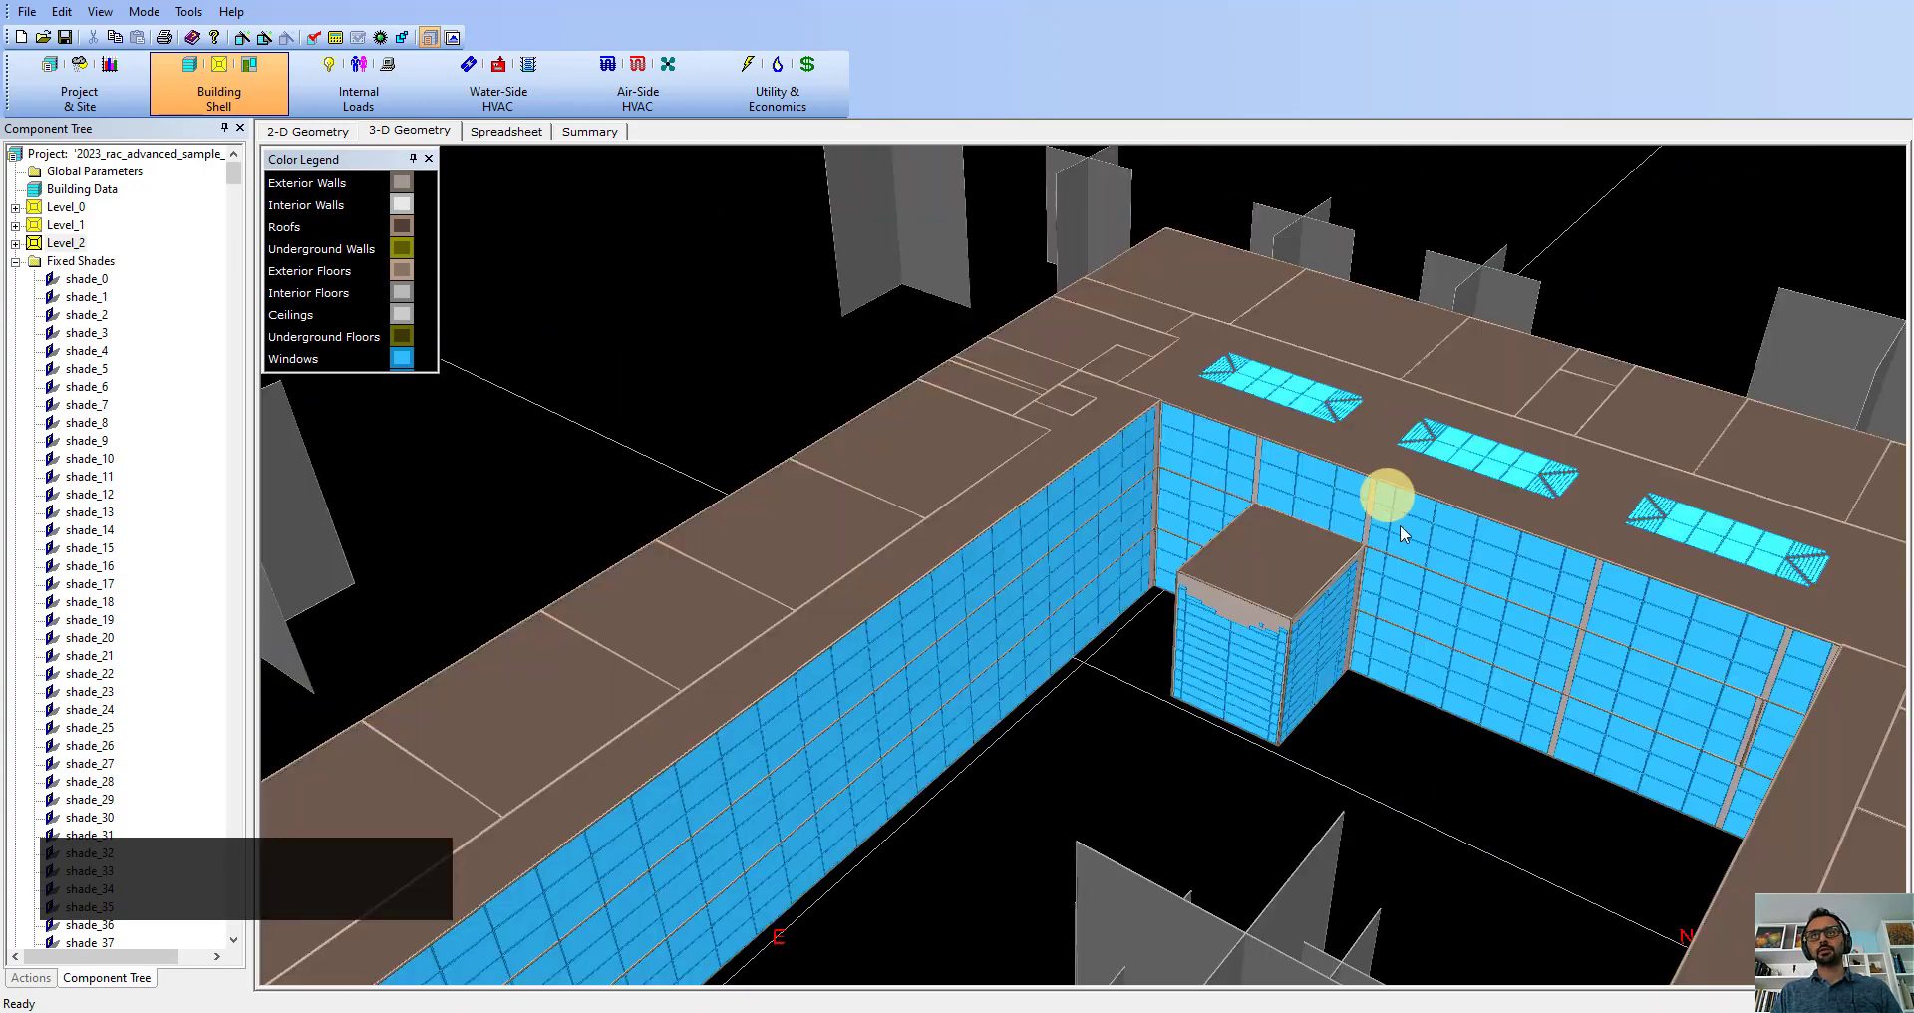
{"action": "right_click_drag", "start_coordinate": [1403, 563], "coordinate": [1256, 491], "text": "ctrl"}
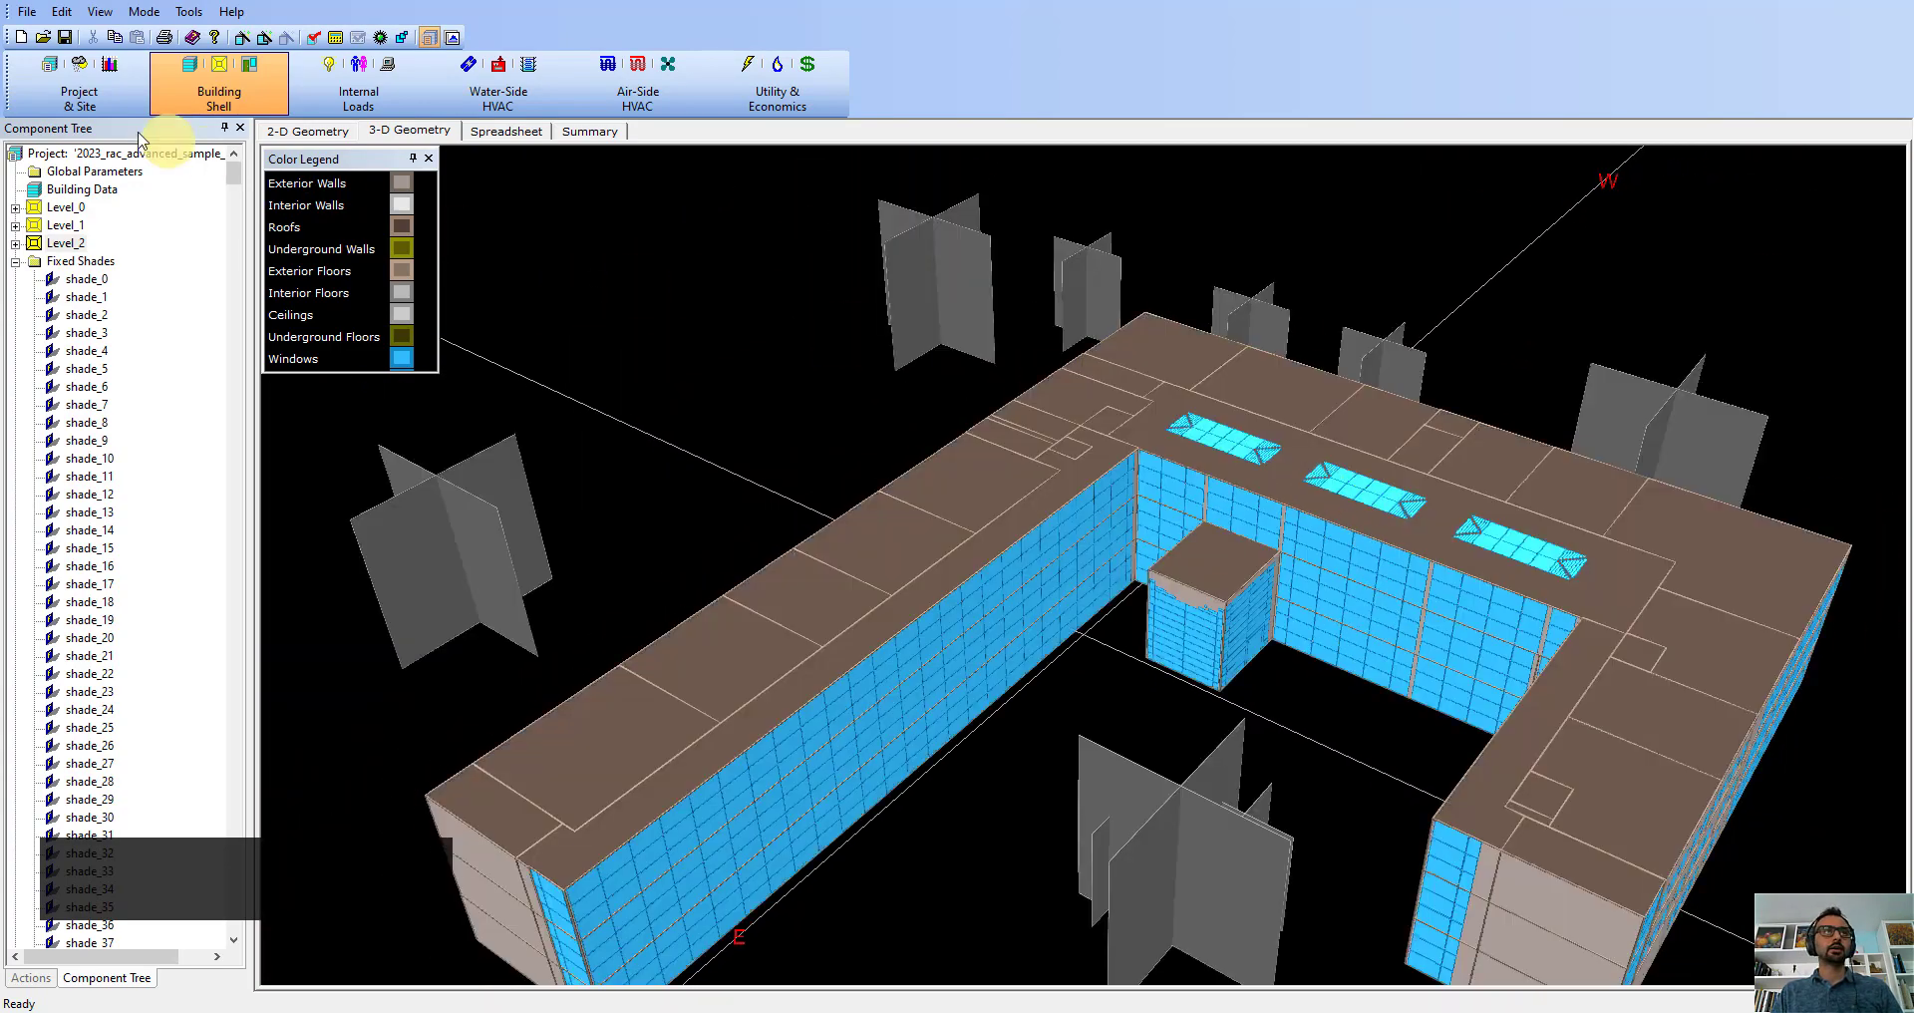
Step: Uncheck Exterior Walls, Roofs, Ceilings and Exterior Floors in the Project's 3-D View Details
{"action": "left_click", "coordinate": [88, 154]}
{"action": "double_click", "coordinate": [87, 154]}
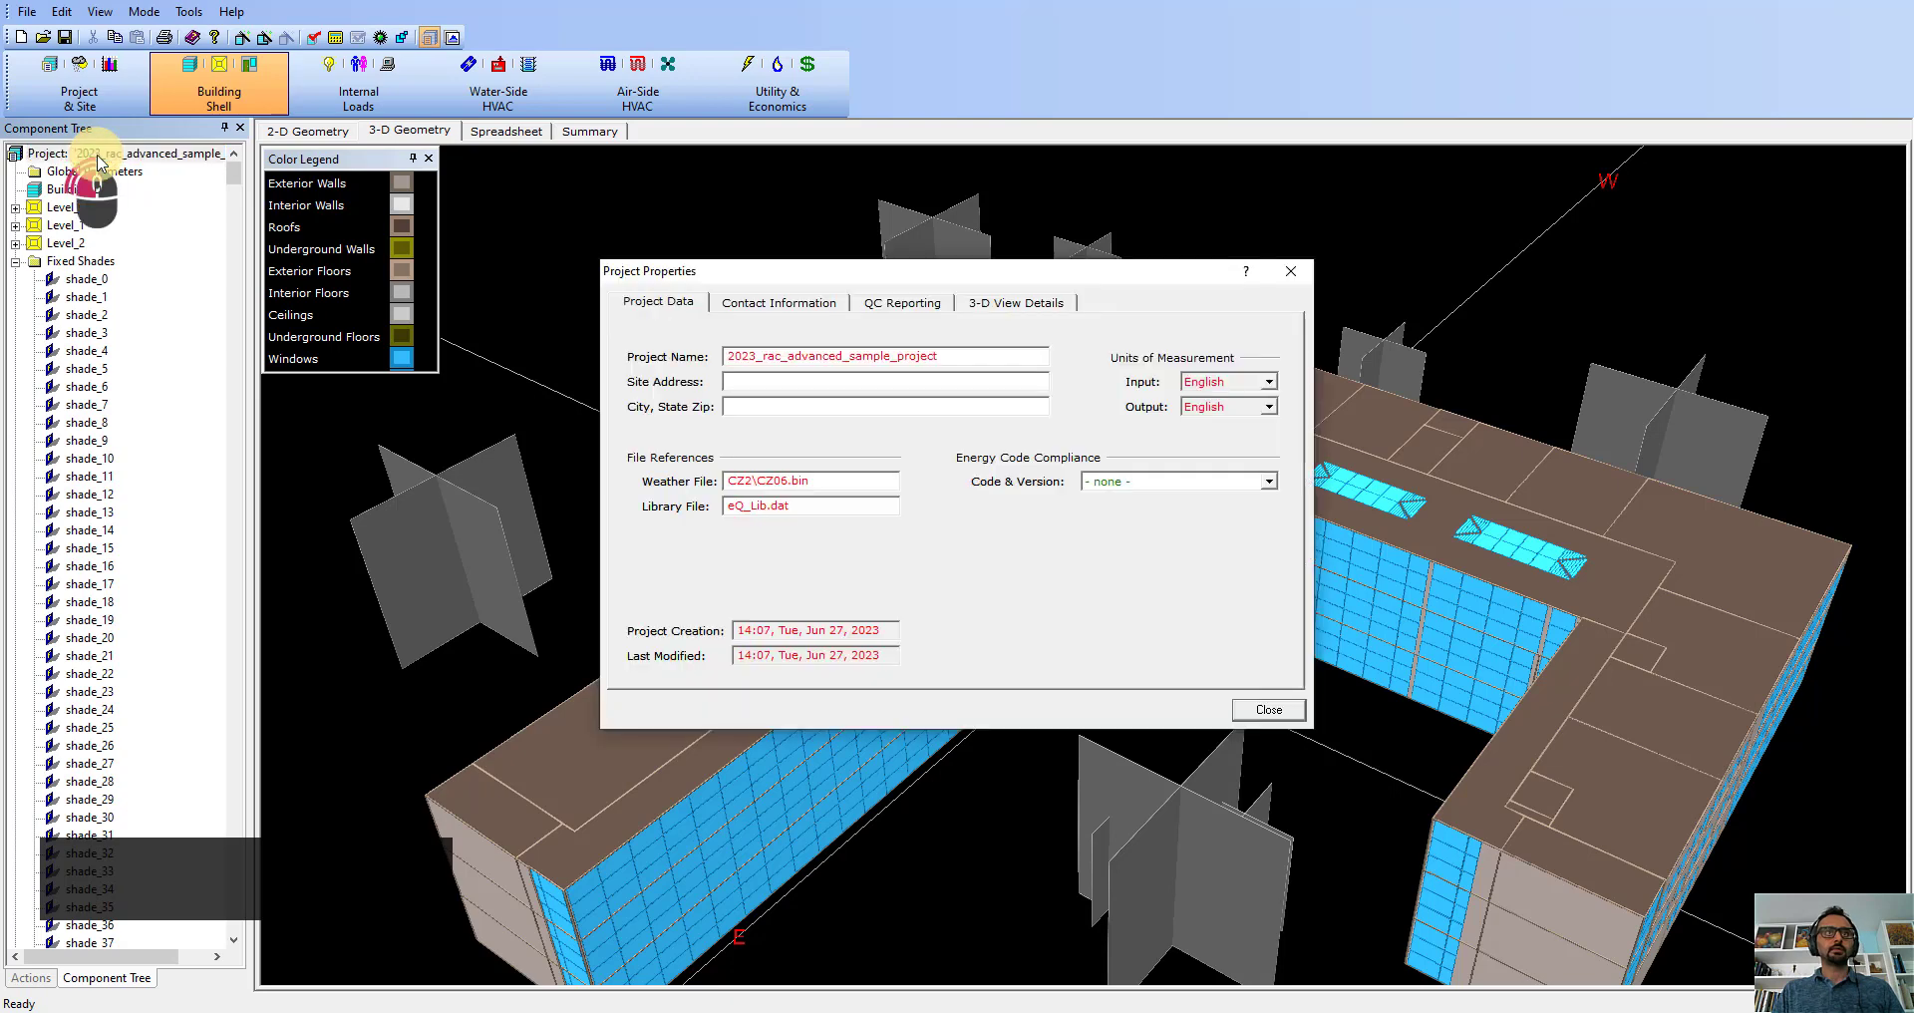
{"action": "left_click", "coordinate": [1005, 302]}
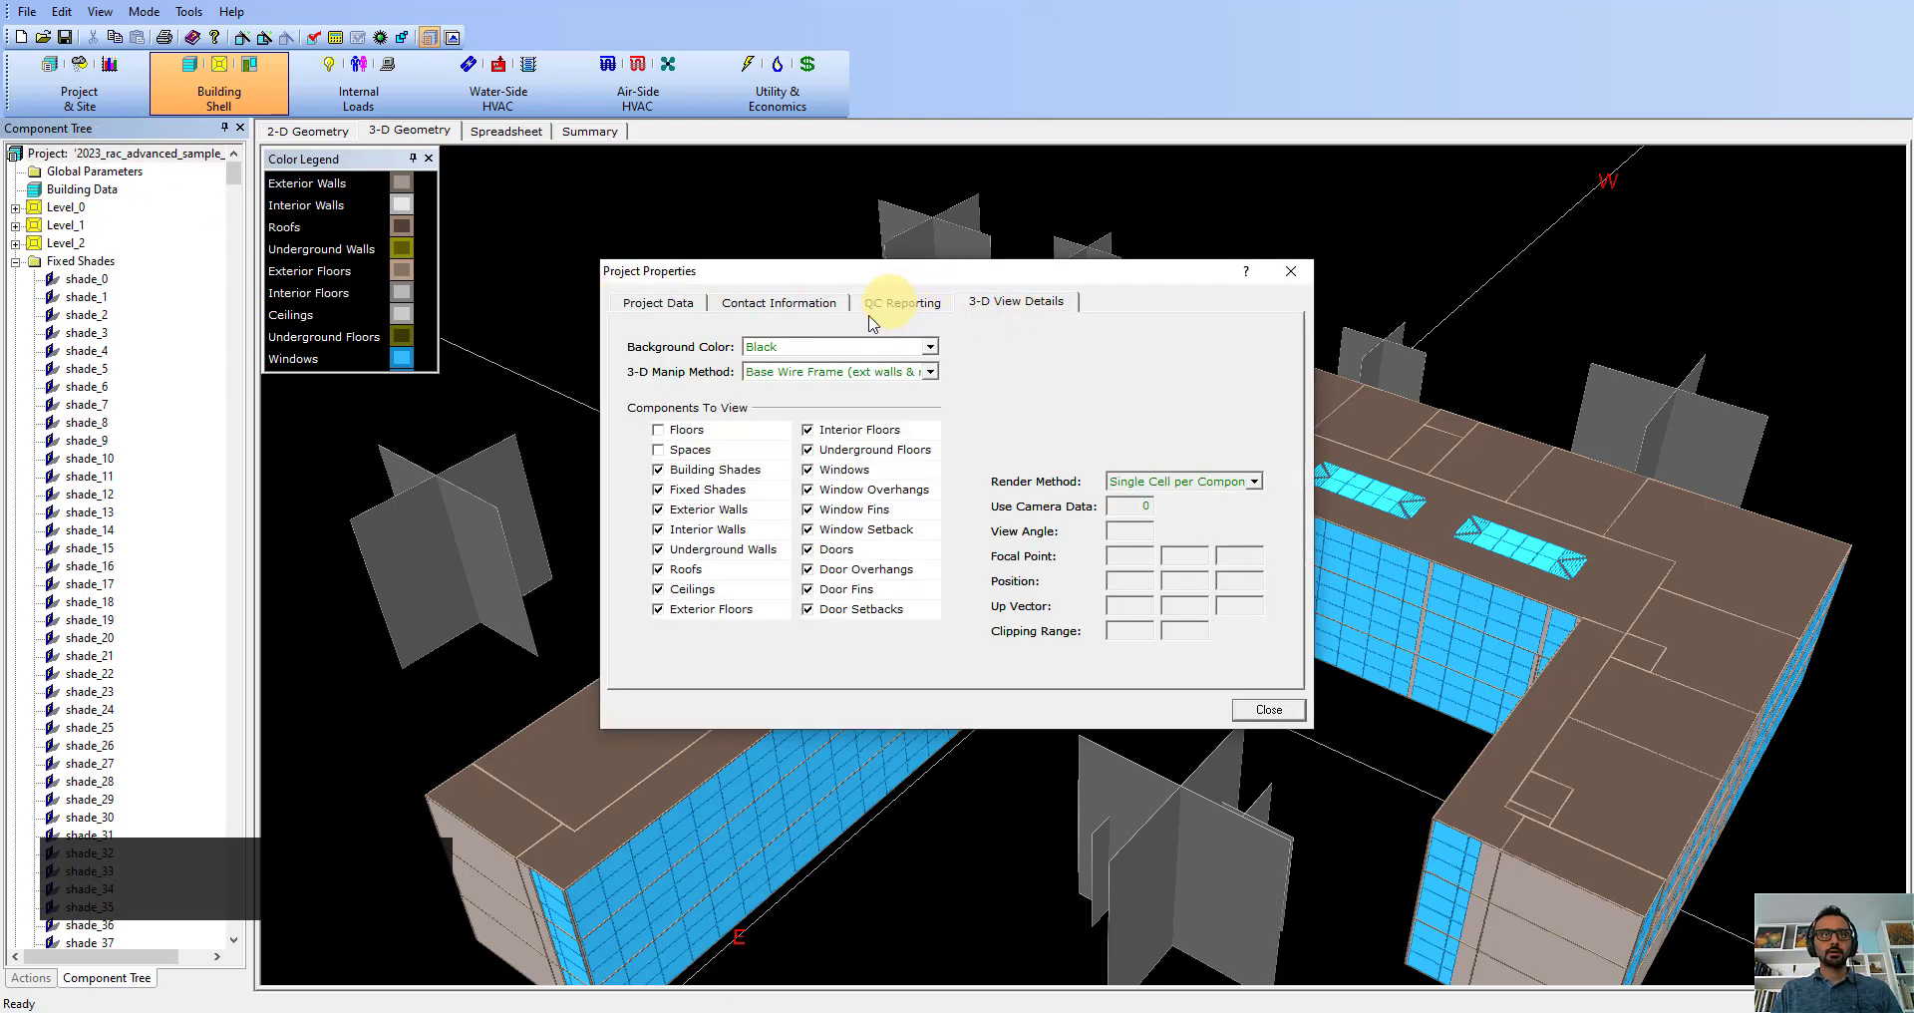
{"action": "left_click", "coordinate": [657, 511]}
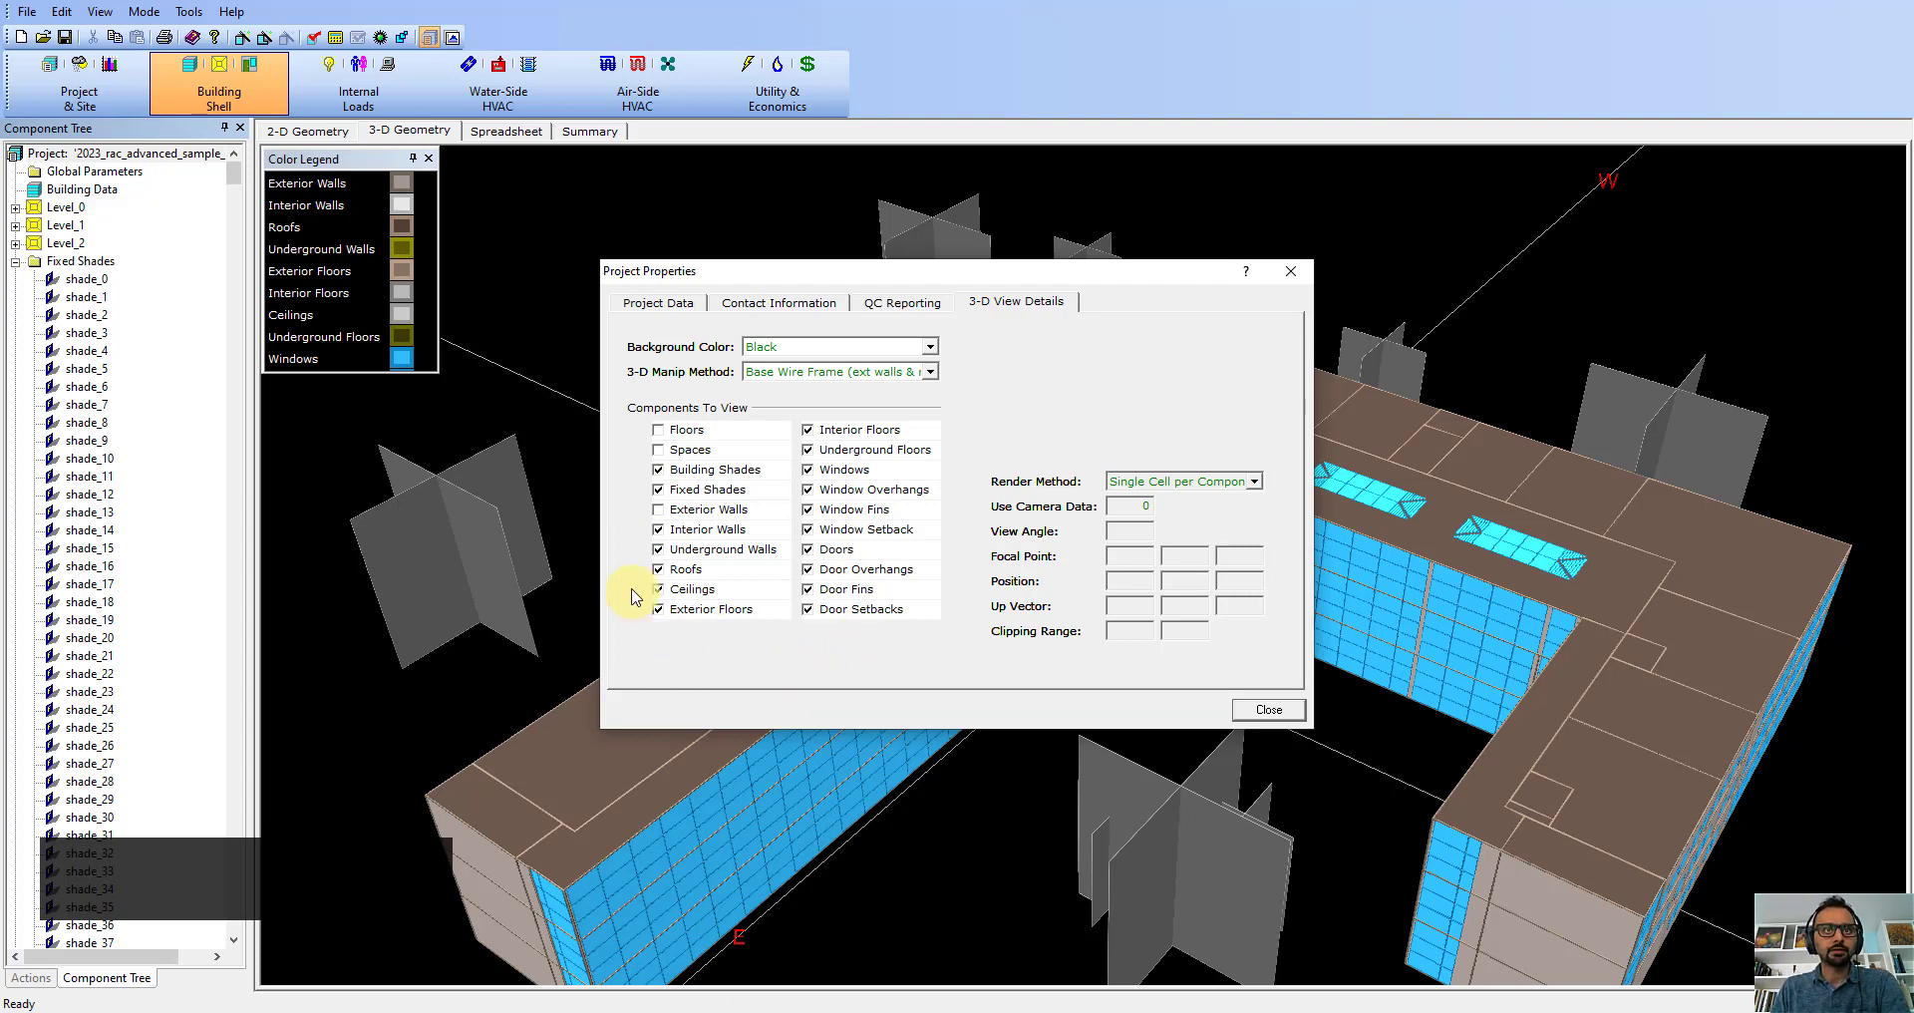
{"action": "left_click", "coordinate": [657, 589]}
{"action": "left_click", "coordinate": [658, 569]}
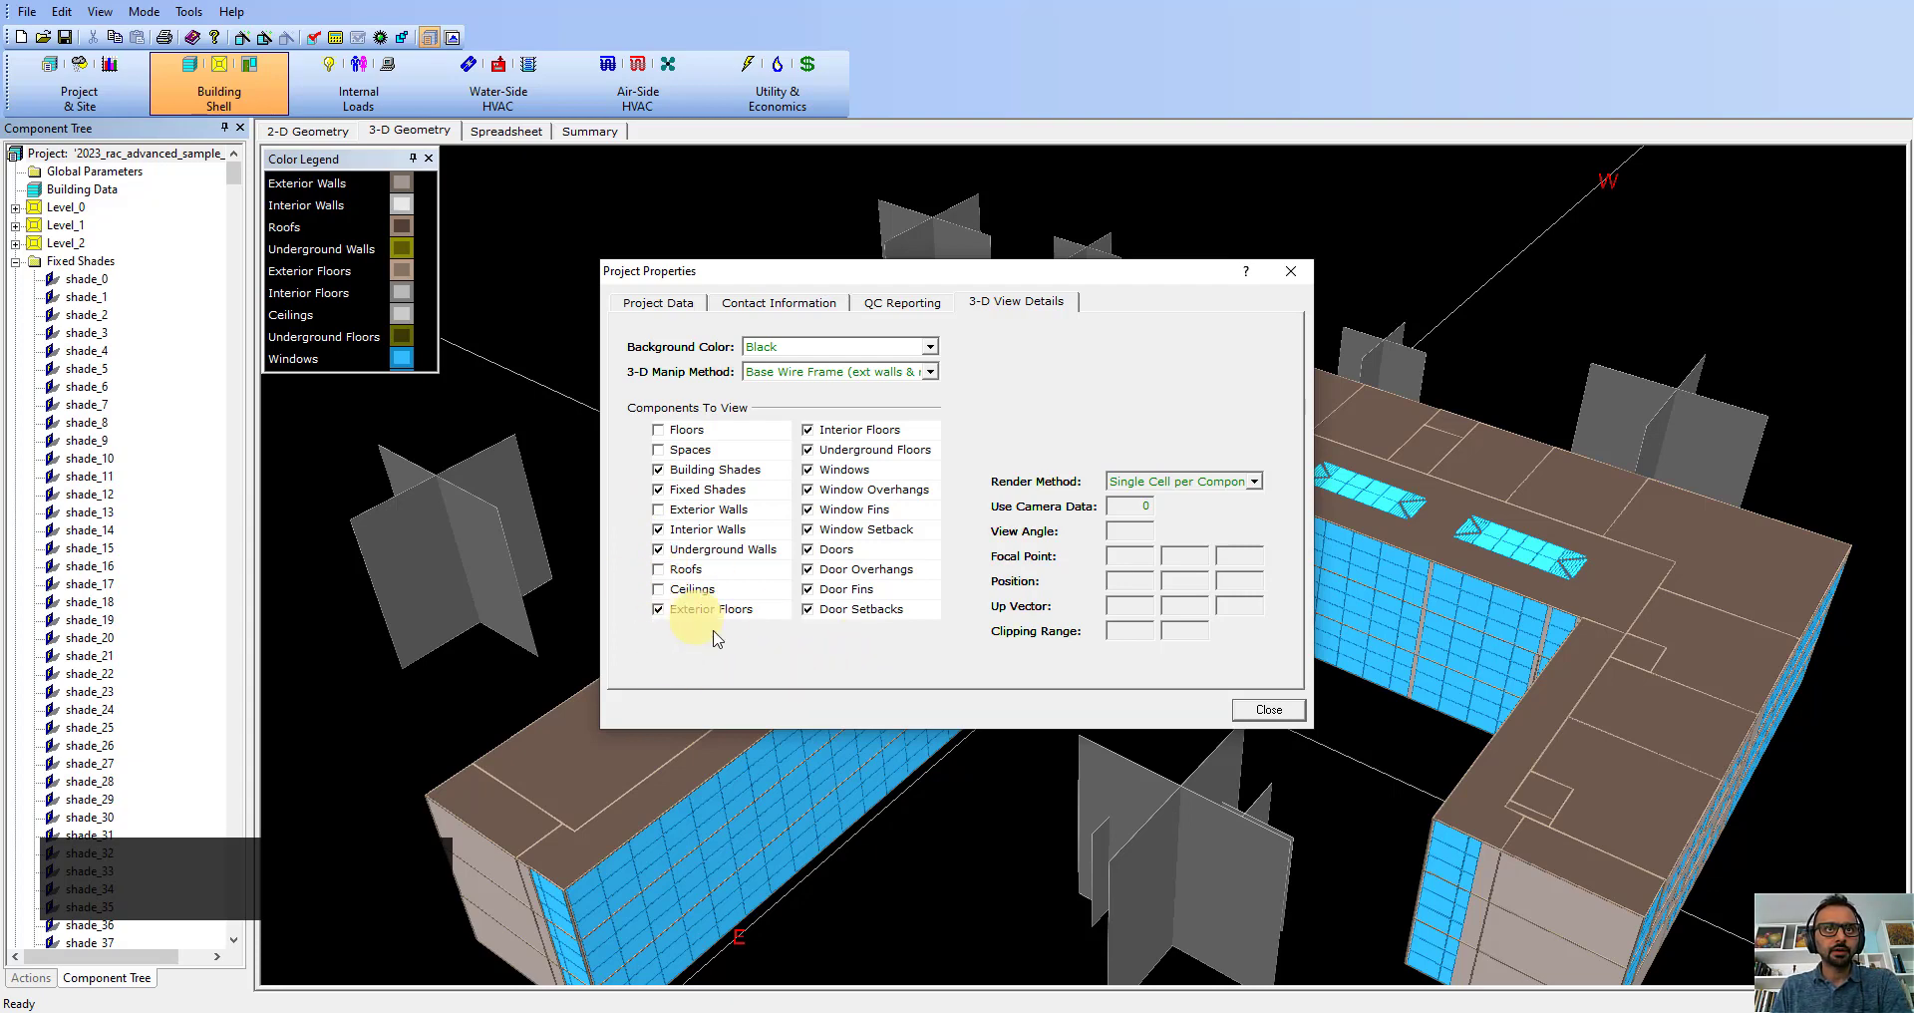
{"action": "left_click", "coordinate": [658, 608]}
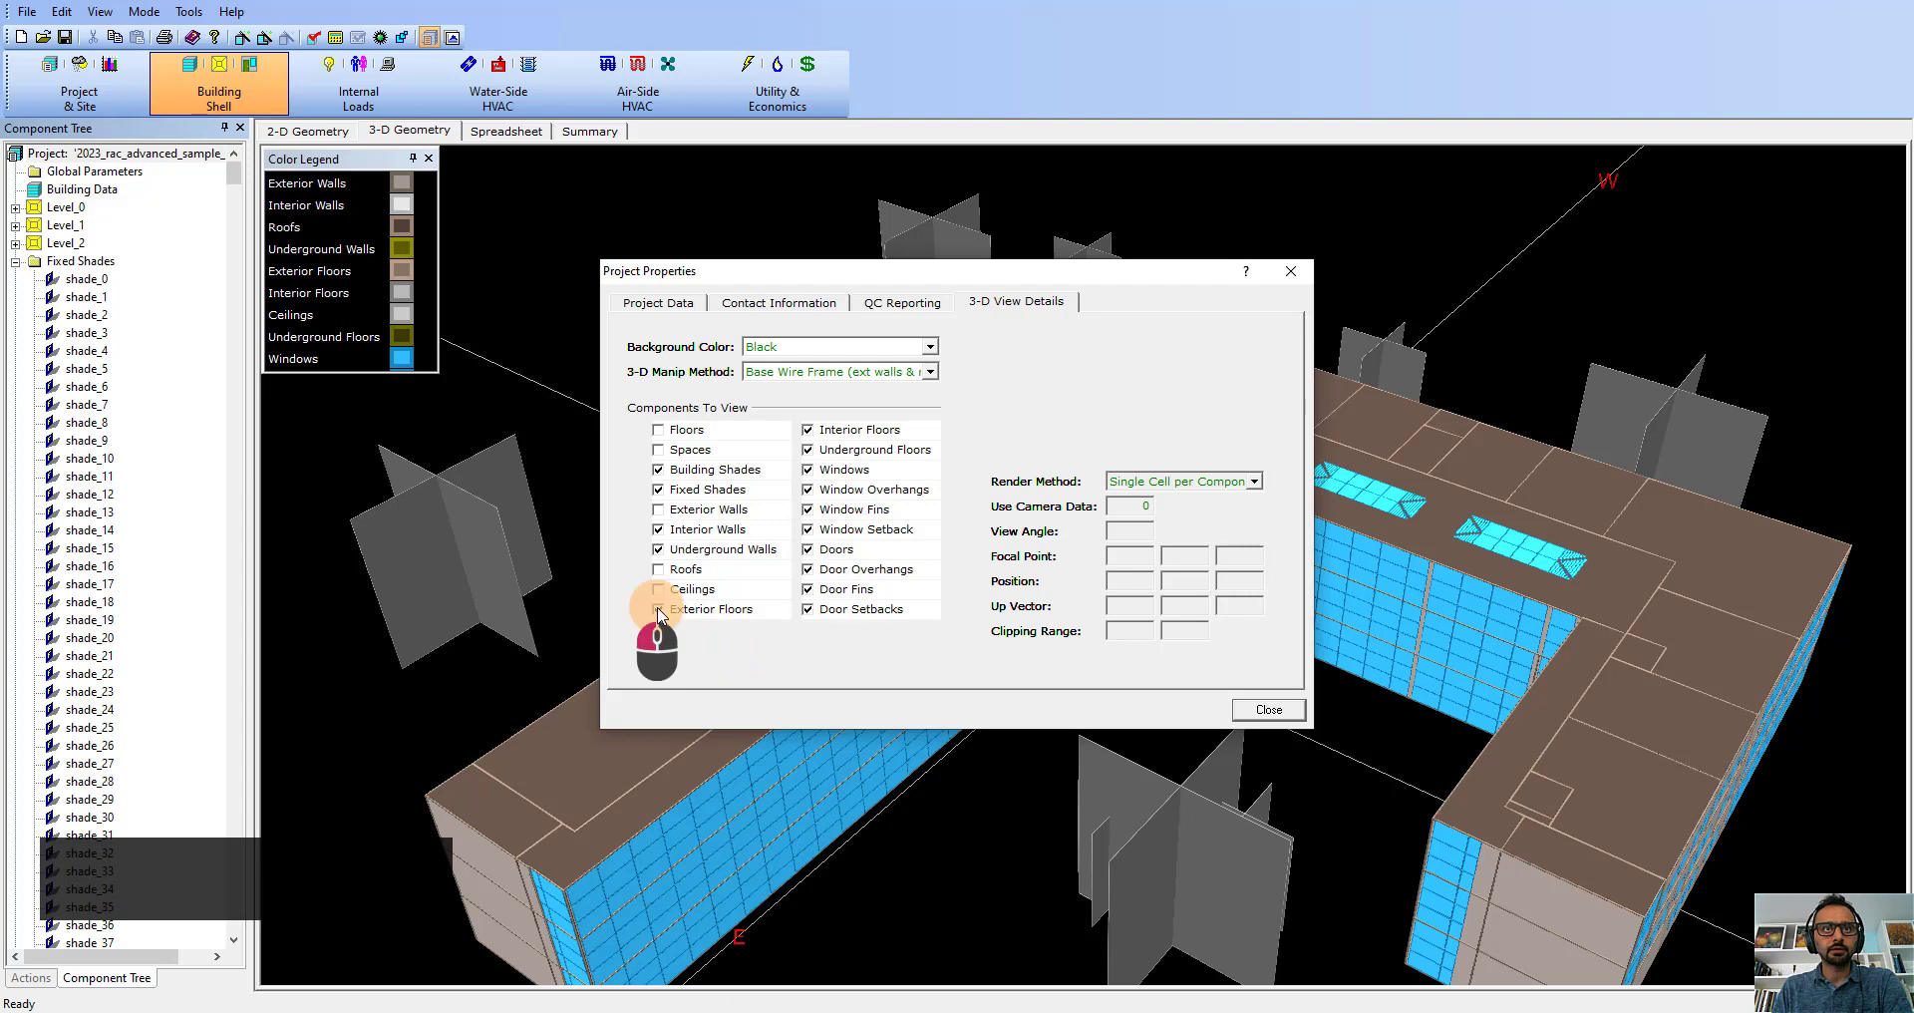
{"action": "left_click", "coordinate": [1264, 709]}
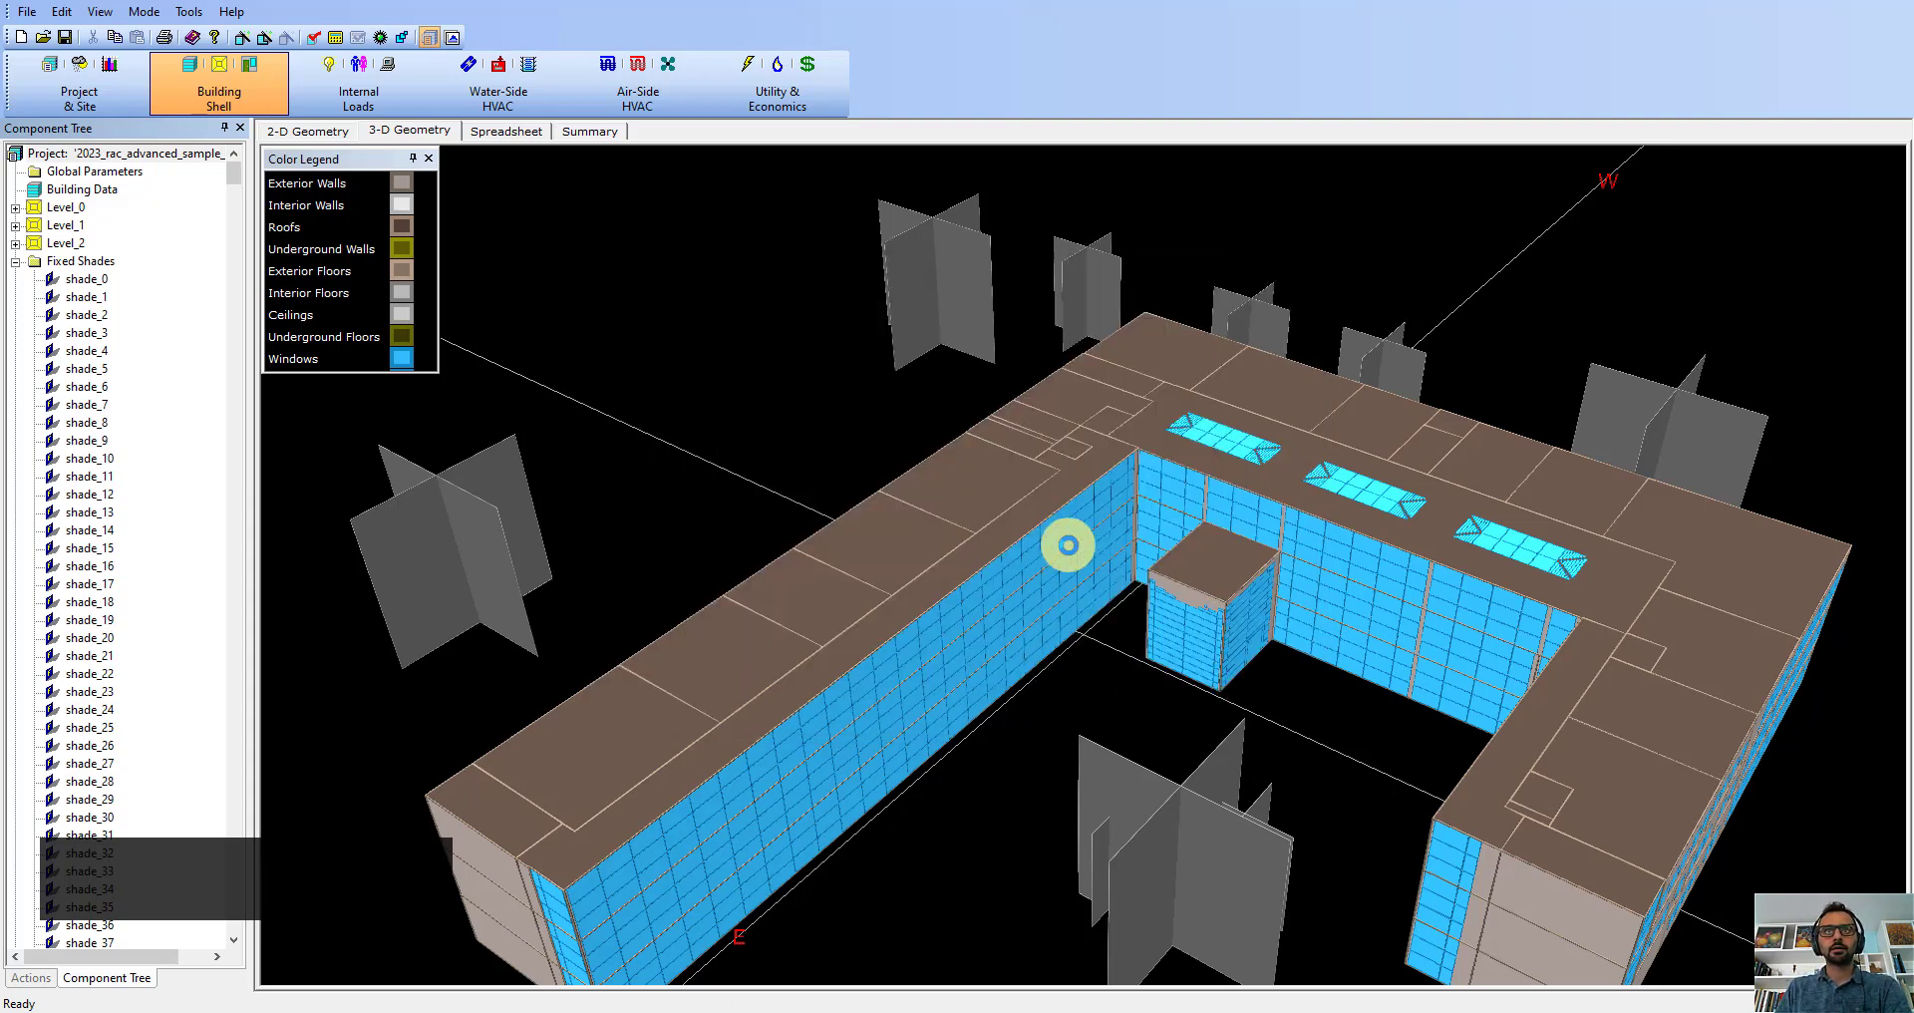
Step: Refresh and orbit the roofless model to inspect its interior floors, then minimize eQuest
{"action": "left_click", "coordinate": [1068, 544]}
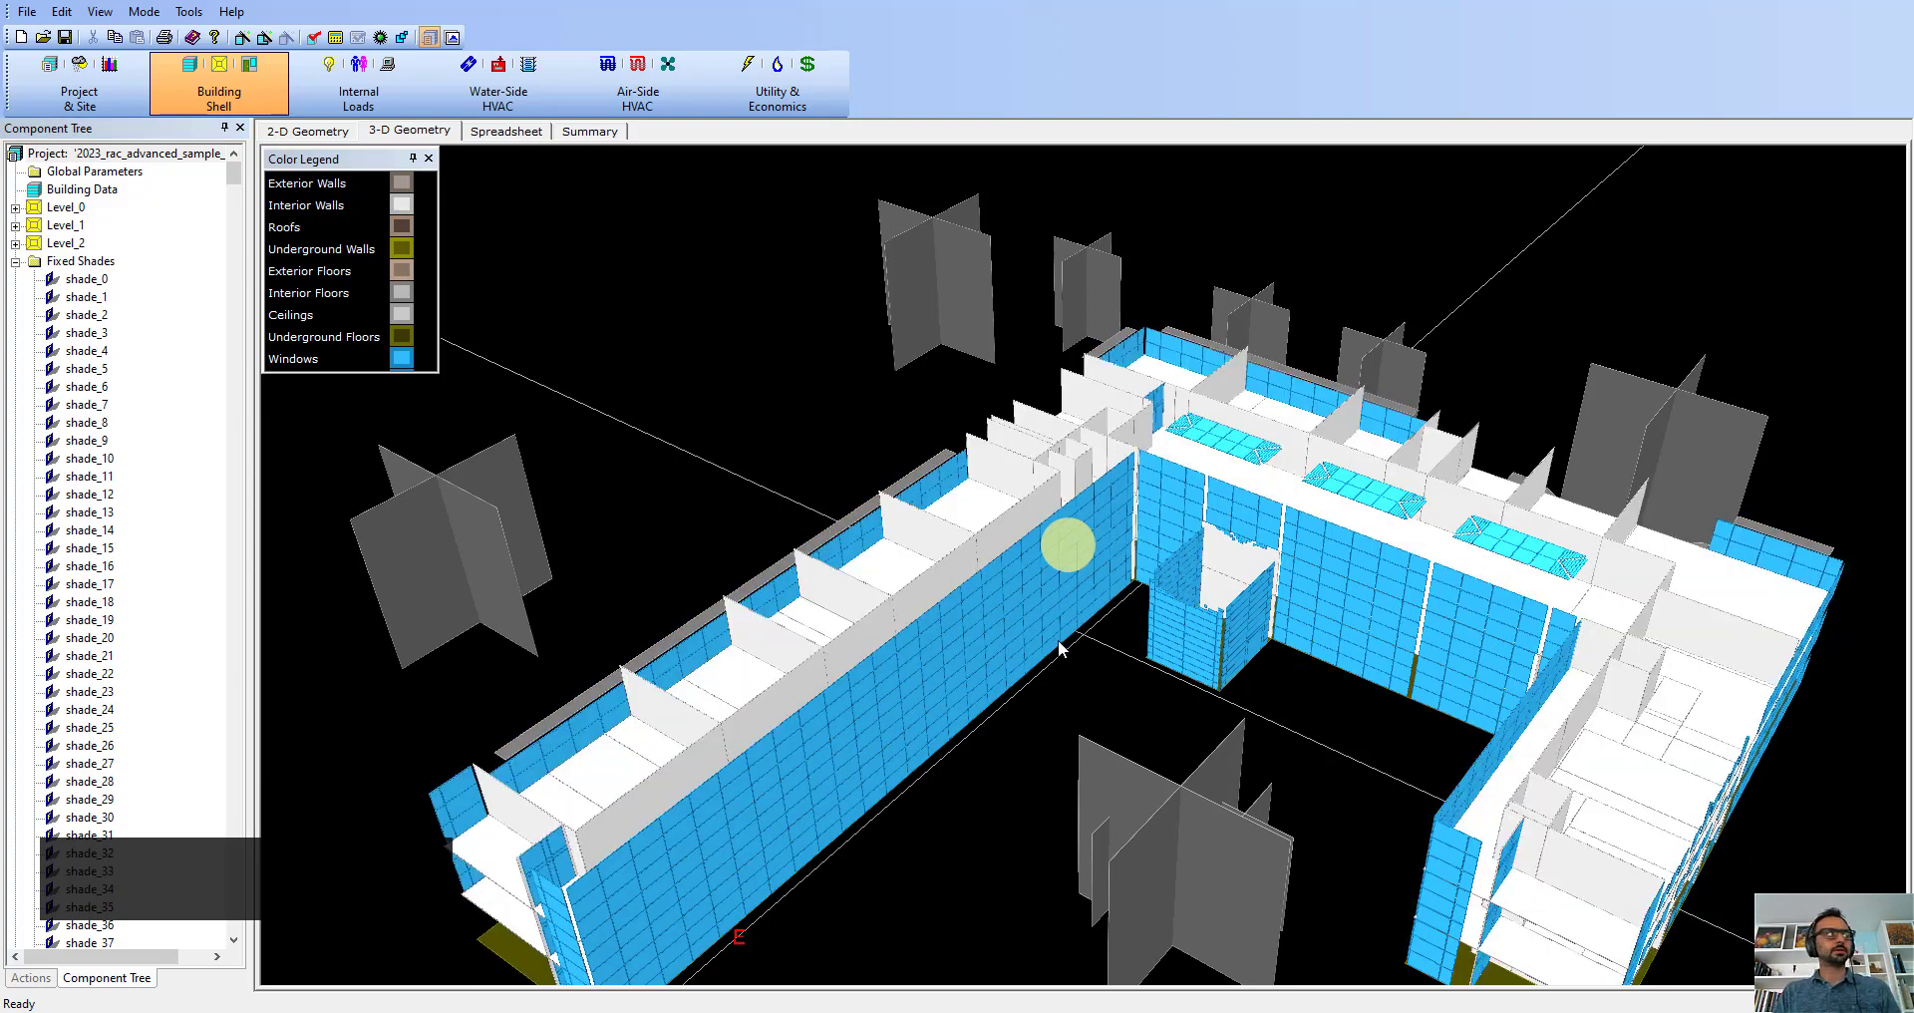
{"action": "left_click_drag", "start_coordinate": [1156, 720], "coordinate": [933, 701]}
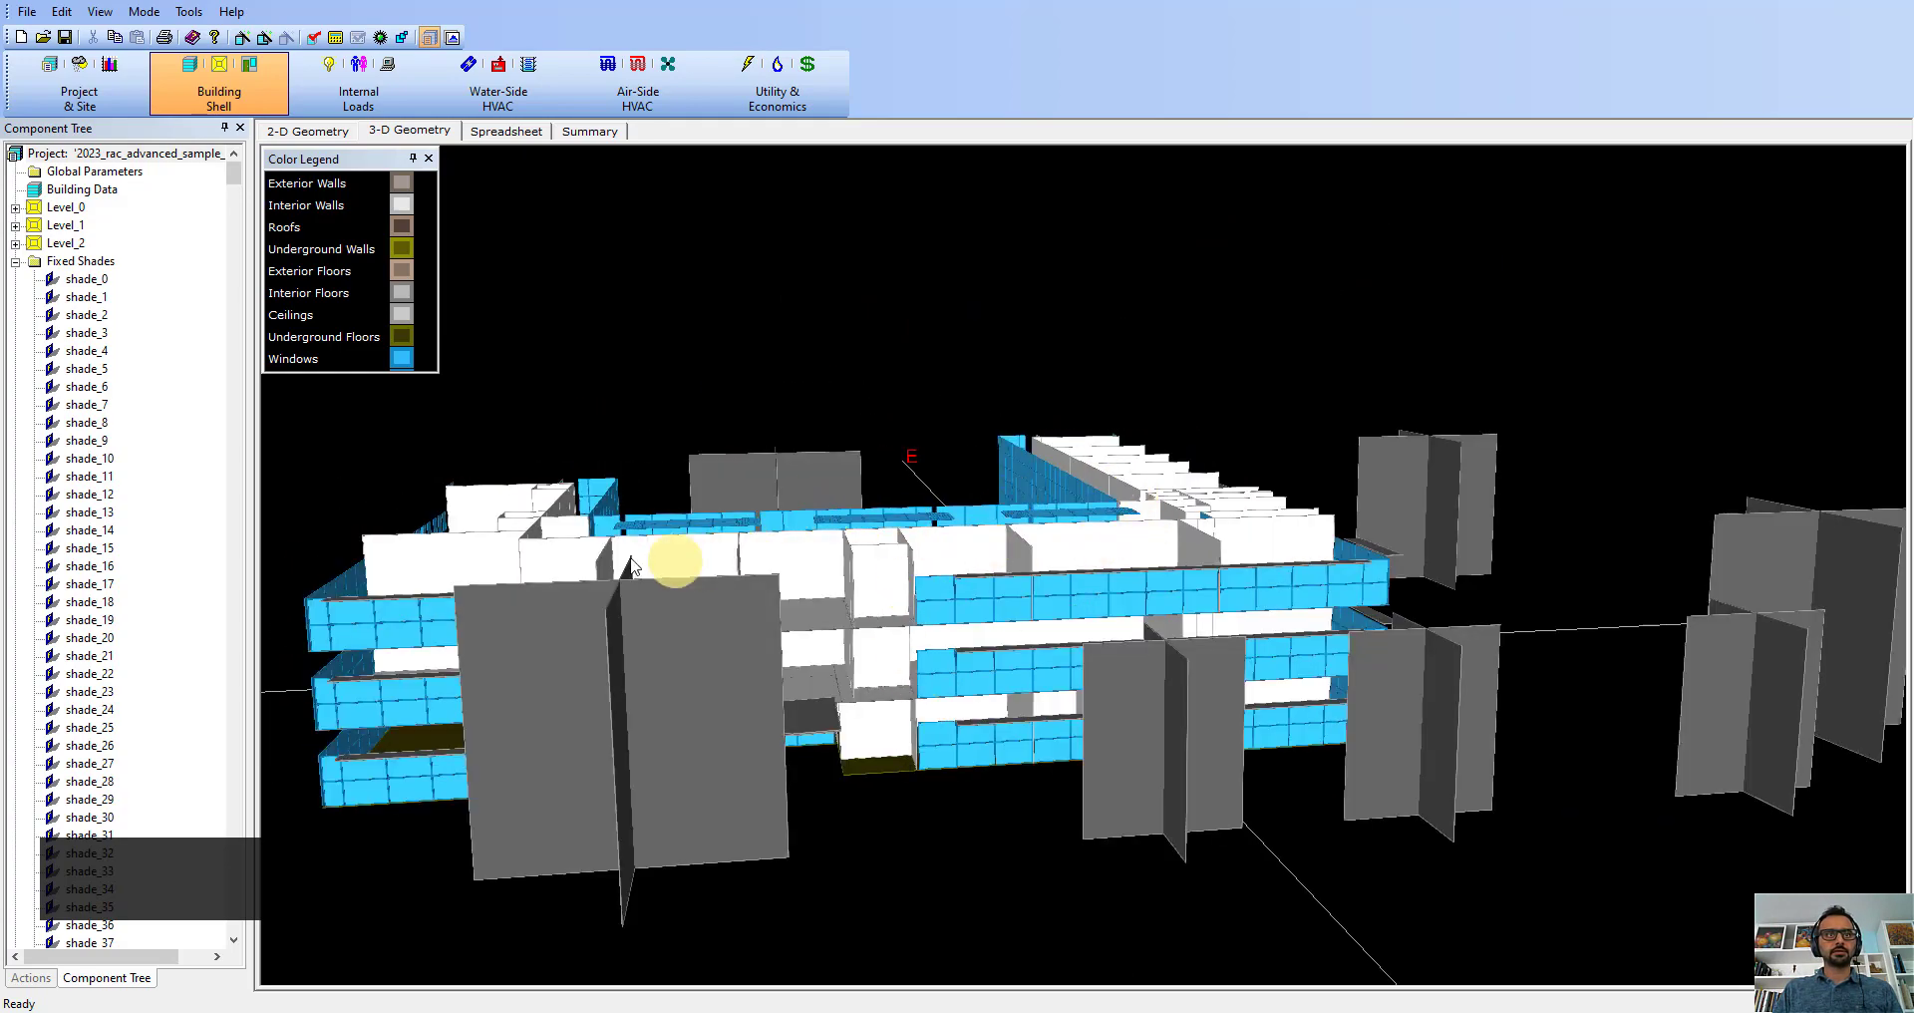
{"action": "left_click_drag", "start_coordinate": [555, 583], "coordinate": [628, 610], "text": "ctrl"}
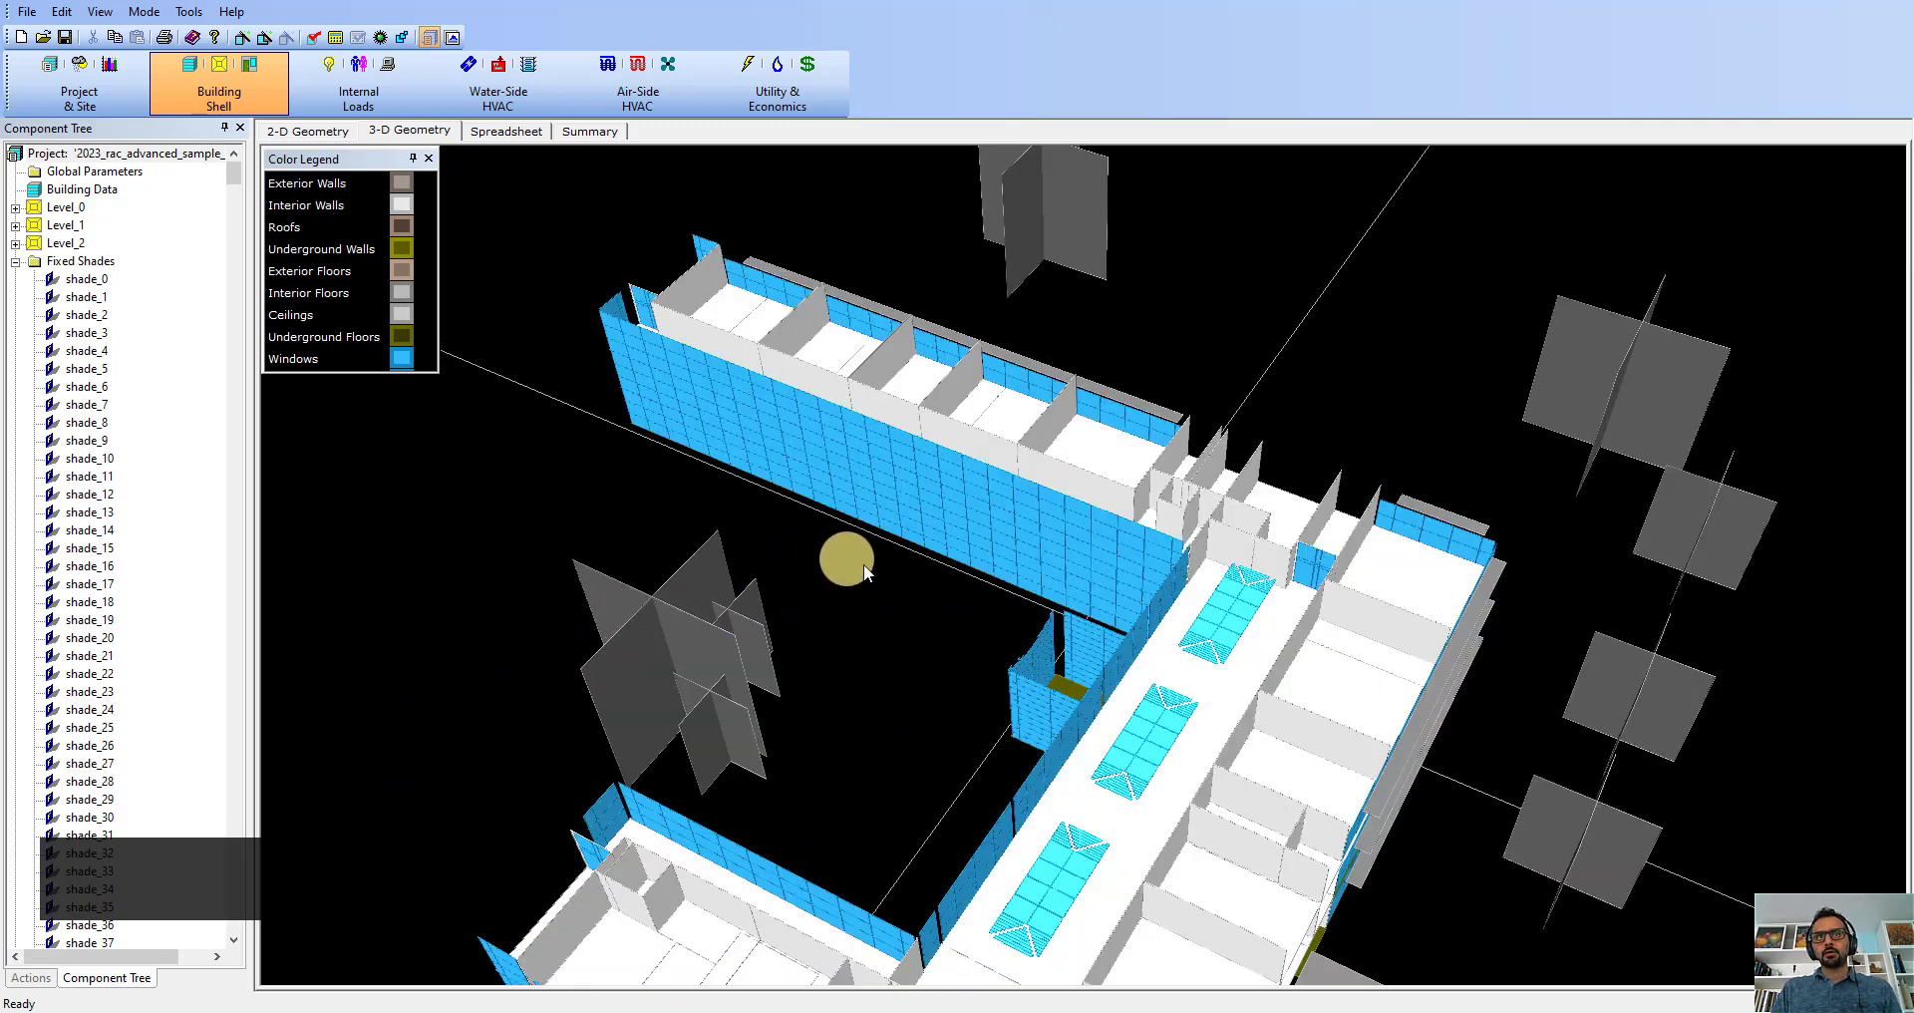
{"action": "left_click_drag", "start_coordinate": [842, 606], "coordinate": [1137, 668]}
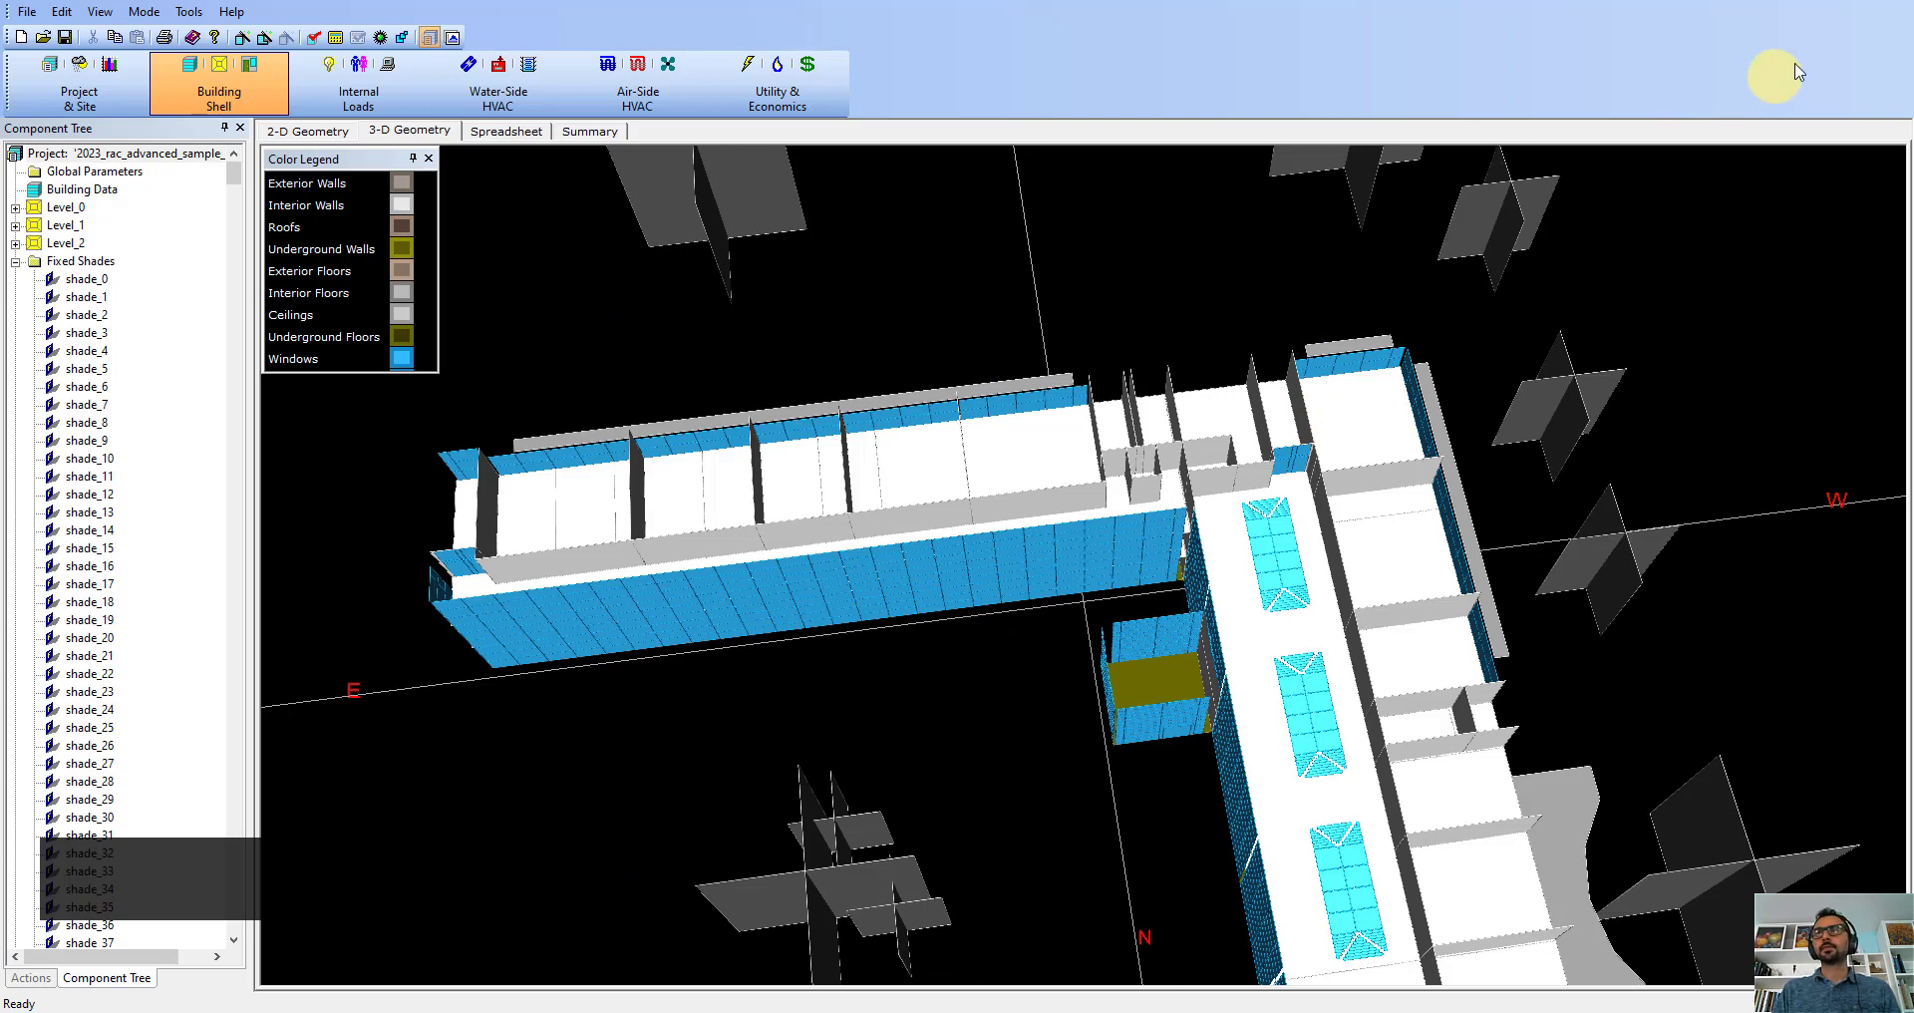
{"action": "left_click", "coordinate": [1804, 3]}
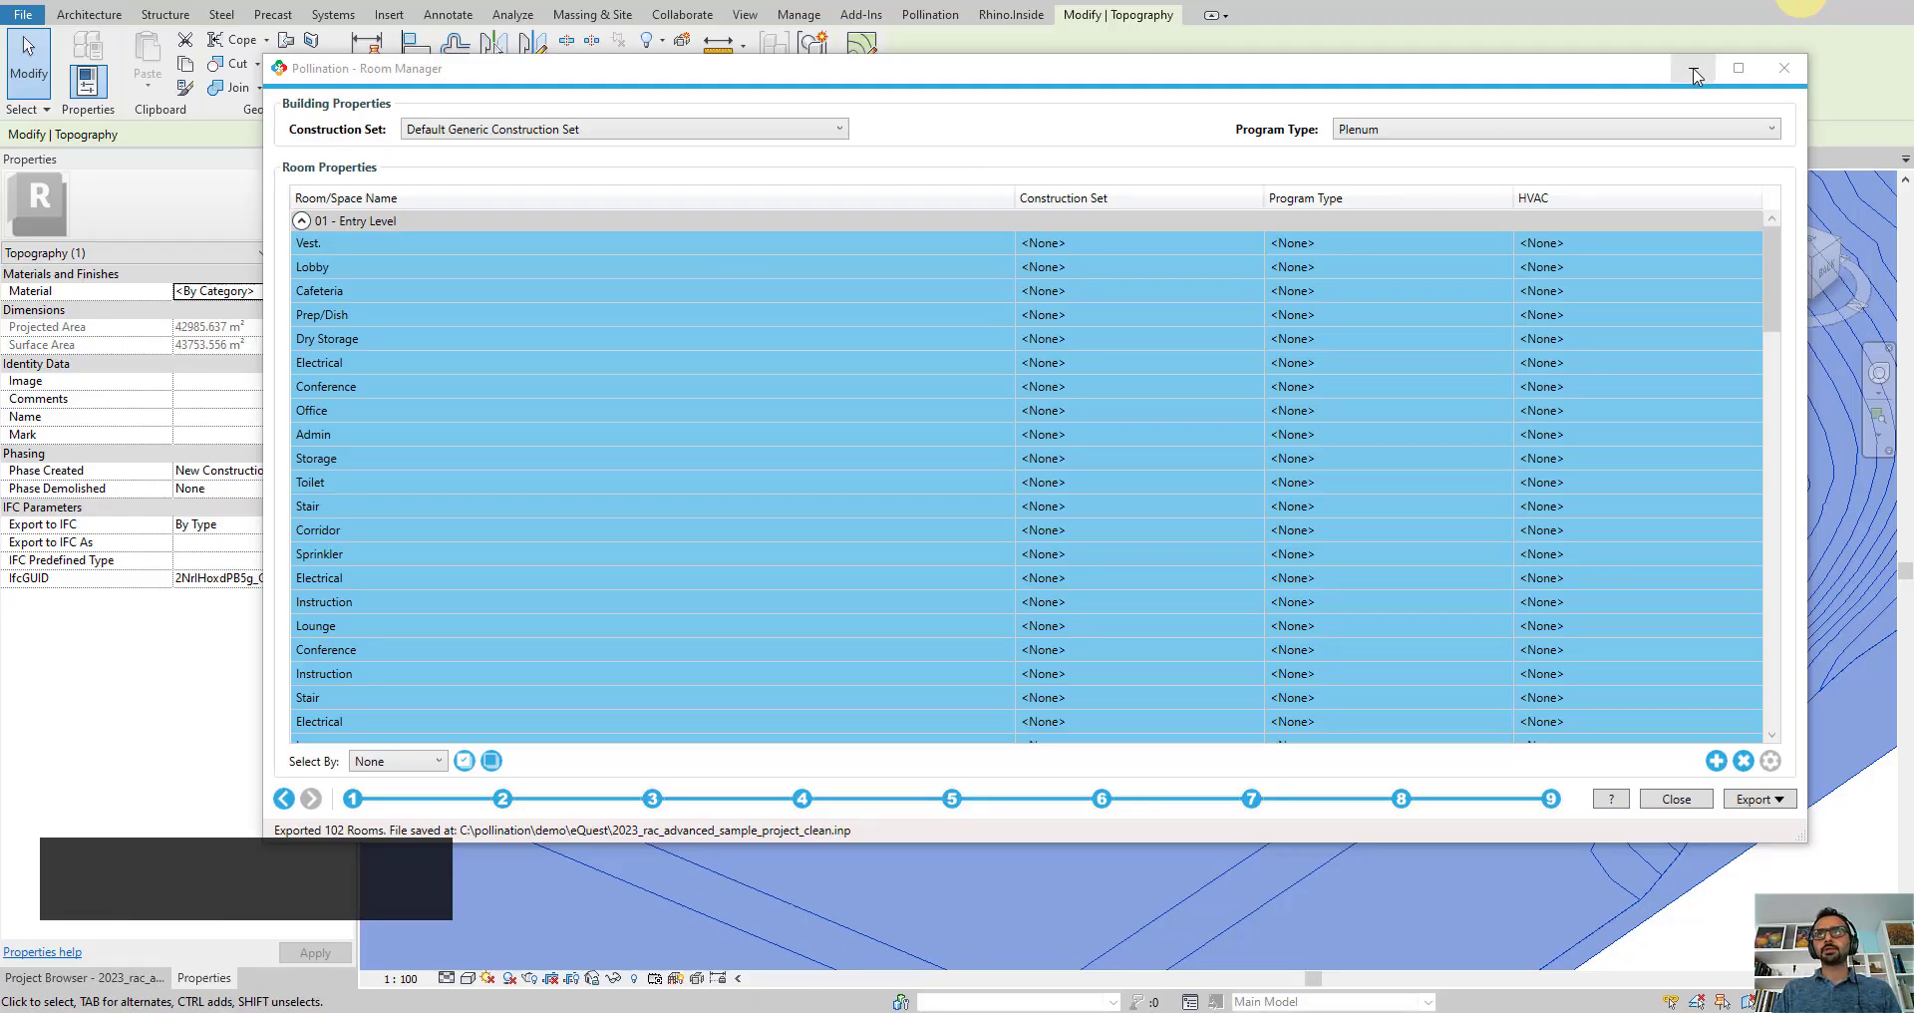